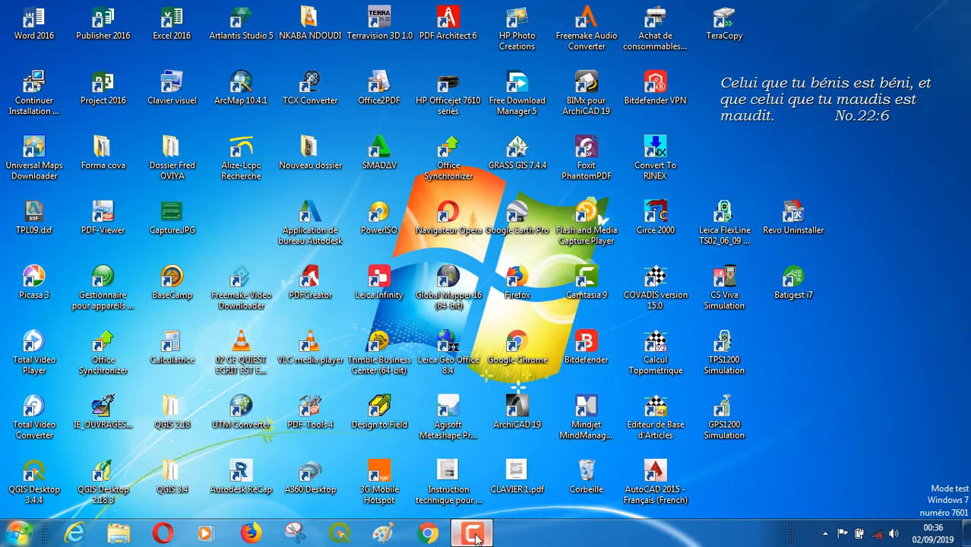
Step: Launch Leica Geo Office 8.4, dismiss the startup tip, and open the coordinate system management
left_click(471, 534)
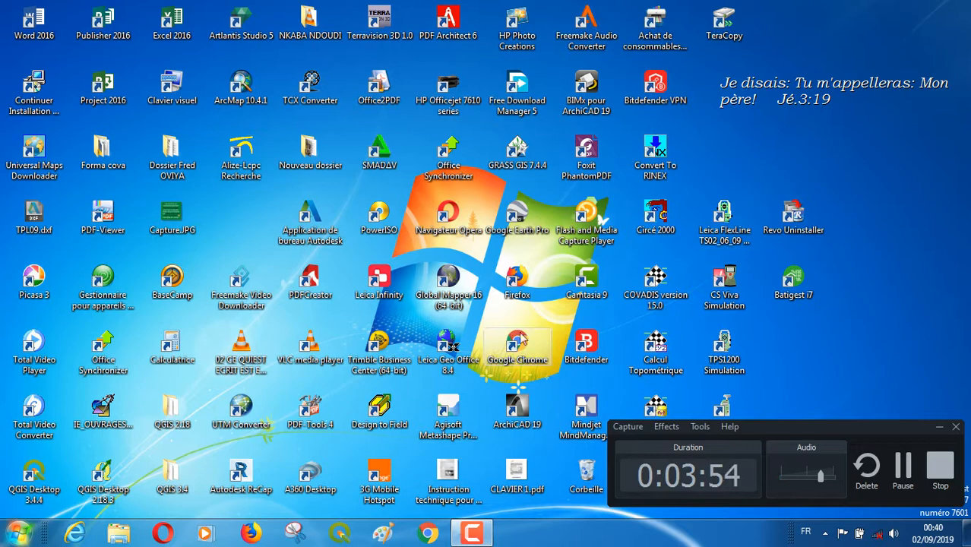
left_click(453, 348)
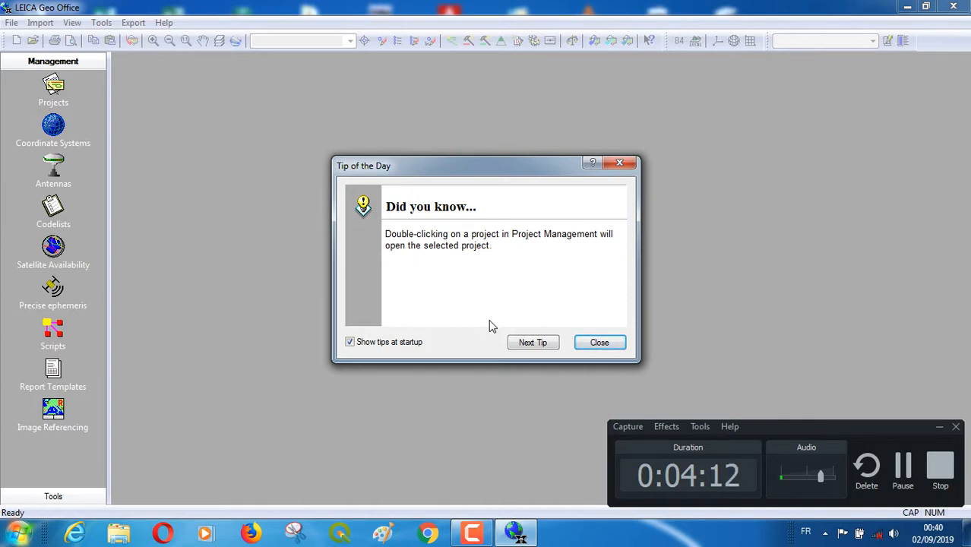
left_click(624, 167)
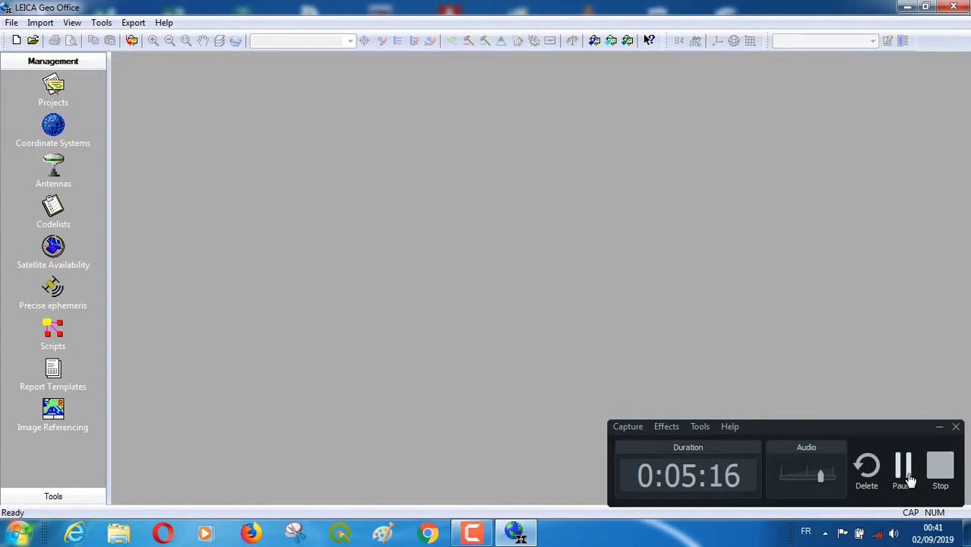
left_click(904, 465)
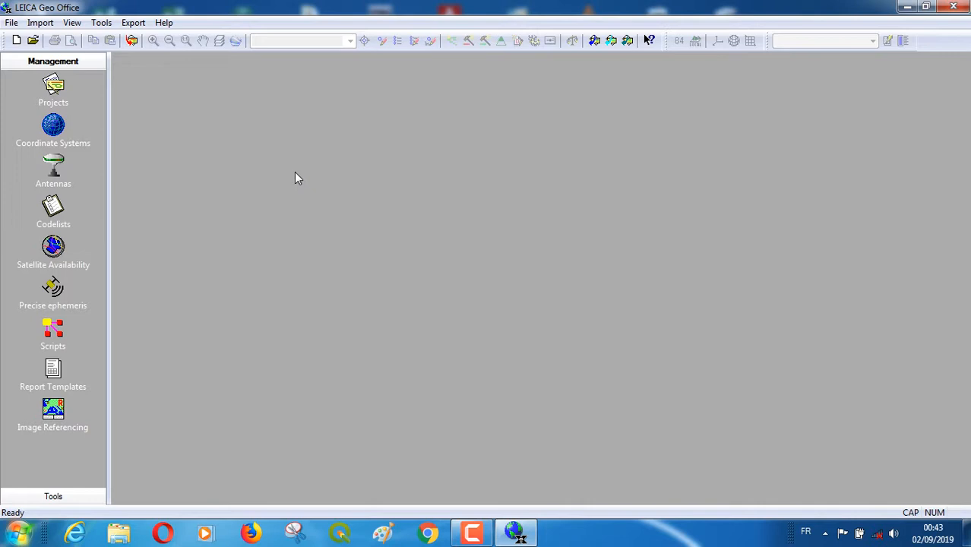
left_click(55, 143)
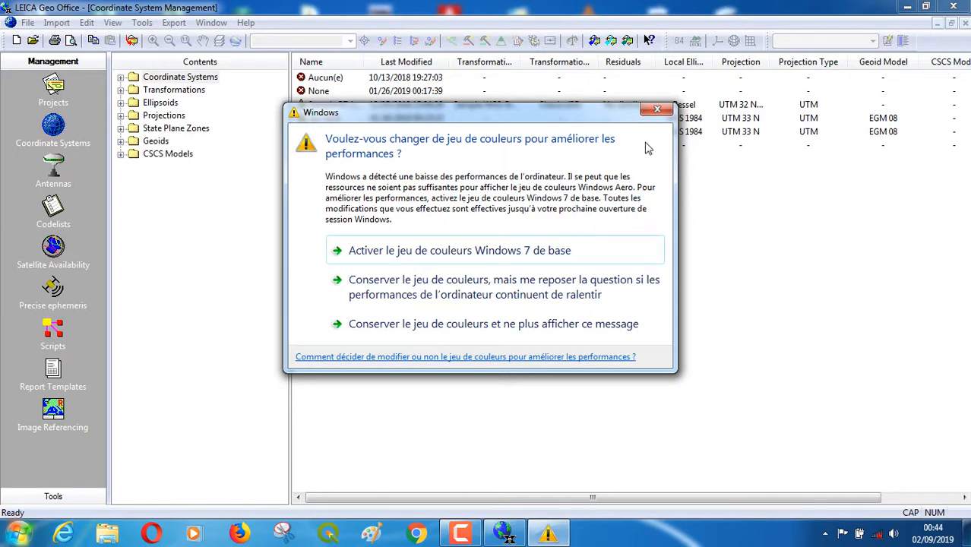
left_click(665, 110)
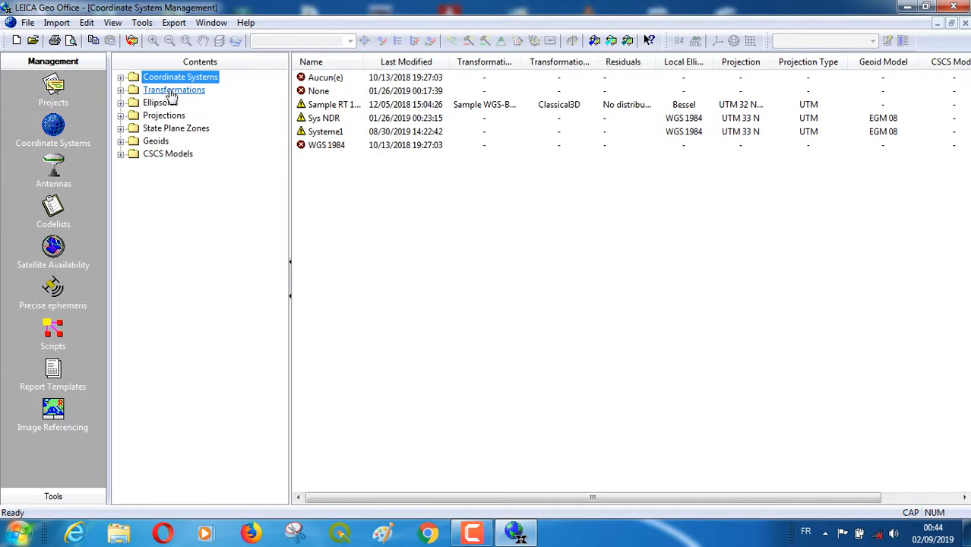
left_click(173, 92)
right_click(173, 93)
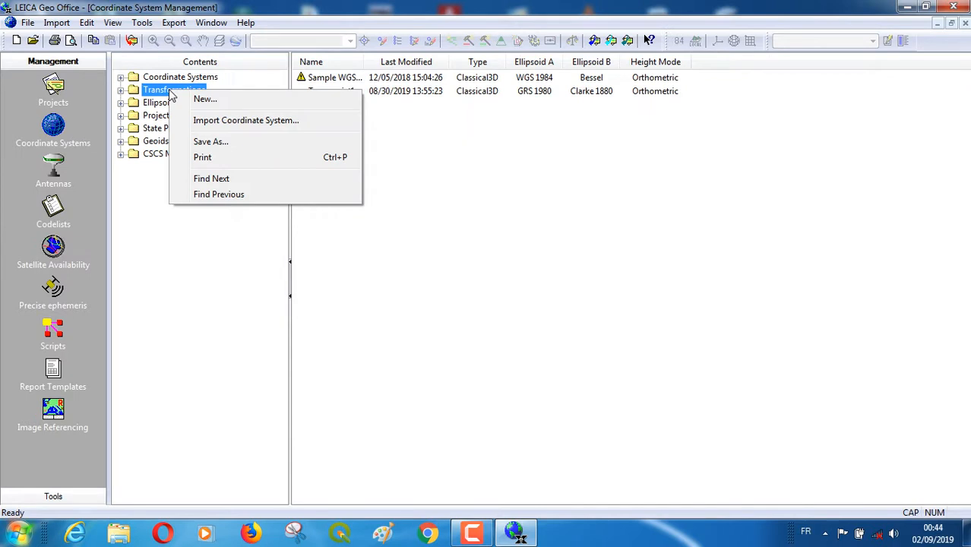
left_click(207, 105)
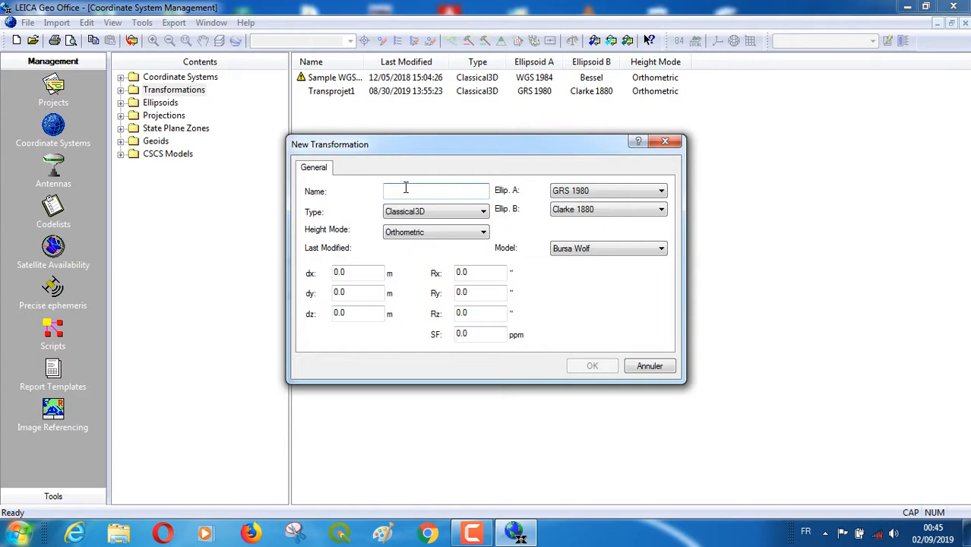
type("t")
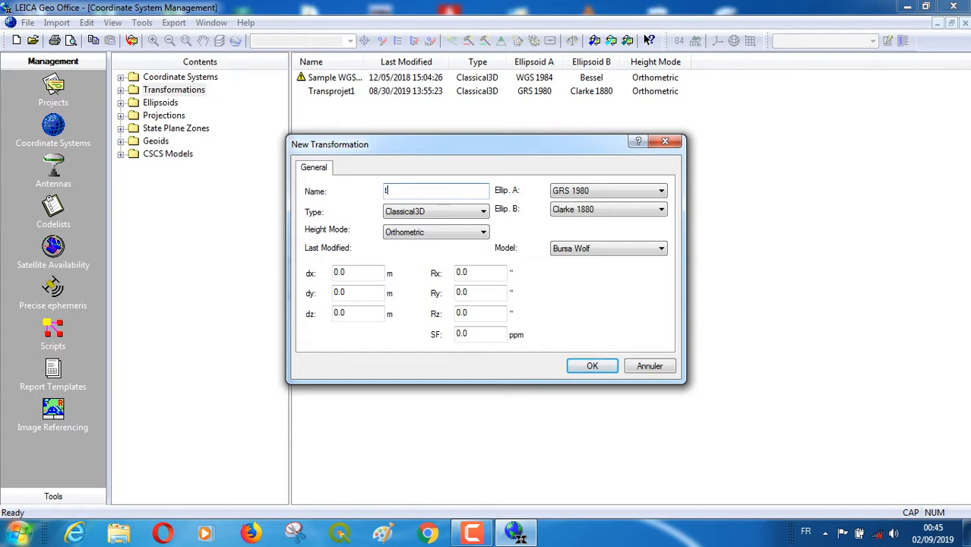
type("RANS")
key("BackSpace")
key("BackSpace")
key("BackSpace")
key("BackSpace")
key("BackSpace")
type("tR")
key("BackSpace")
key("BackSpace")
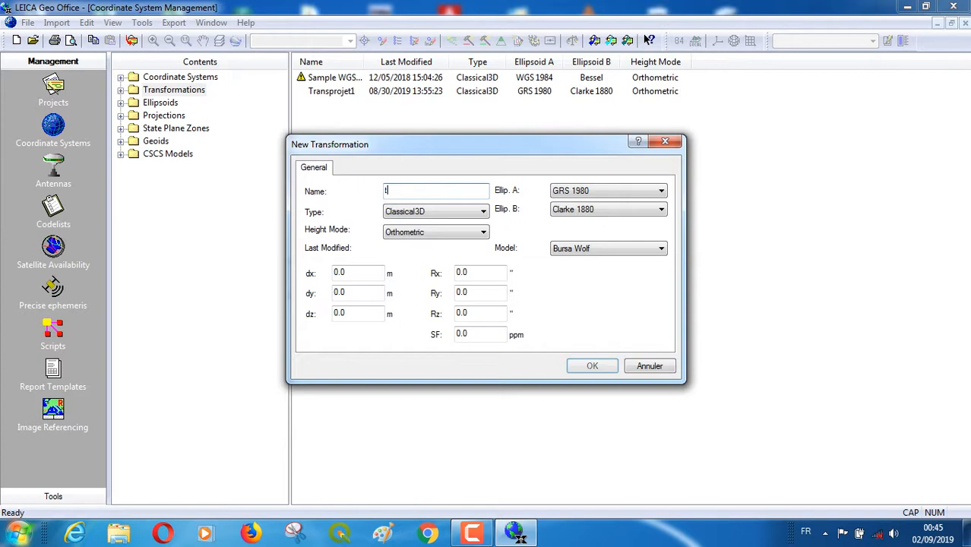
type("t")
key("BackSpace")
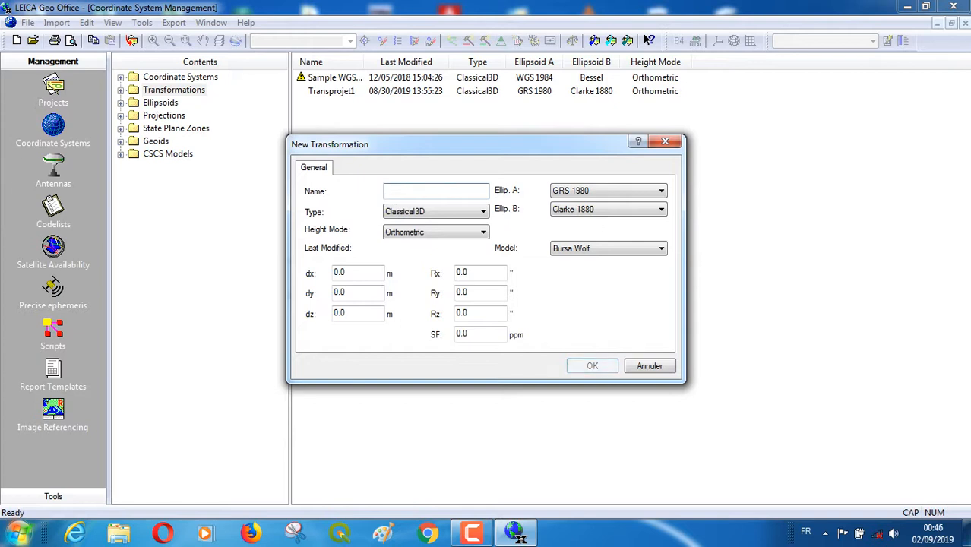
type("Tran")
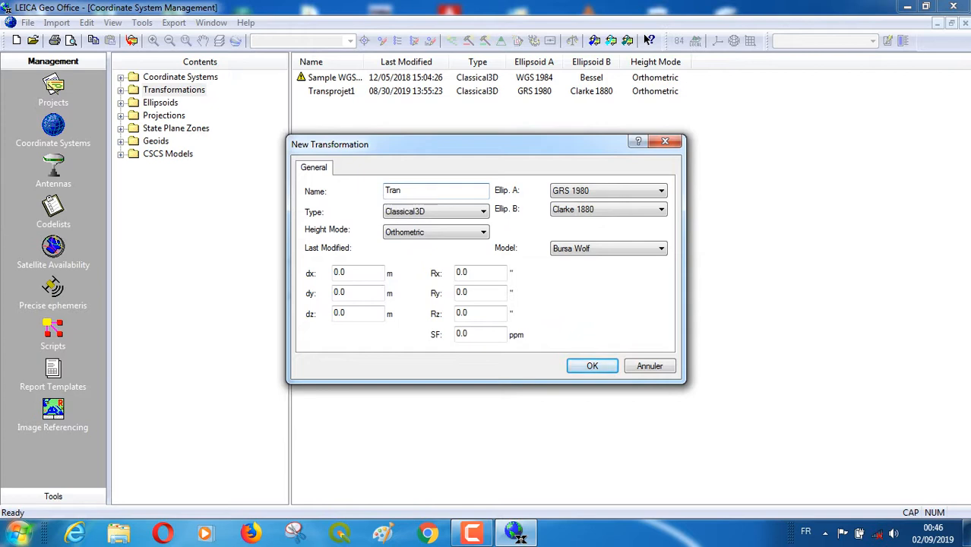
type("s1")
left_click(483, 215)
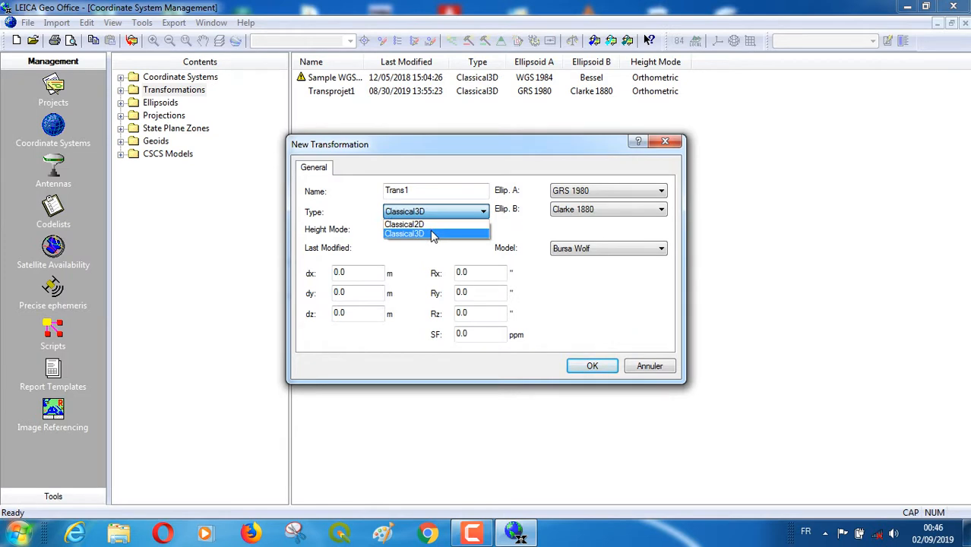
left_click(409, 262)
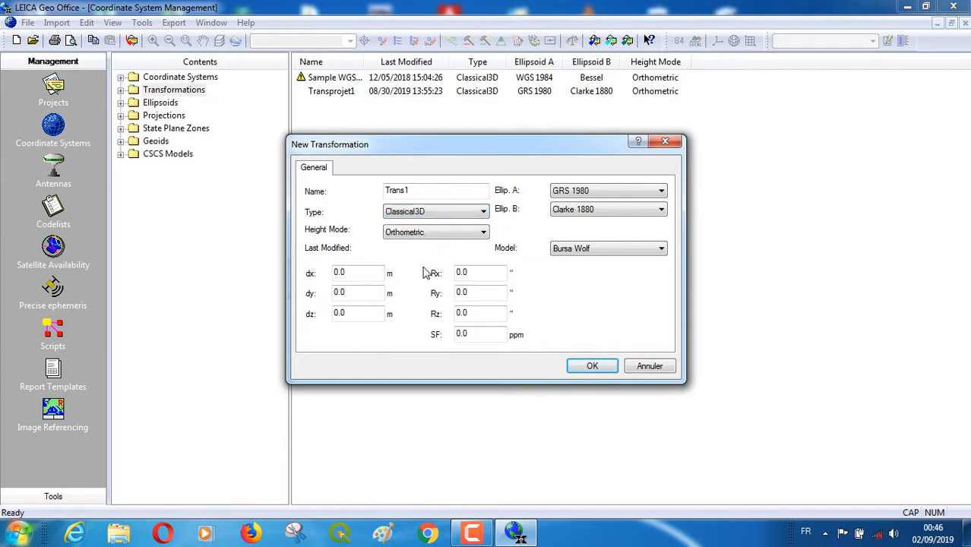
left_click(480, 237)
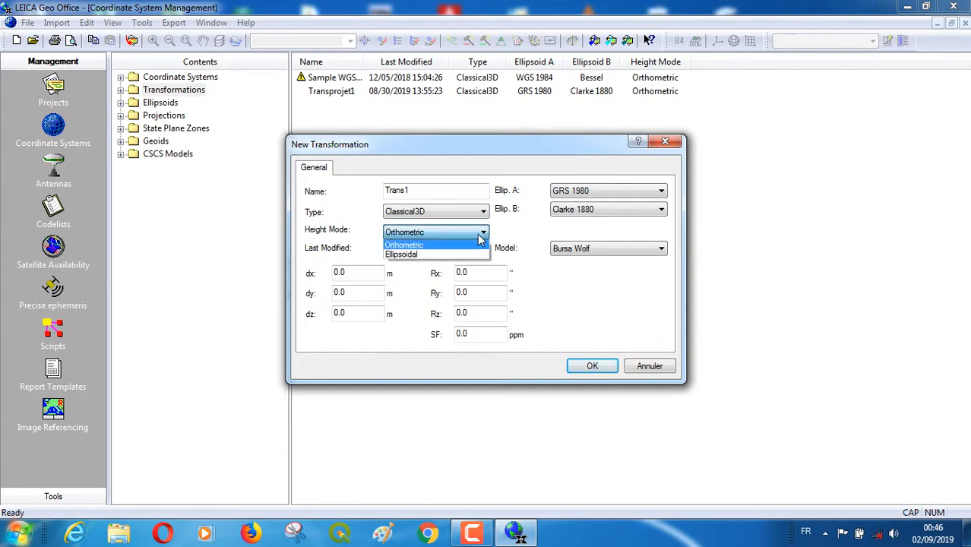
left_click(427, 246)
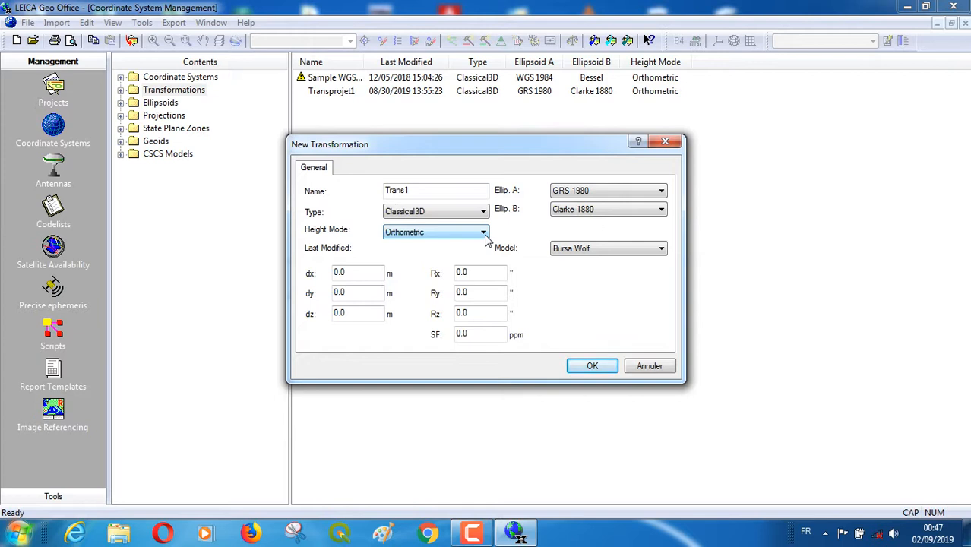
left_click(662, 210)
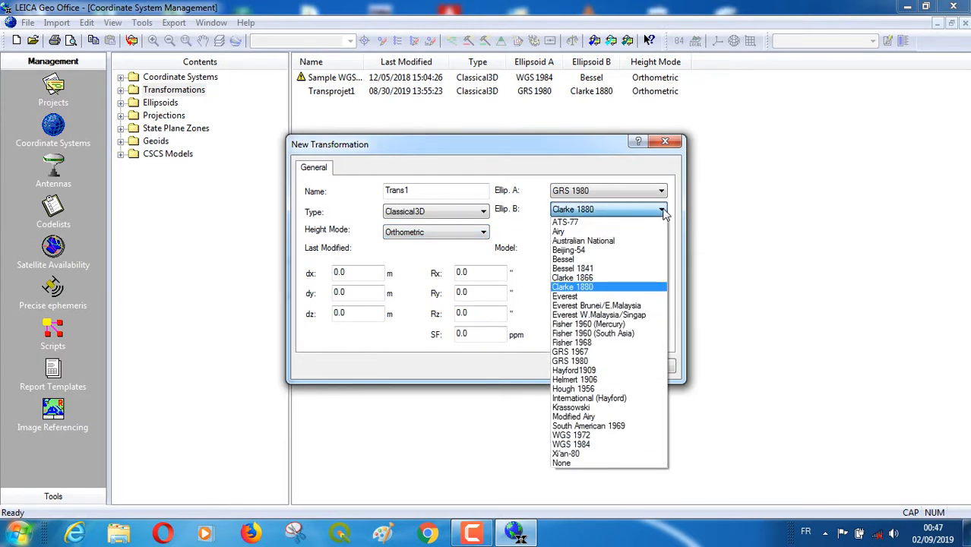
left_click(618, 287)
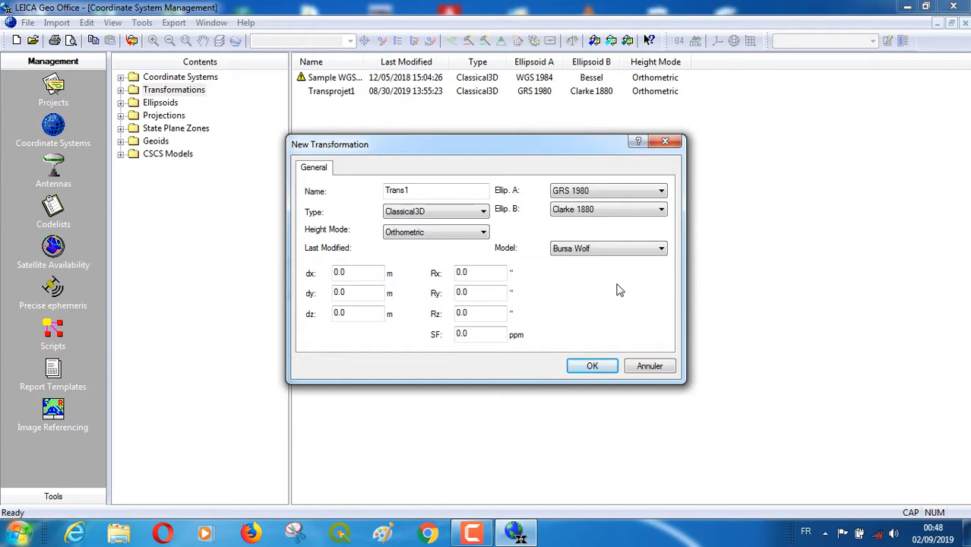
left_click(664, 141)
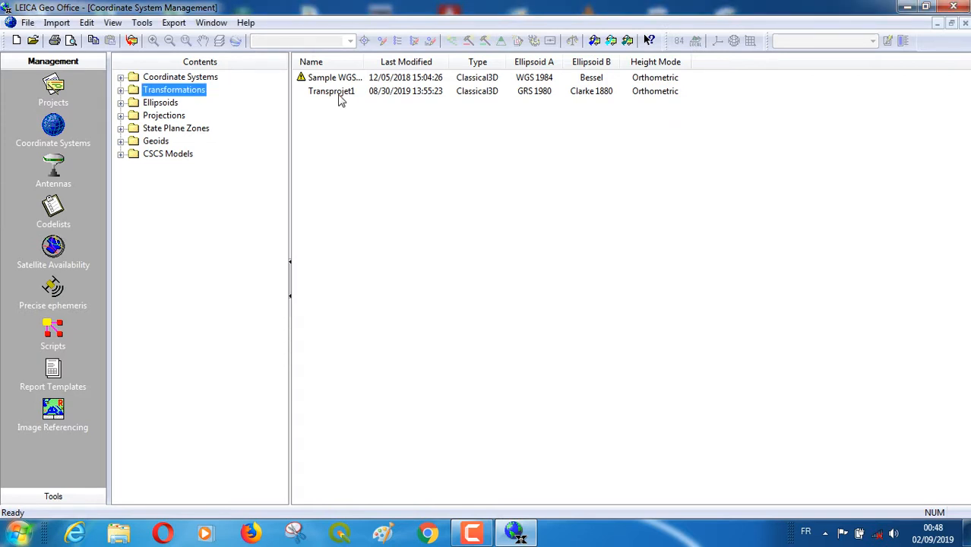
Step: Examine the parameters of the existing Classical3D transformations Transprojet1 and Sample WGS-Bessel 1200
left_click(340, 91)
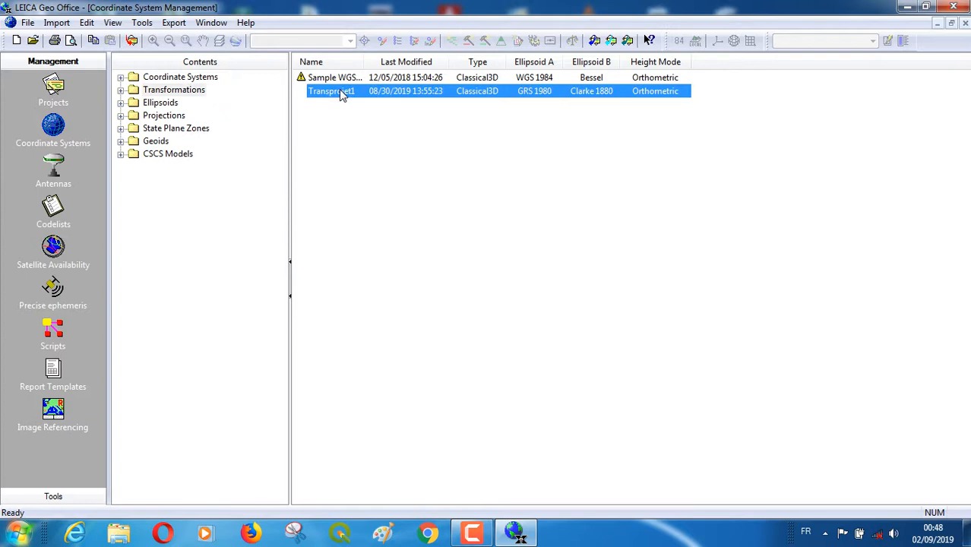
left_click(339, 90)
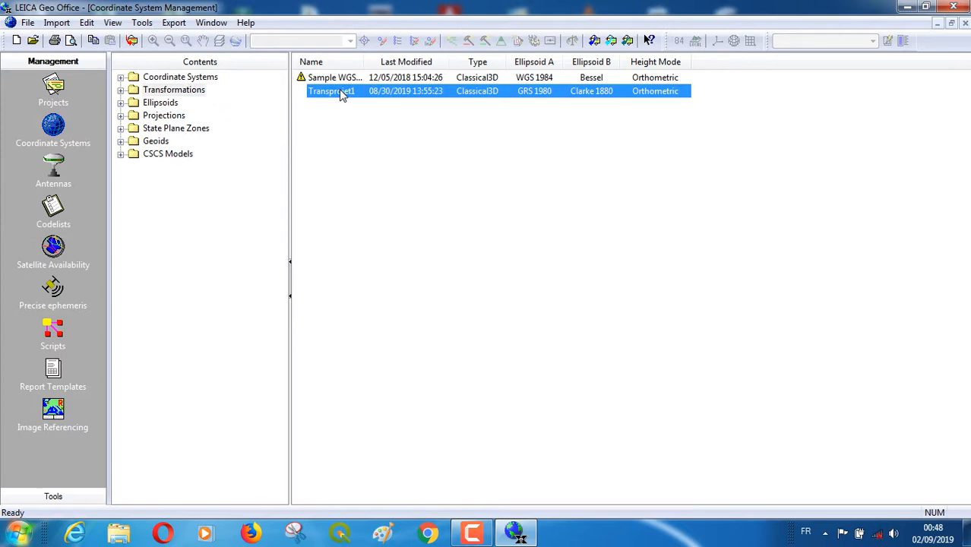
left_click(362, 132)
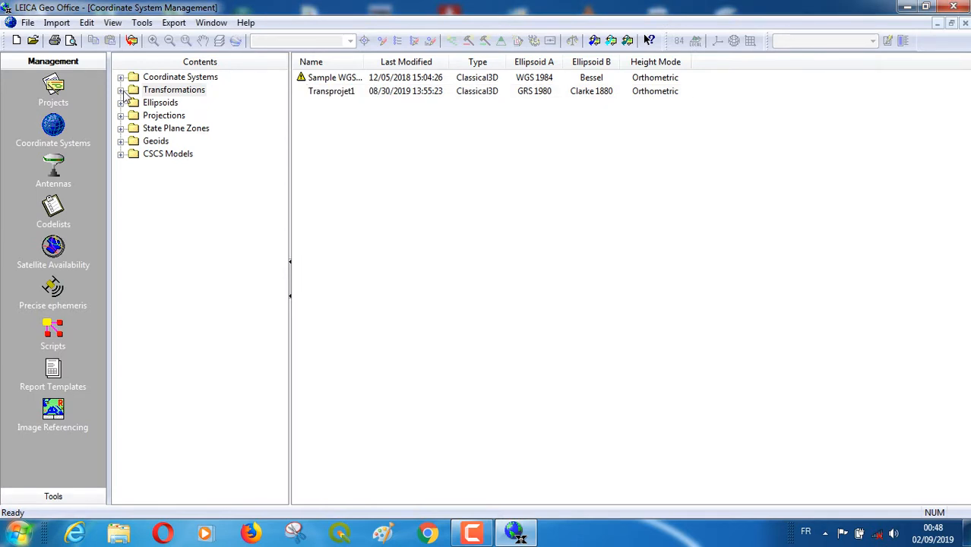
left_click(126, 91)
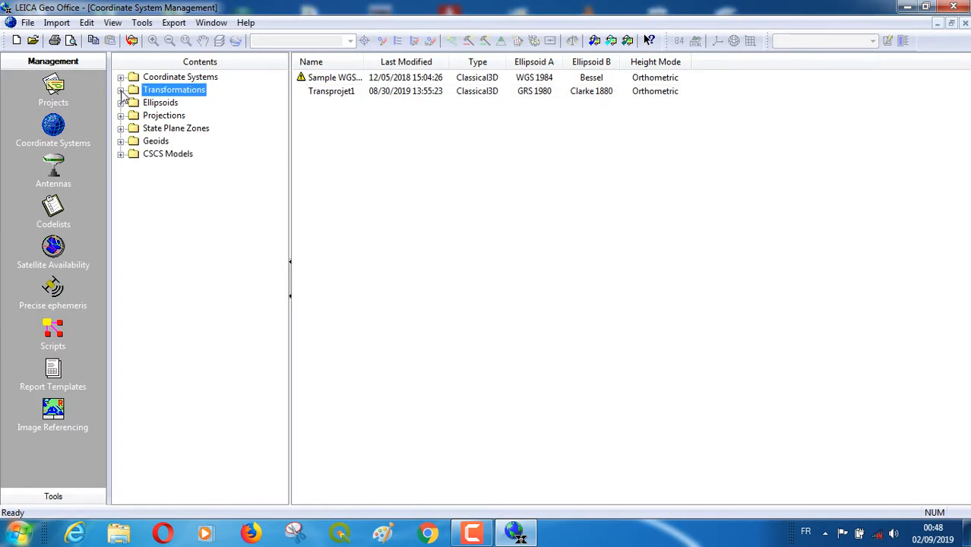
left_click(120, 89)
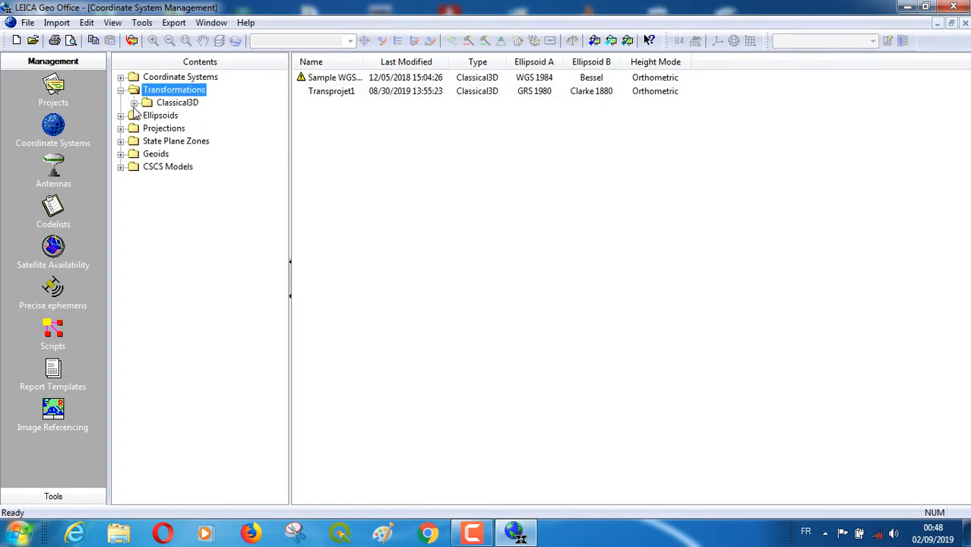
left_click(134, 103)
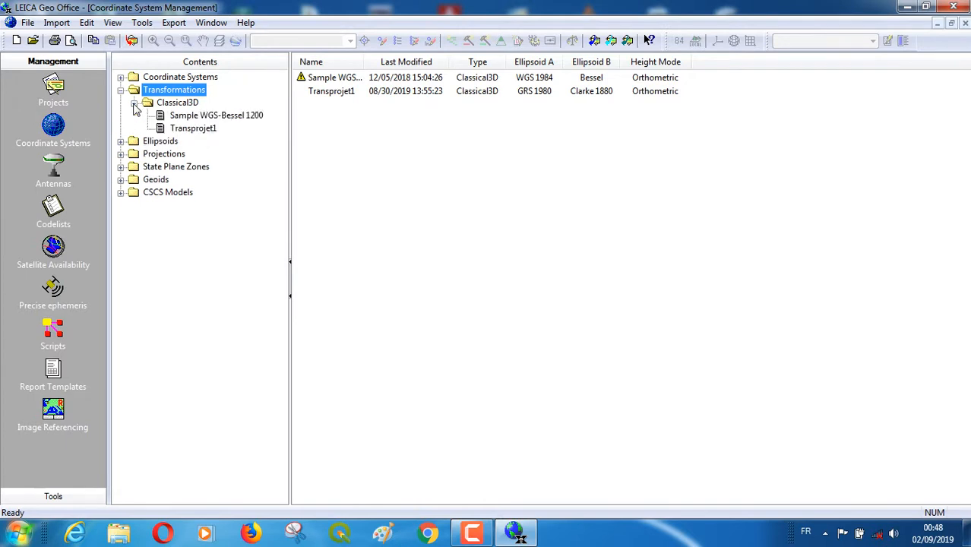
left_click(188, 130)
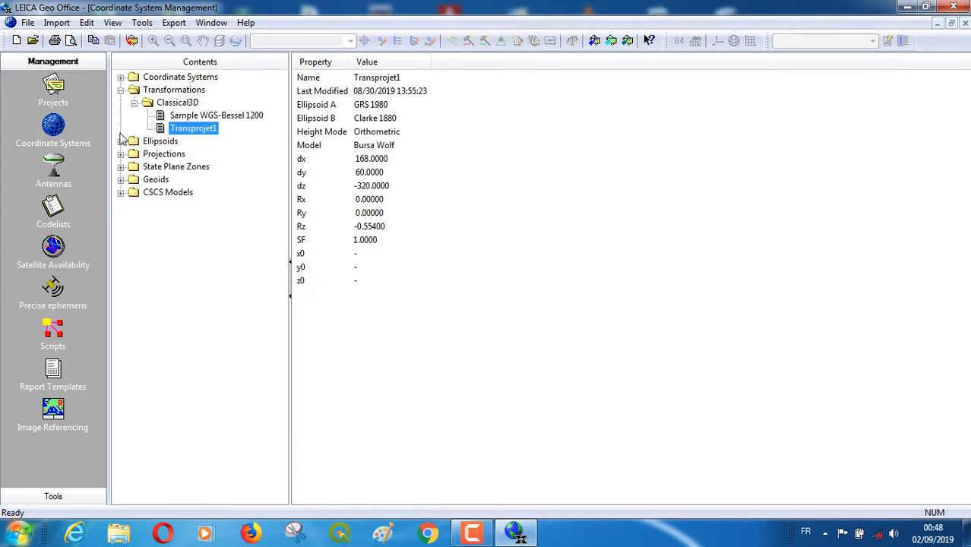
left_click(158, 114)
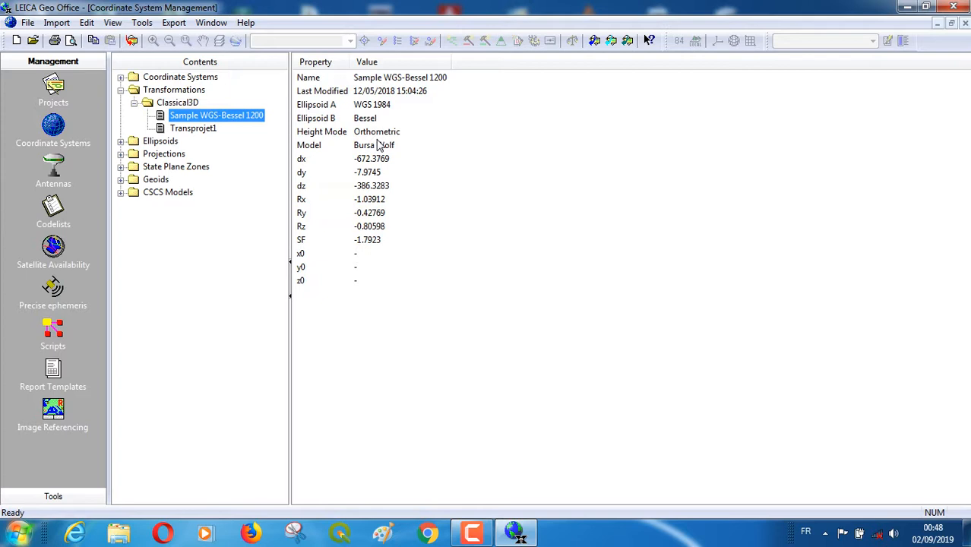
left_click(204, 130)
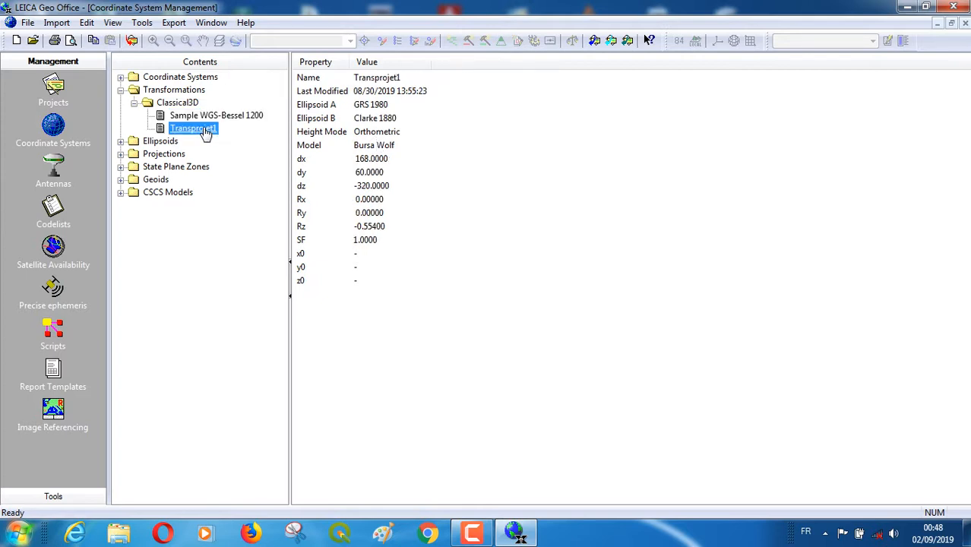
left_click(140, 103)
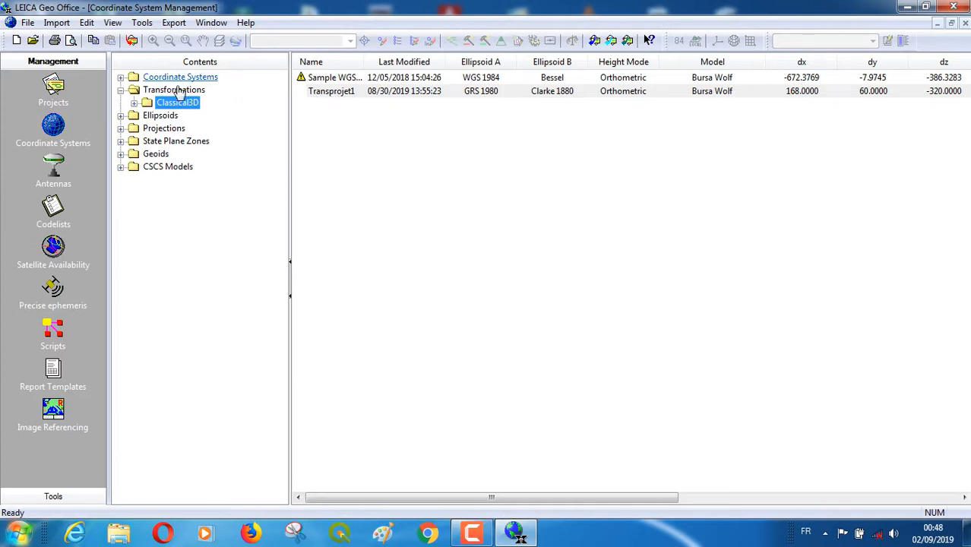
double_click(173, 91)
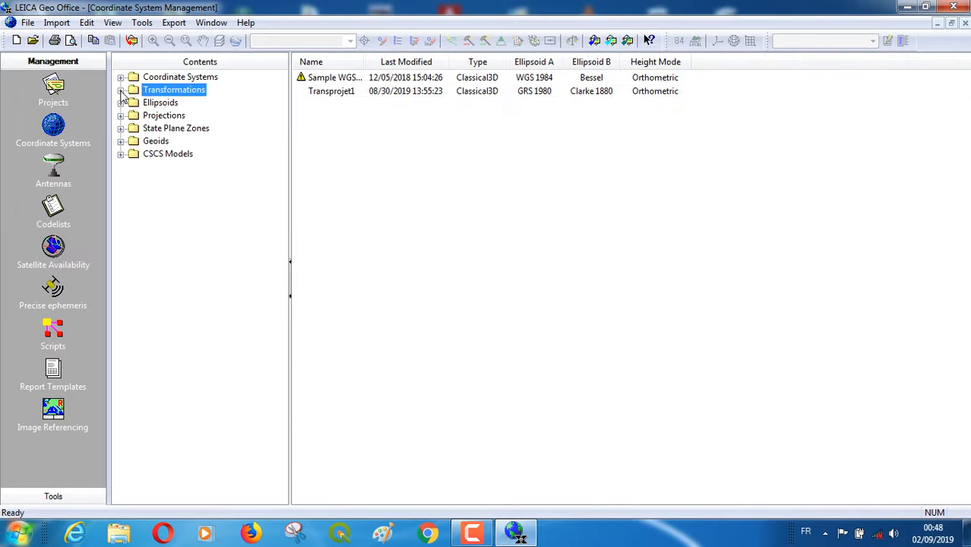
Step: Start a new transformation named Trans1, keeping GRS 1980 as ellipsoid A
right_click(167, 95)
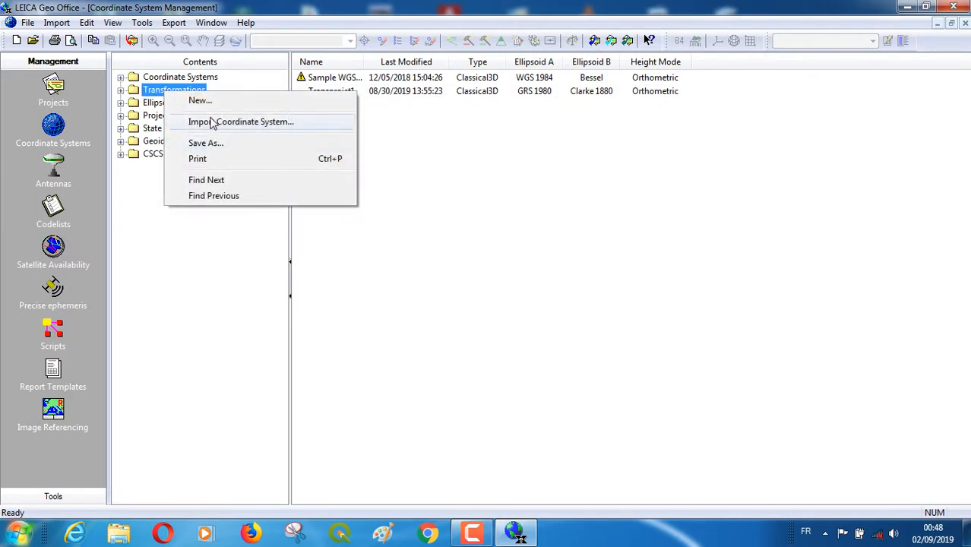
left_click(199, 101)
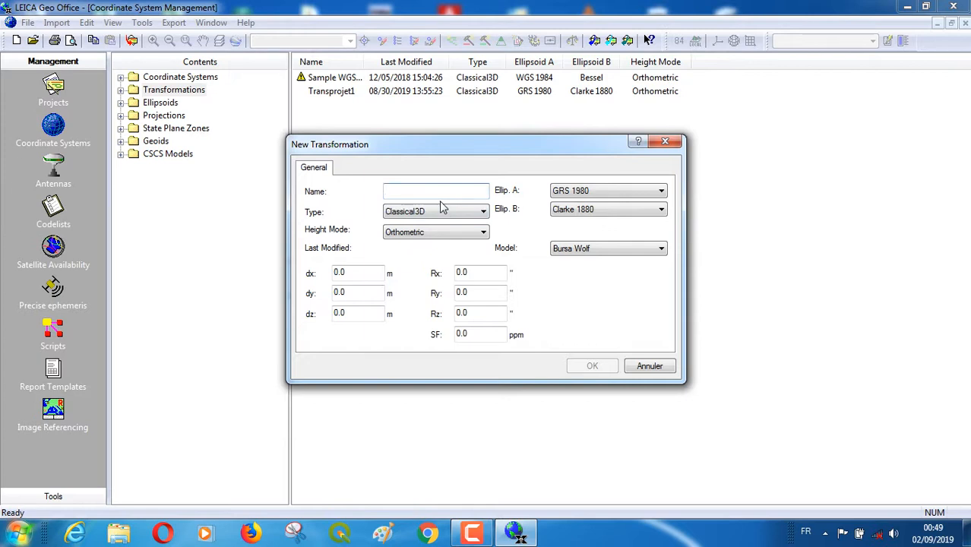
type("Tra")
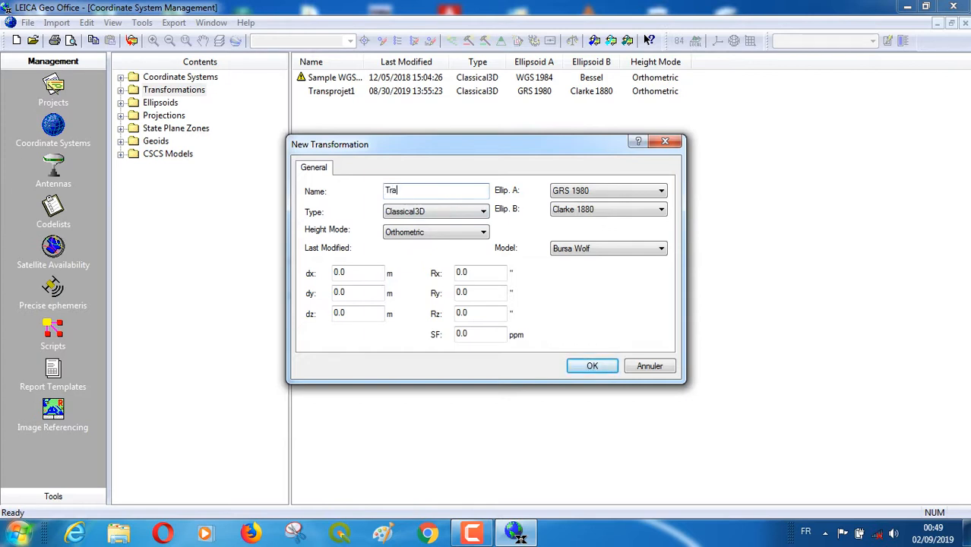
type("ns1")
left_click(661, 191)
left_click(661, 191)
left_click(661, 192)
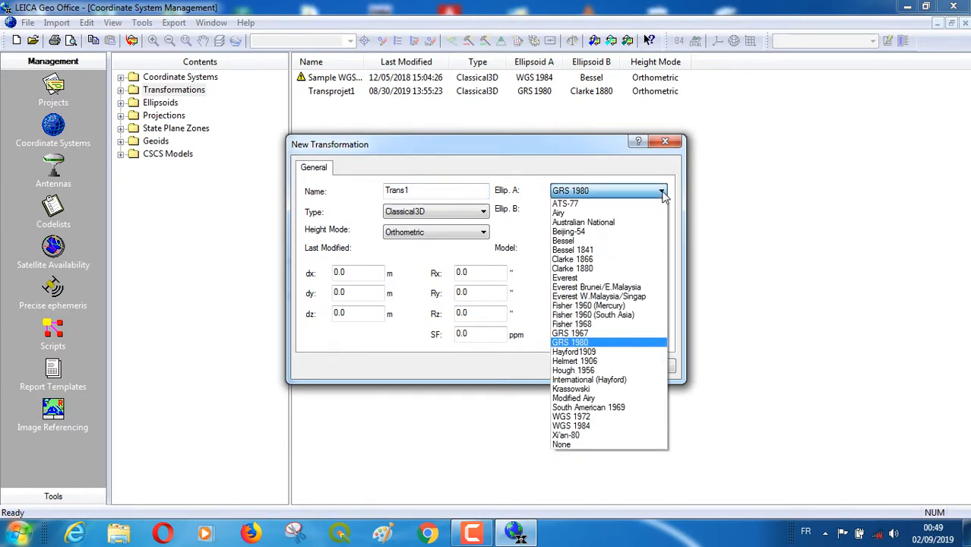
left_click(662, 192)
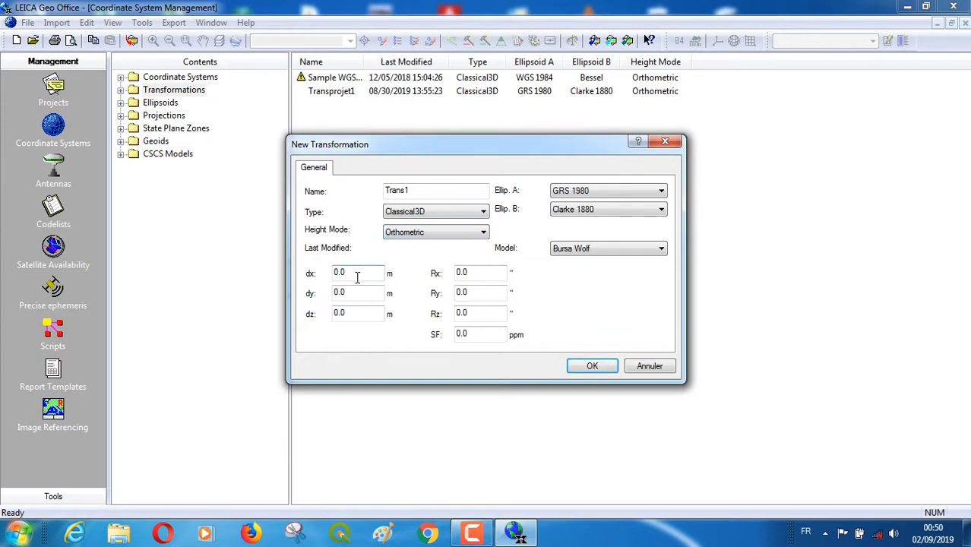
Step: Set the Trans1 translation parameters to dx 168 m, dy 60 m and dz -320 m
left_click_drag(349, 273, 334, 281)
type("168")
key("Tab")
left_click(336, 295)
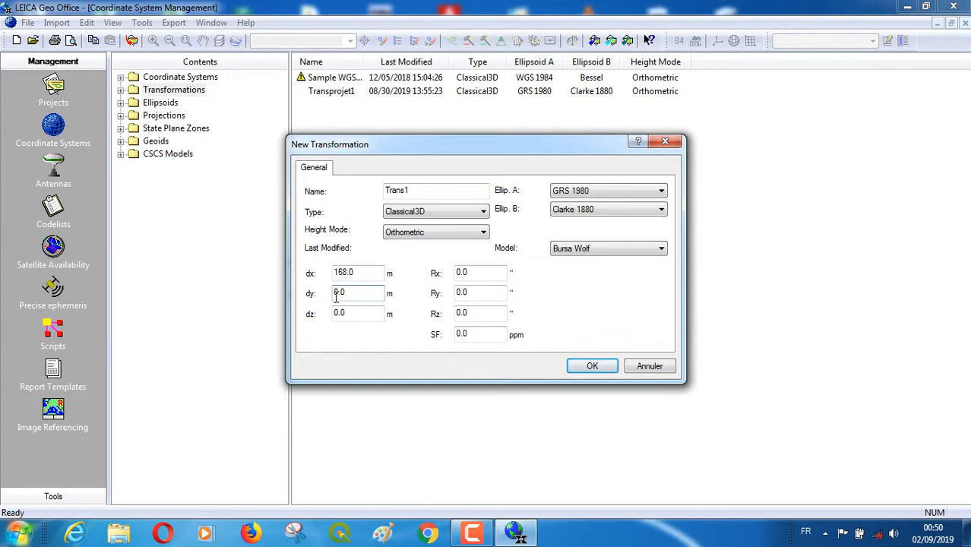
type("60")
left_click_drag(365, 295, 334, 296)
type("60")
double_click(359, 314)
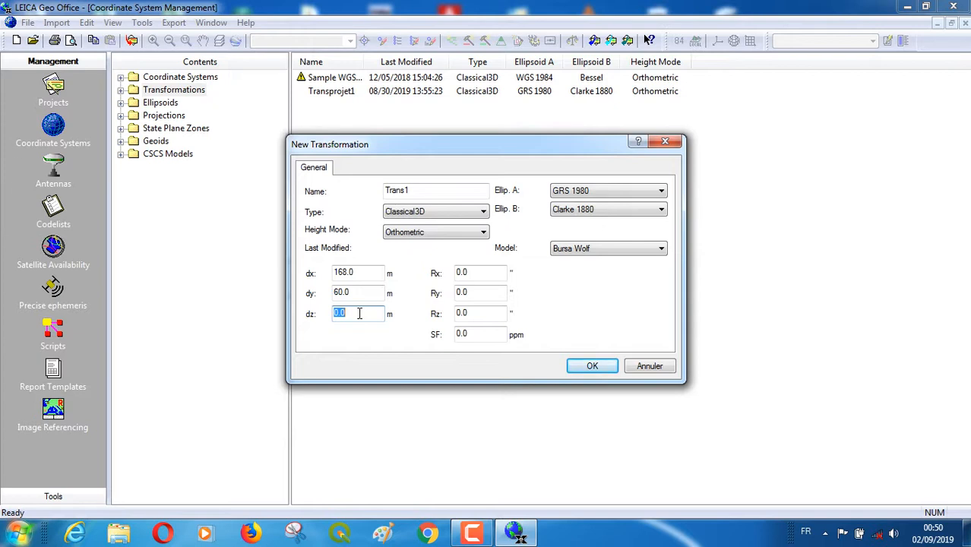
type("-320")
Step: Set the Rz rotation to -0.554 seconds and enter 0.9999997802 as the scale factor SF
left_click_drag(480, 313, 458, 315)
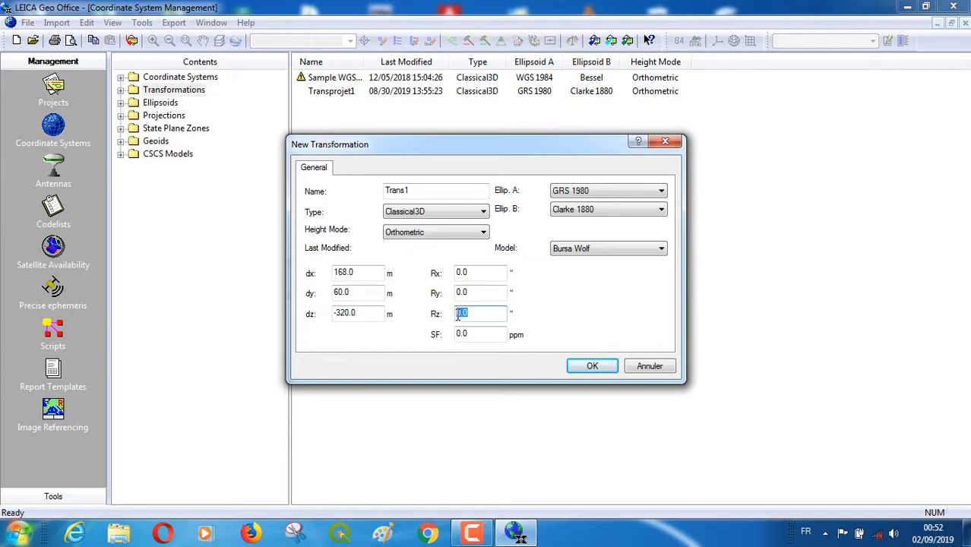
type("-0.554")
left_click_drag(479, 335, 458, 339)
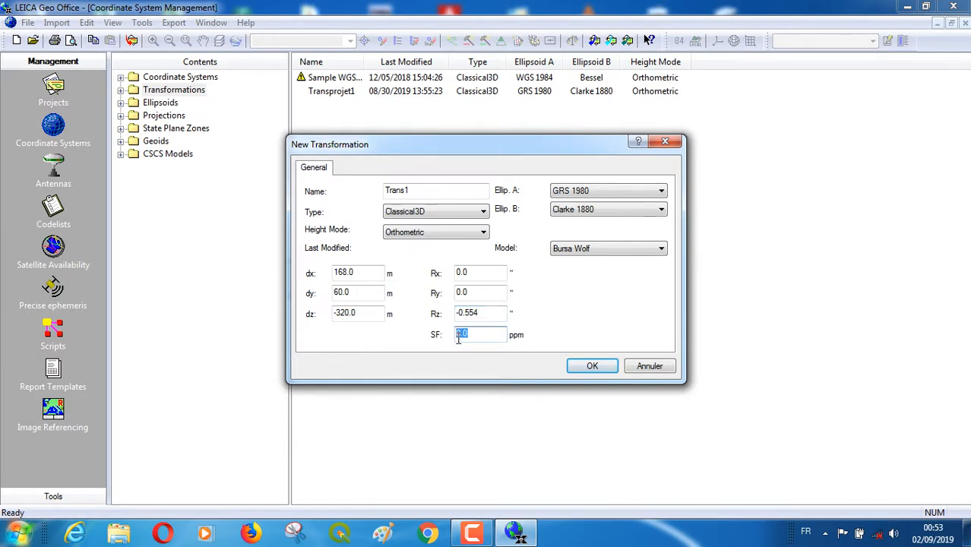
type("0.9")
type("999997802")
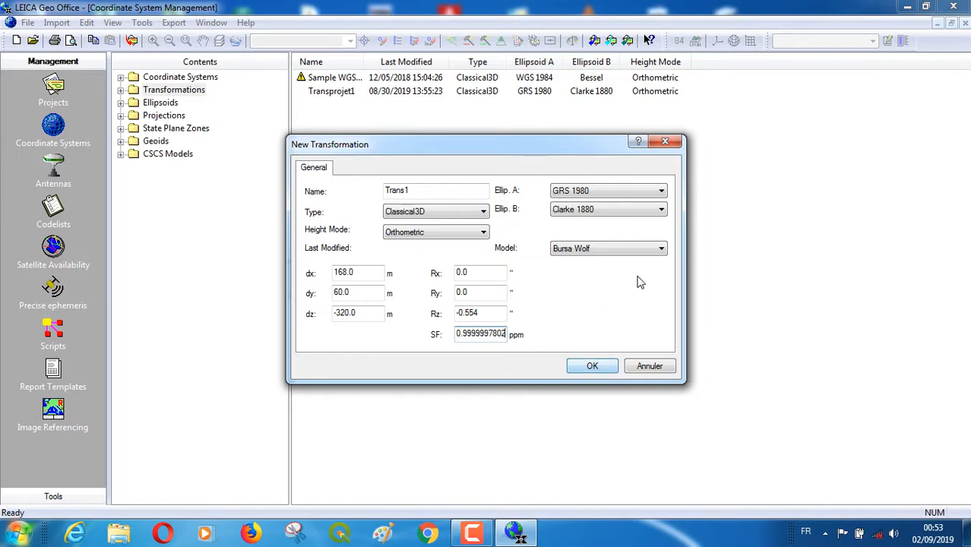
Step: Compare the Bursa Wolf and Molodensky Badekas models, keep Bursa Wolf, and save the Trans1 transformation
left_click(663, 251)
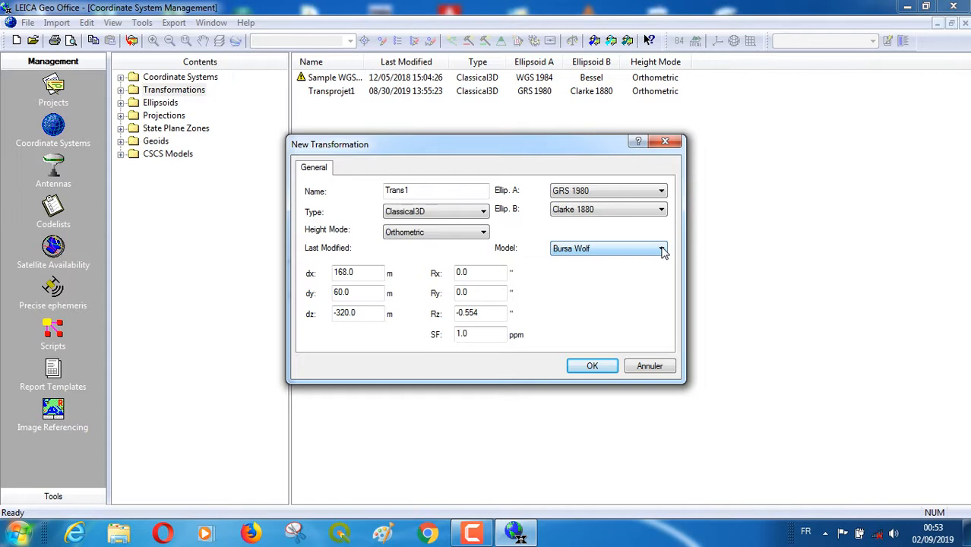
left_click(664, 251)
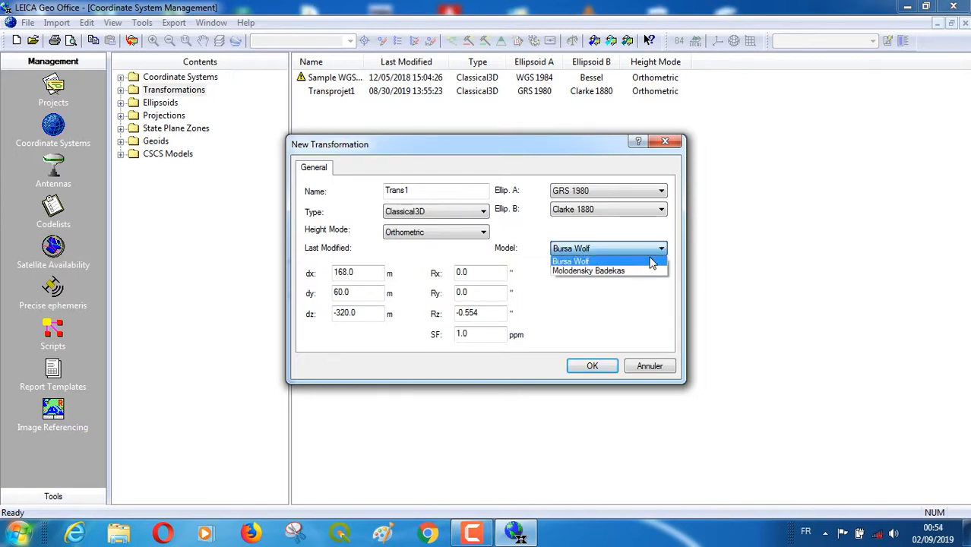
left_click(651, 262)
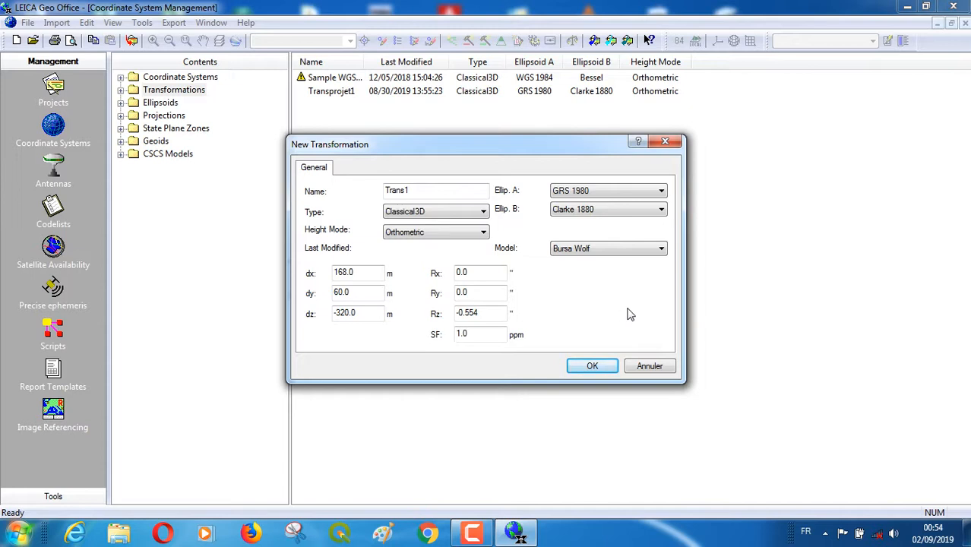
left_click(663, 252)
left_click(626, 273)
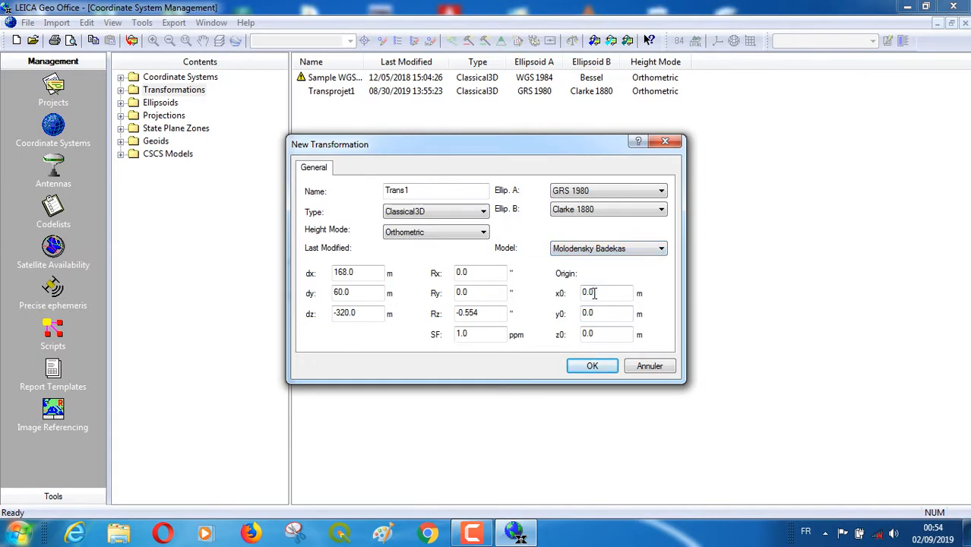
left_click(661, 250)
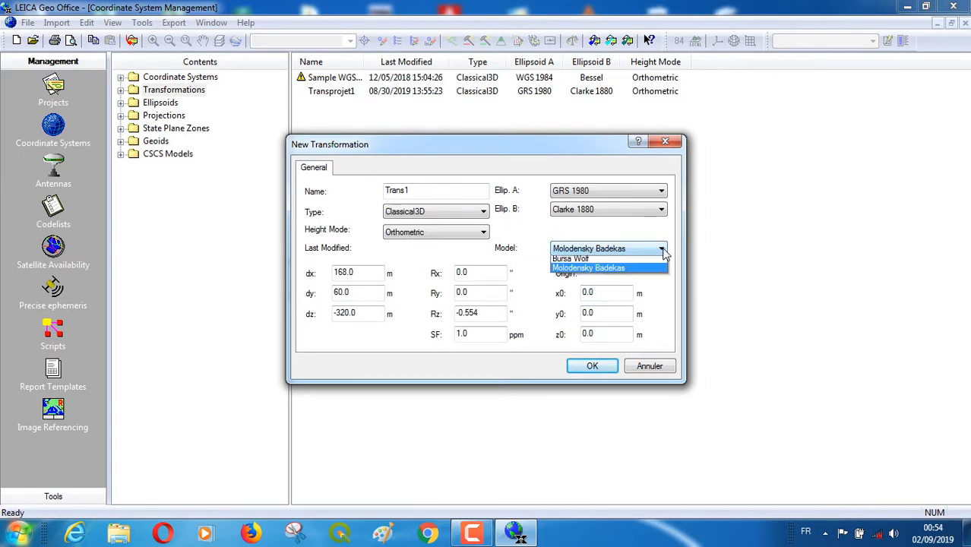
left_click(642, 259)
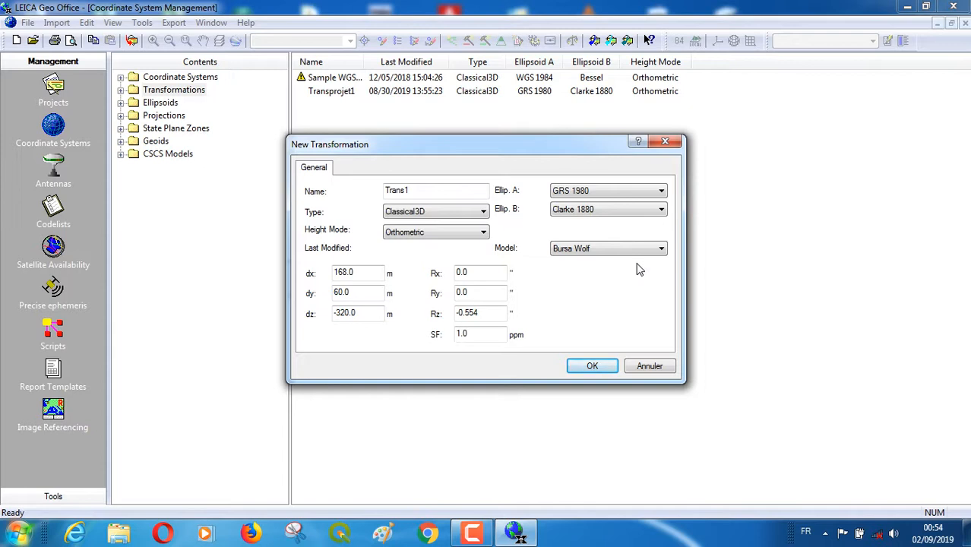
left_click(594, 366)
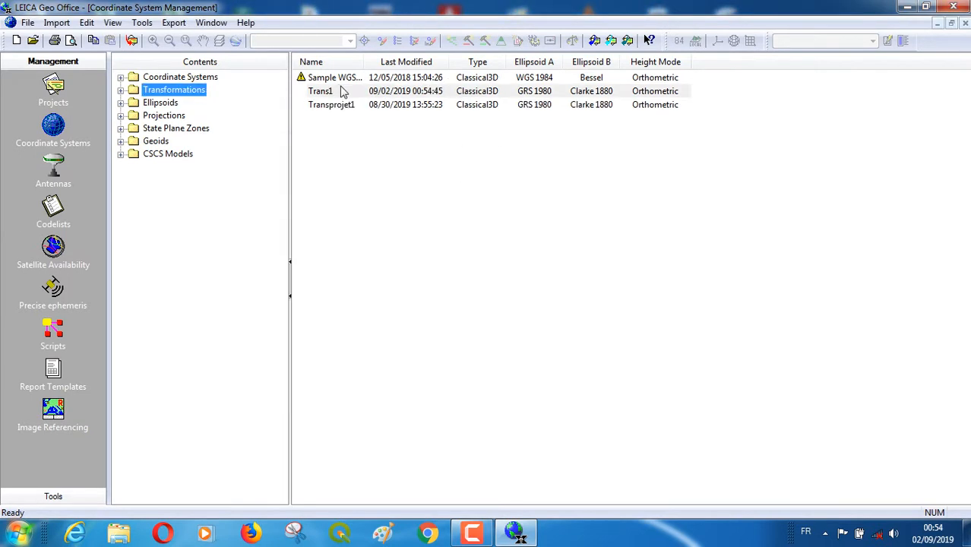
Step: Start a new ellipsoid and name it Hayford1909
right_click(167, 107)
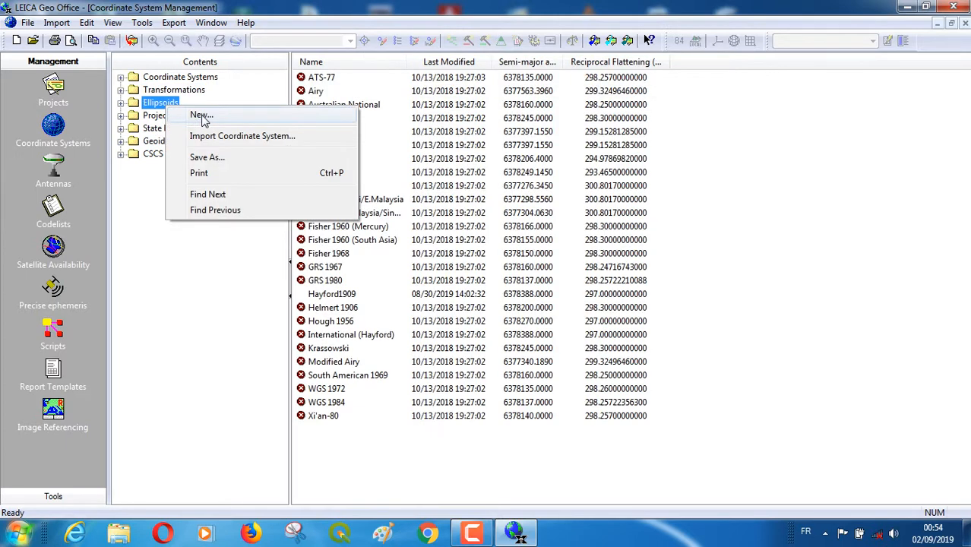
left_click(202, 116)
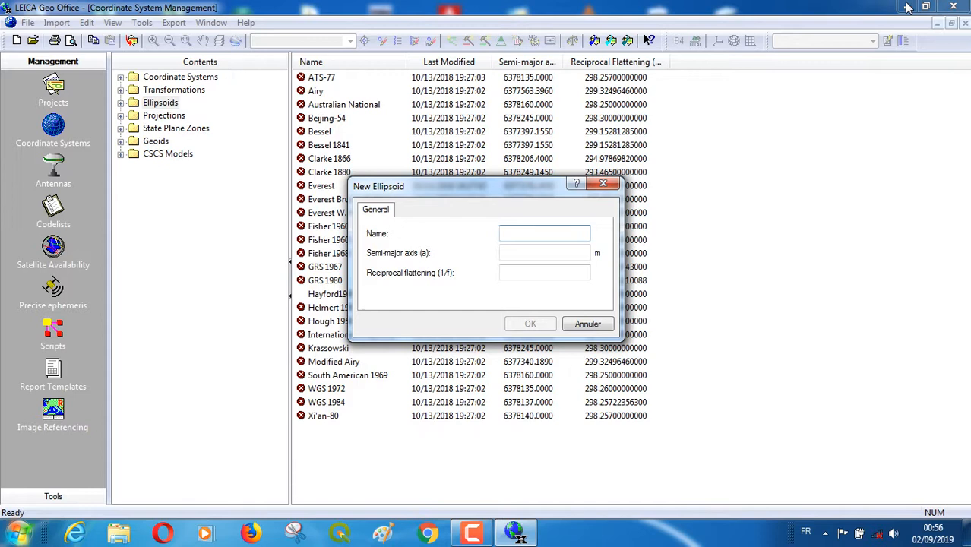
type("h")
key("BackSpace")
type("Hayford1909")
Step: Try to create the ellipsoid with semi-major axis 6378388 m and reciprocal flattening 297, and close its dialog without saving
left_click(538, 253)
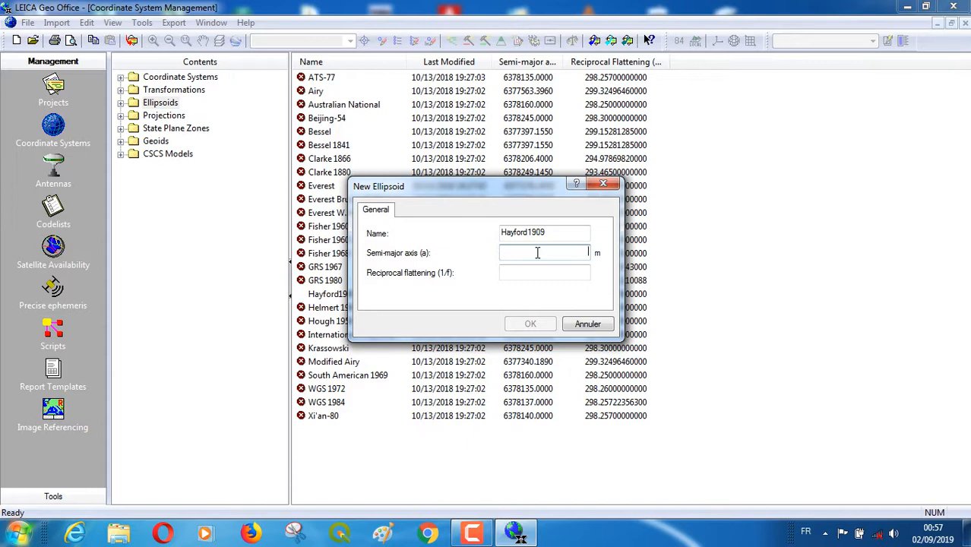
type("6378")
type("388")
type("2")
key("BackSpace")
left_click(543, 275)
type("29")
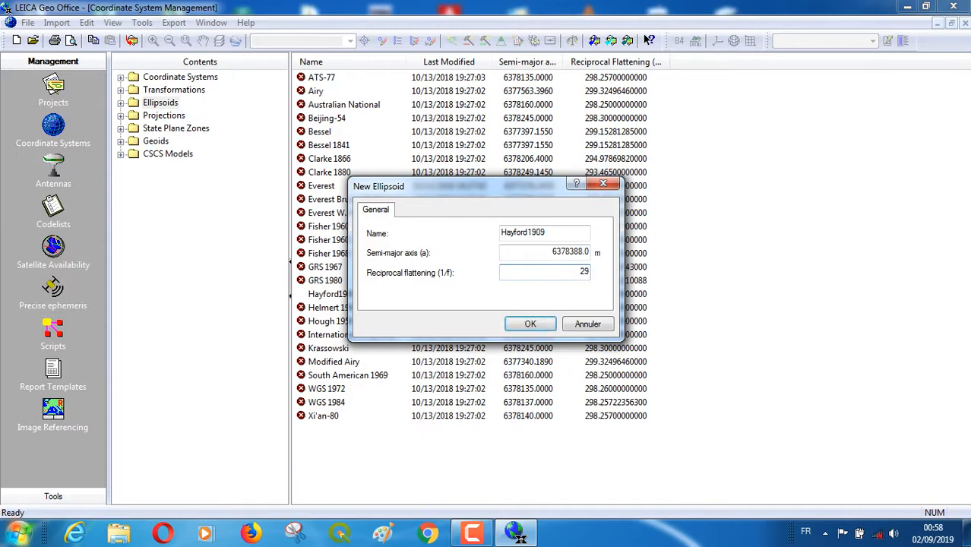
type("7")
left_click(532, 324)
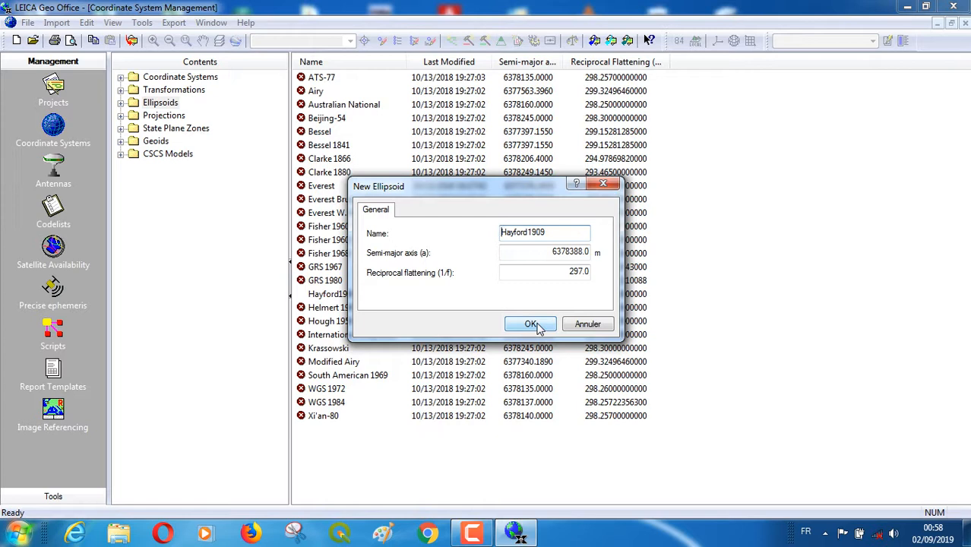
left_click(532, 324)
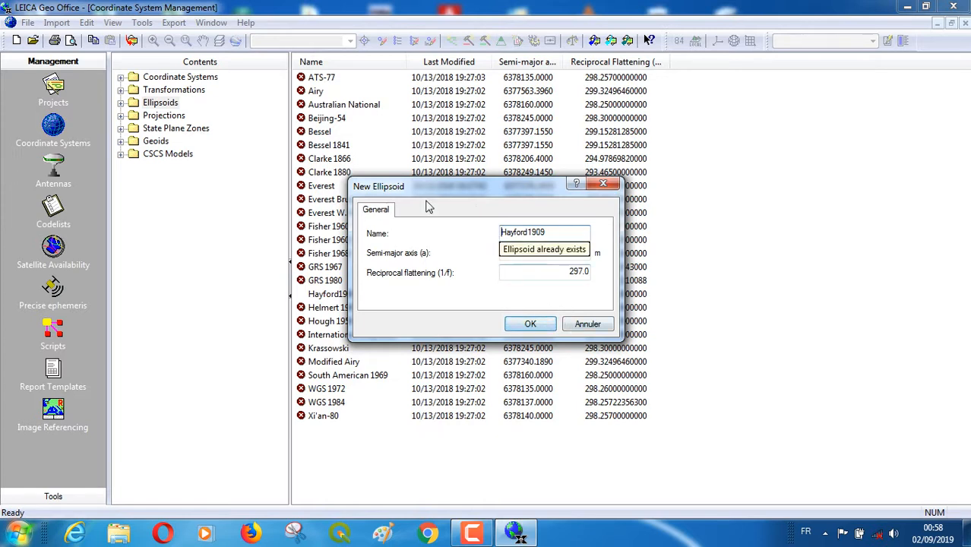
left_click_drag(474, 184, 564, 271)
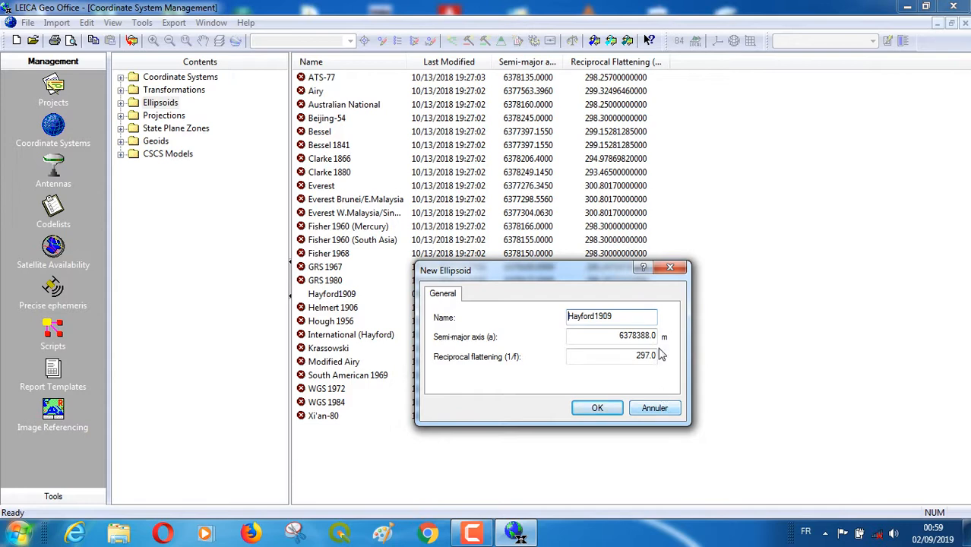
left_click(672, 272)
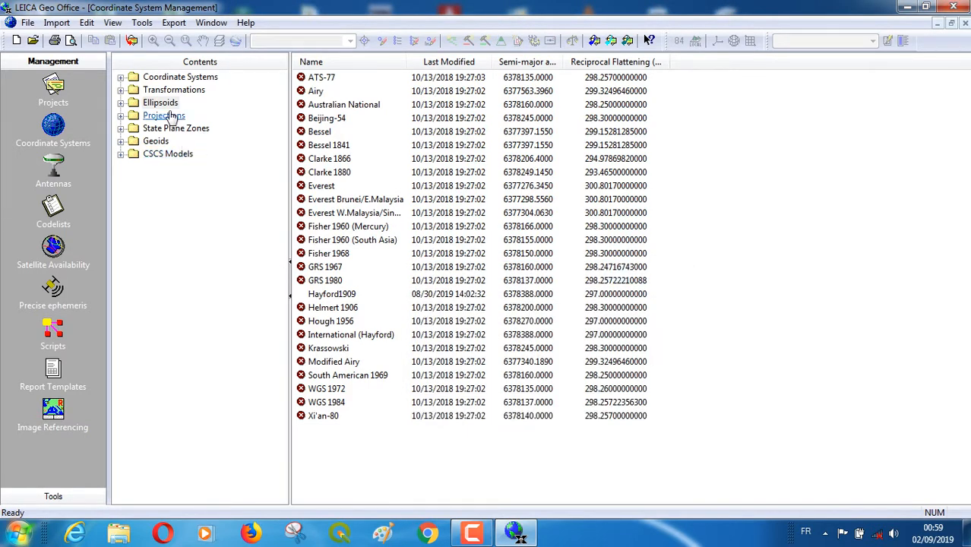
Step: Examine the properties of the existing Hayford1909 ellipsoid and the list of available geoids
left_click(342, 298)
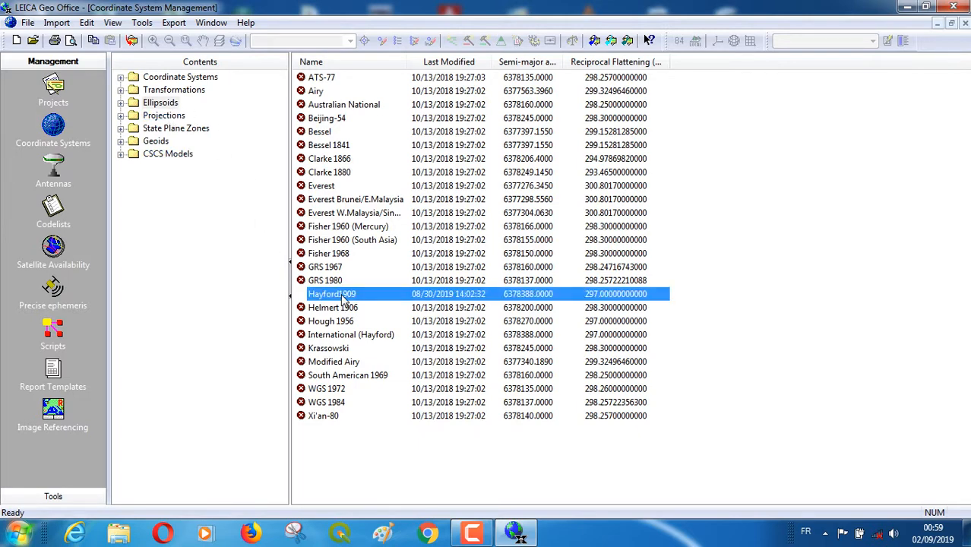
left_click(120, 104)
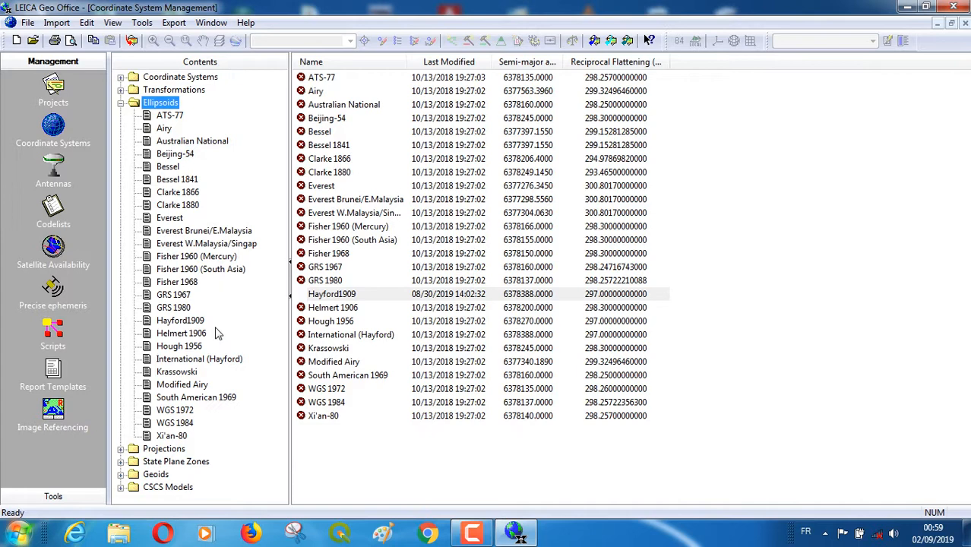
left_click(199, 321)
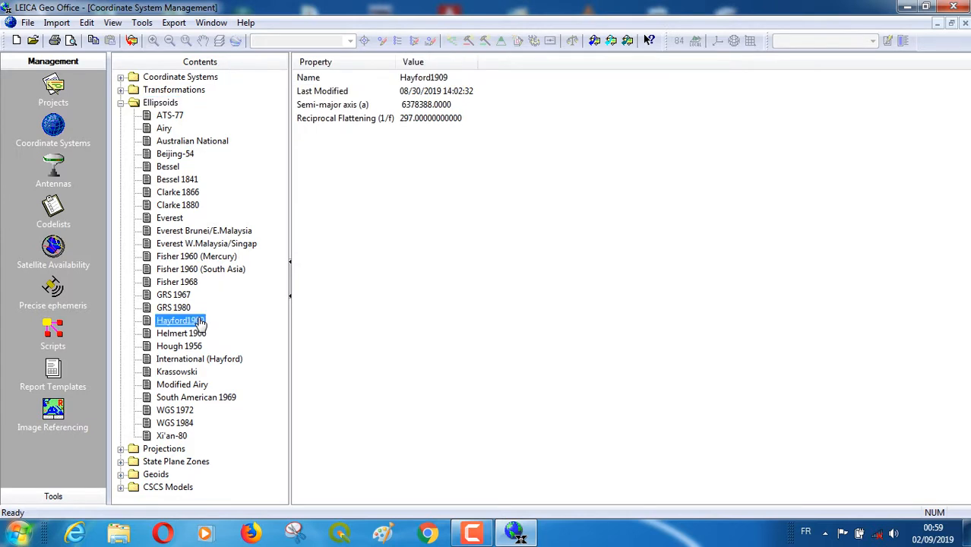
right_click(199, 323)
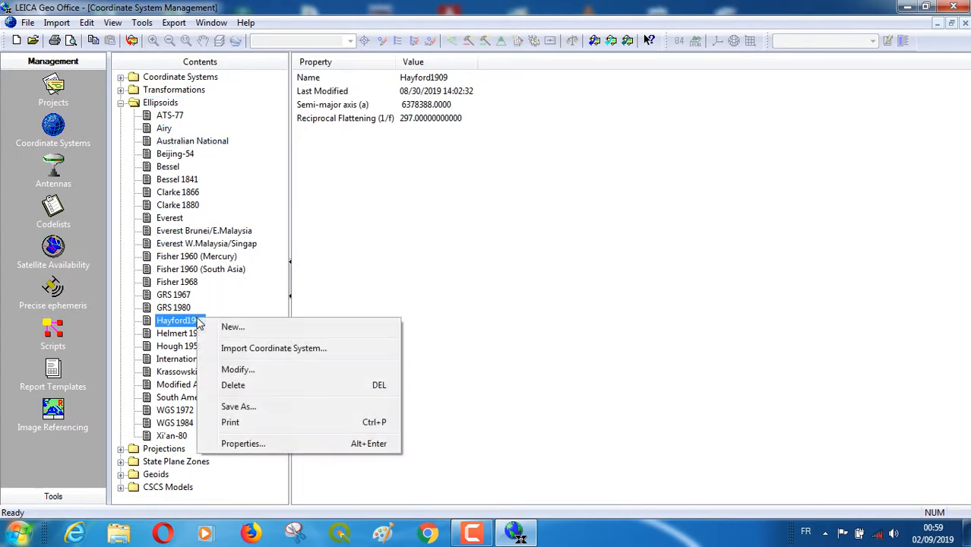
left_click(253, 351)
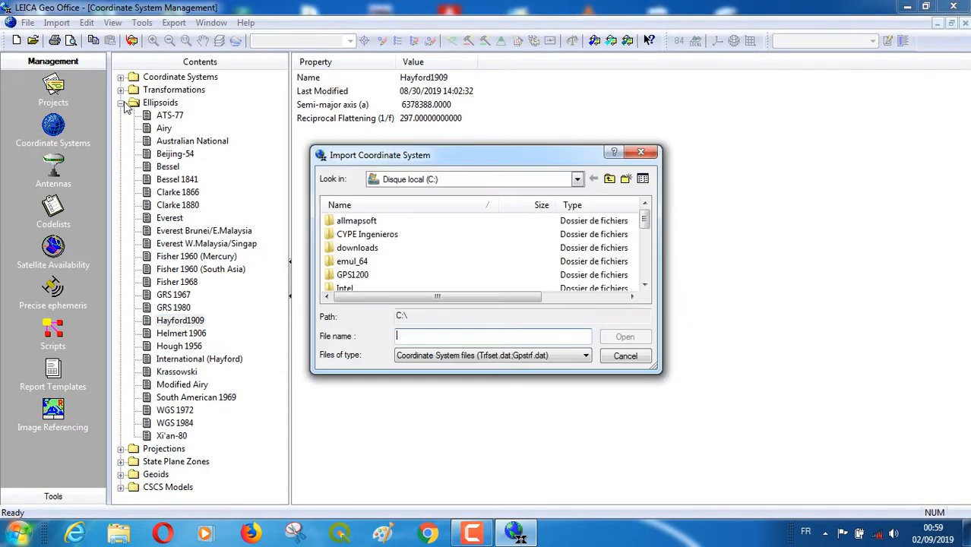
left_click(641, 154)
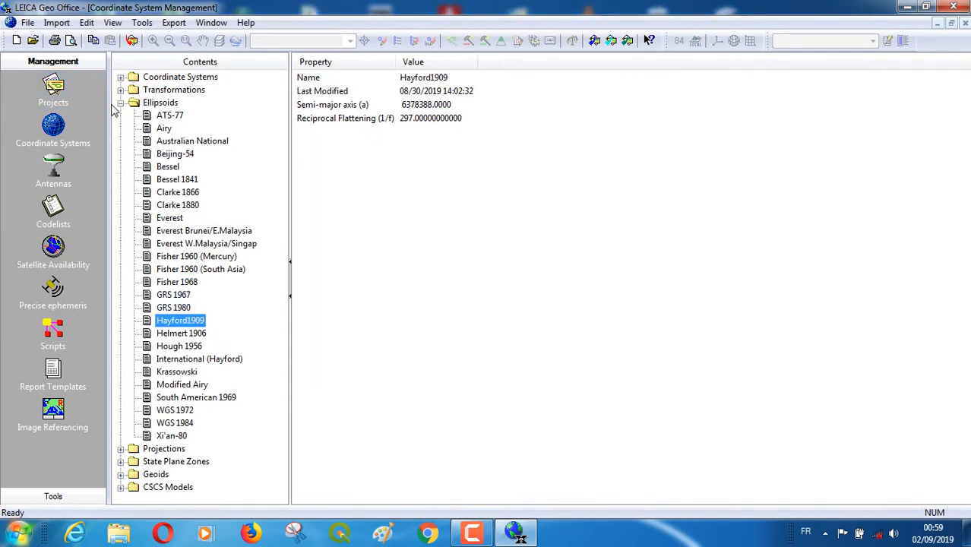
left_click(120, 103)
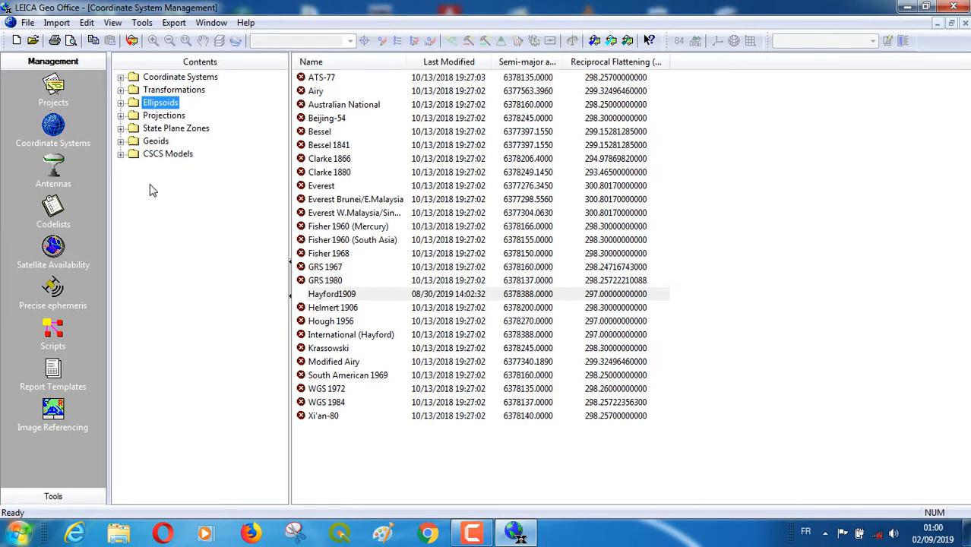
left_click(121, 141)
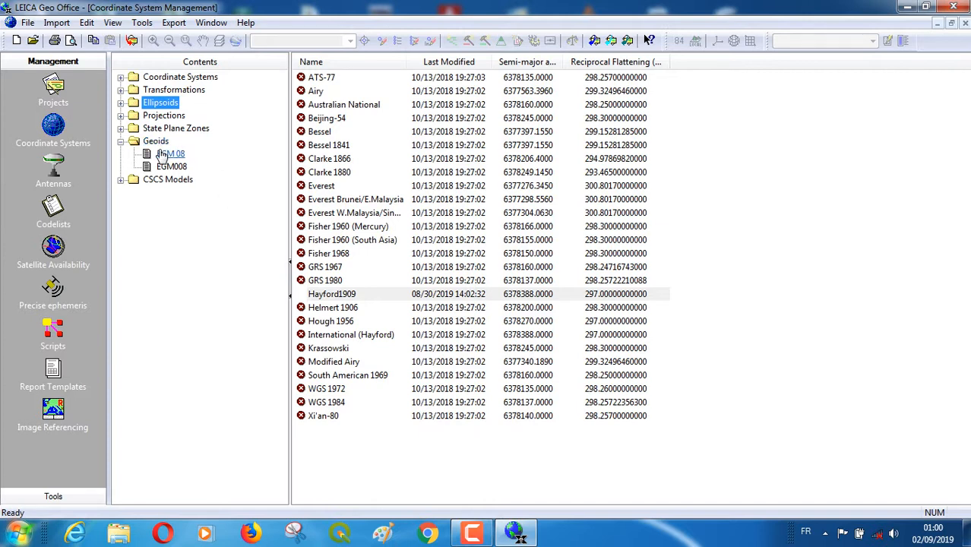
left_click(121, 142)
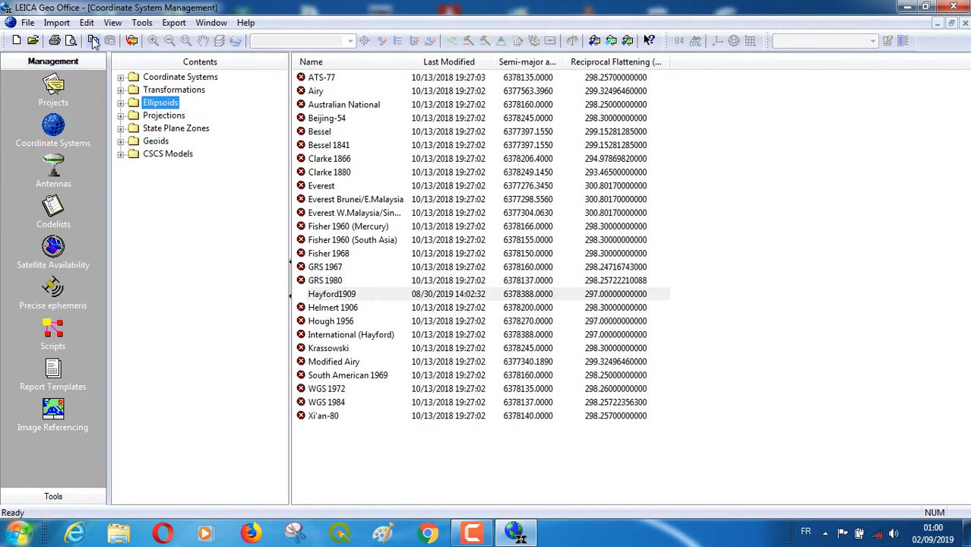
left_click(17, 41)
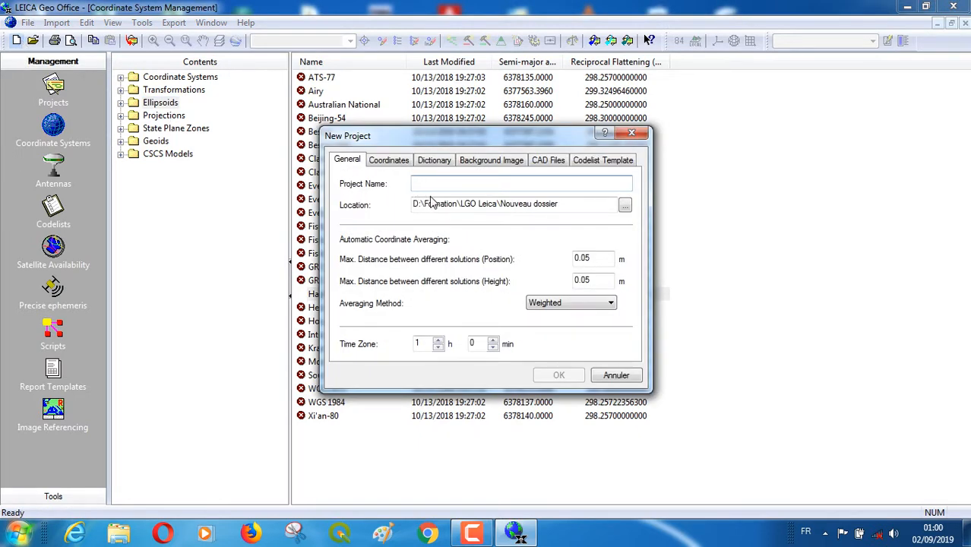
left_click(389, 161)
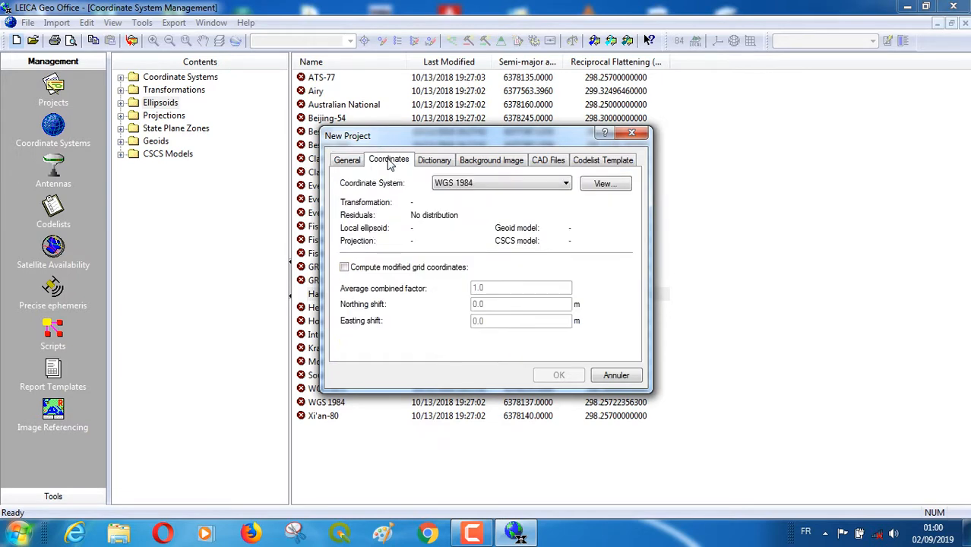
left_click(566, 186)
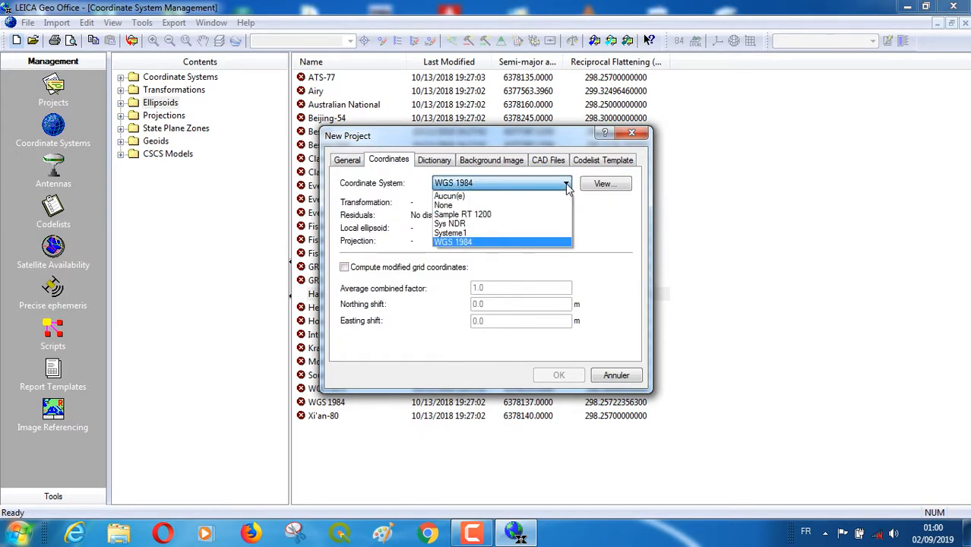
left_click(497, 215)
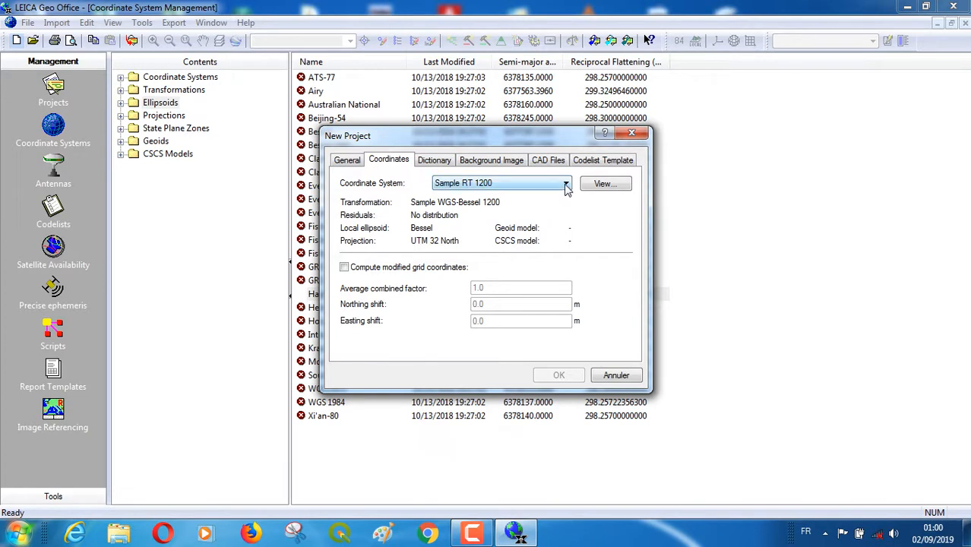
left_click(566, 189)
left_click(487, 245)
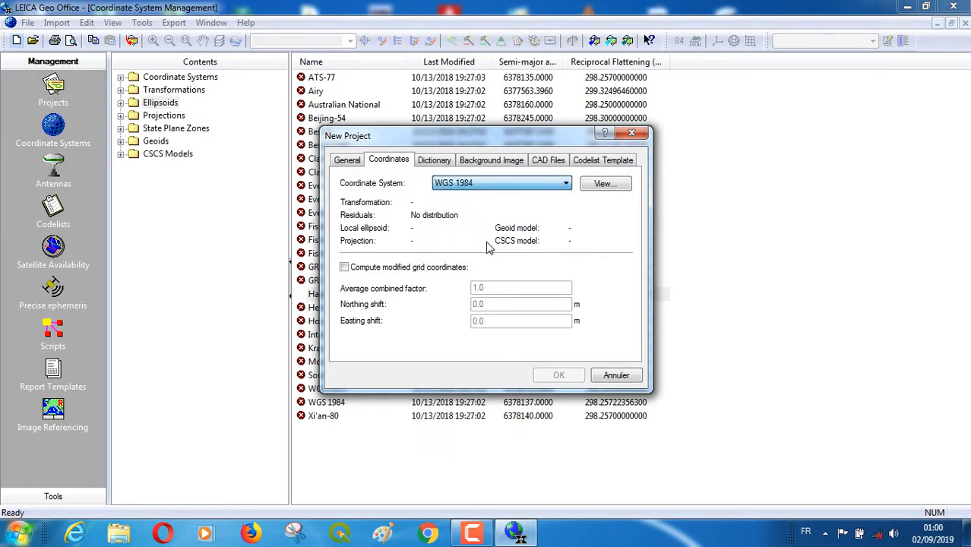
left_click(566, 188)
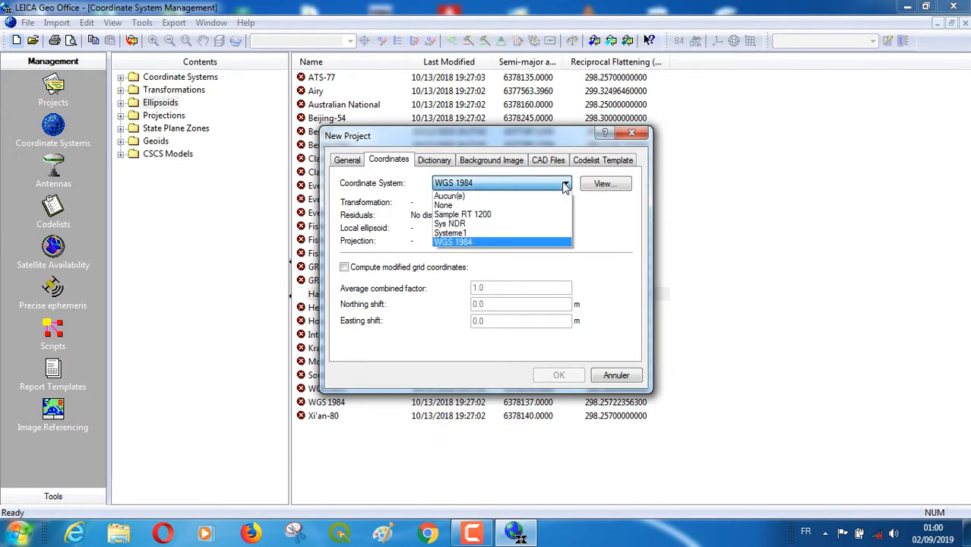
left_click(490, 234)
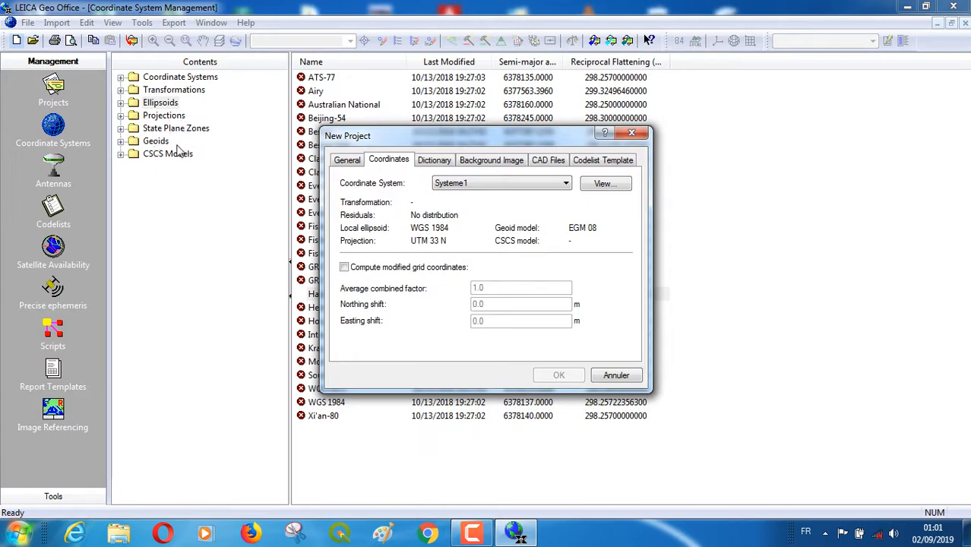
left_click(633, 135)
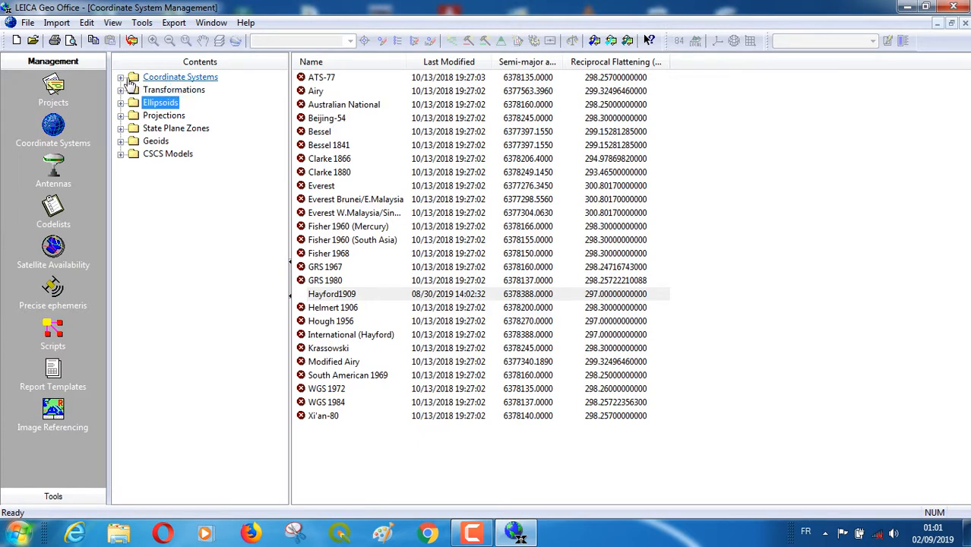
Step: Look through the coordinate systems already stored in coordinate system management
left_click(121, 78)
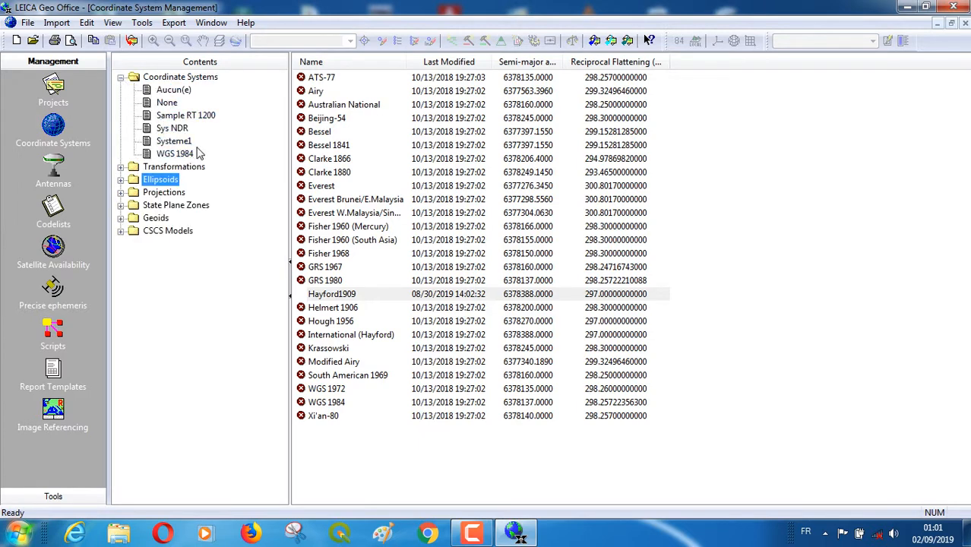
left_click(164, 181)
left_click(121, 78)
Step: Start a new project, assign it the Systeme1 coordinate system, and enable computing modified grid coordinates
left_click(17, 41)
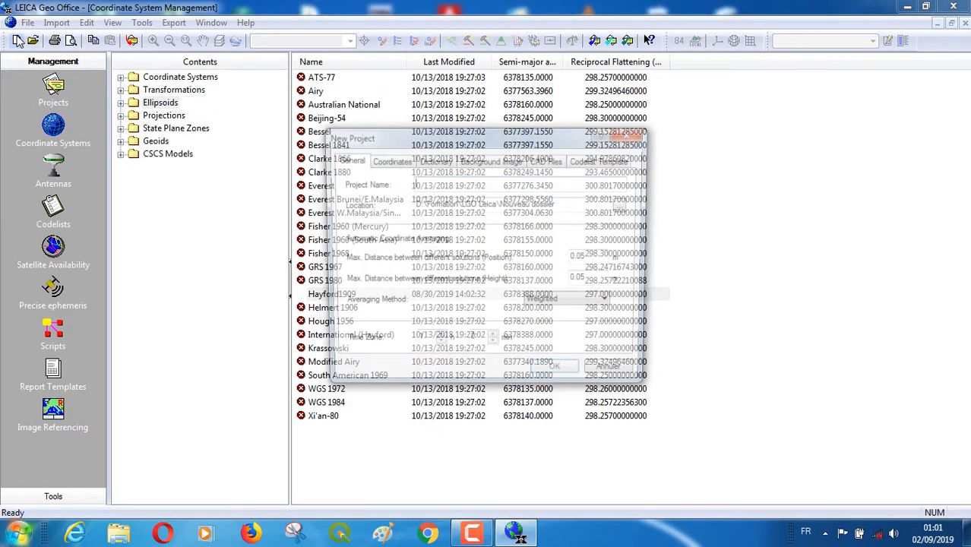
left_click(390, 160)
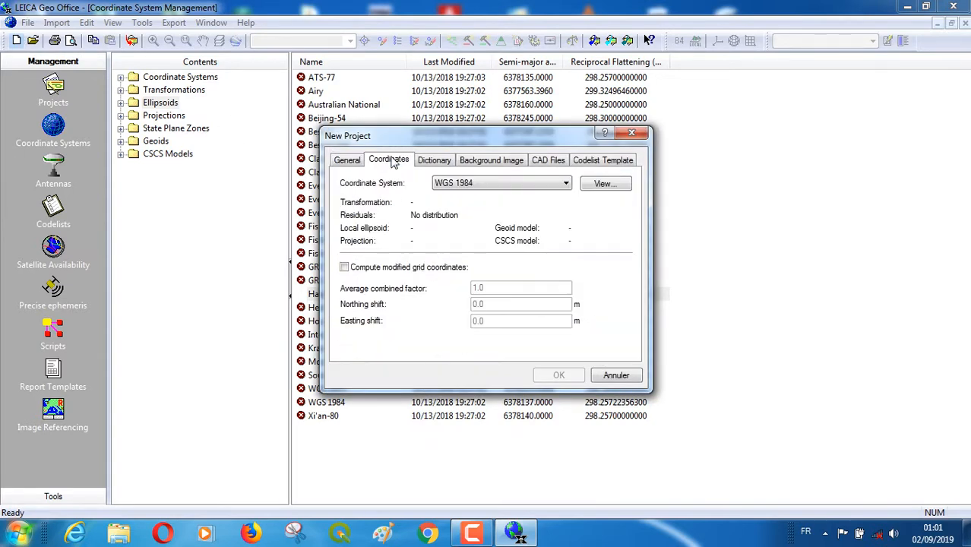
left_click(566, 185)
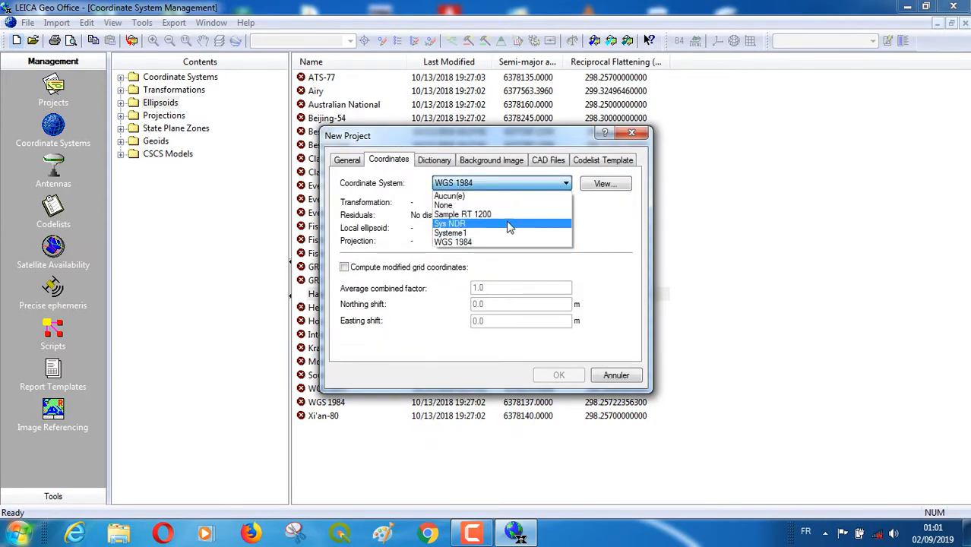
left_click(480, 234)
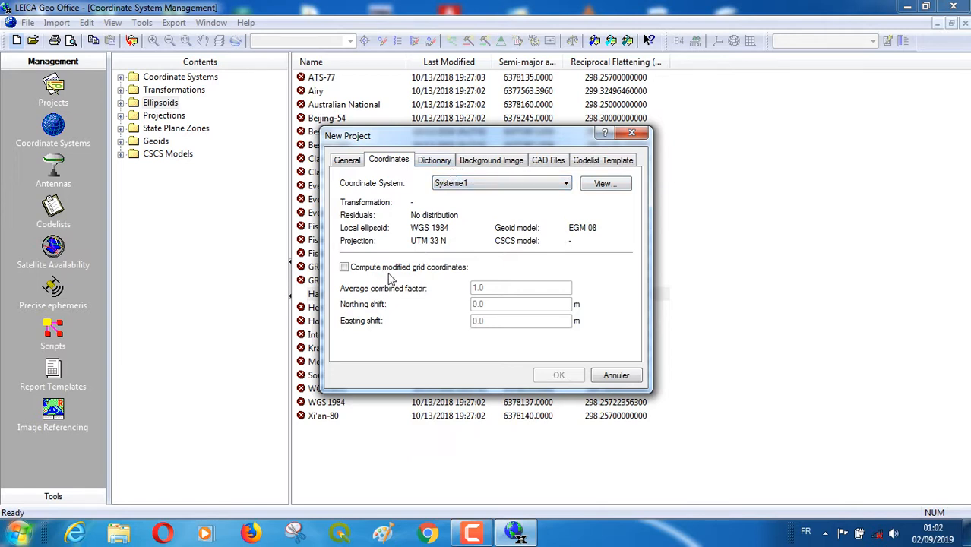
left_click(345, 268)
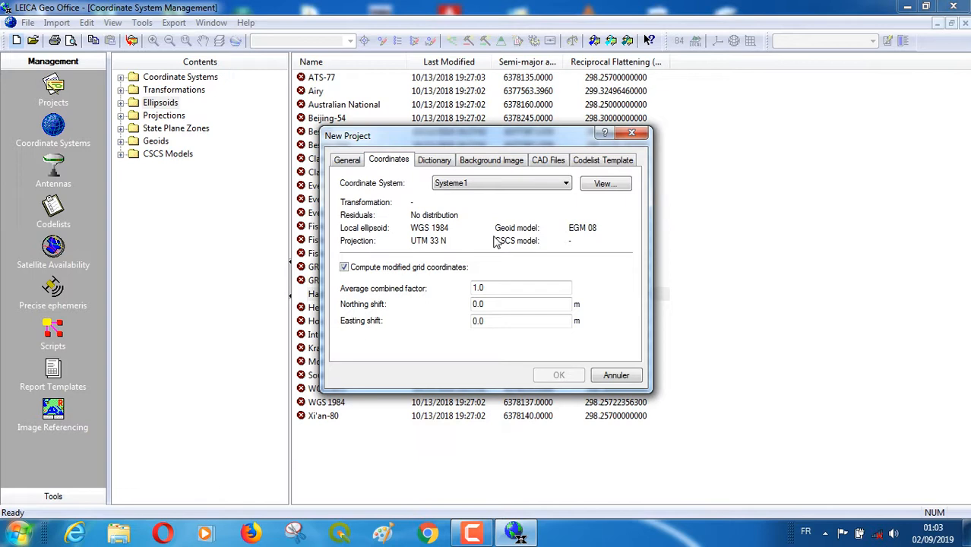
Step: Review the new project's dictionary, CAD file and codelist template settings, and return to its coordinate settings
left_click(448, 163)
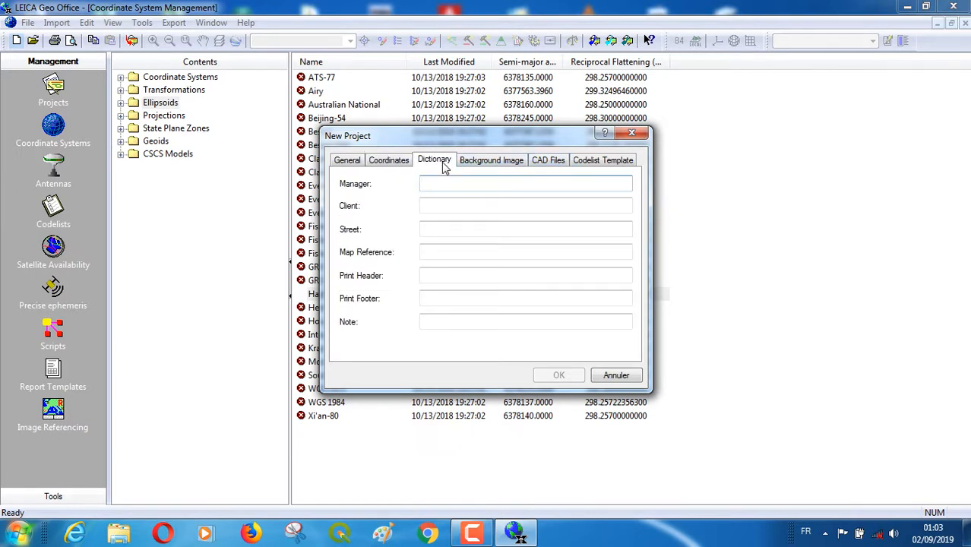
left_click(396, 164)
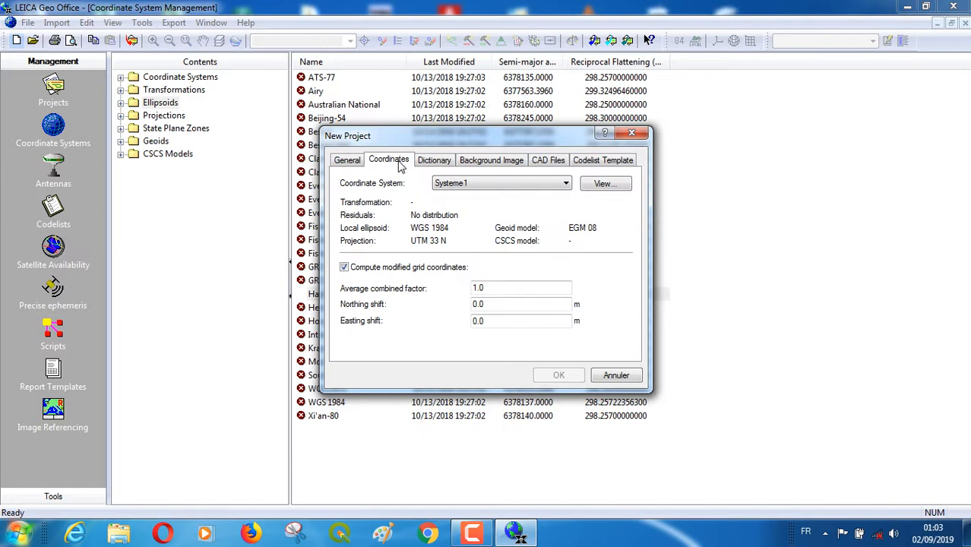
left_click(549, 162)
left_click(585, 161)
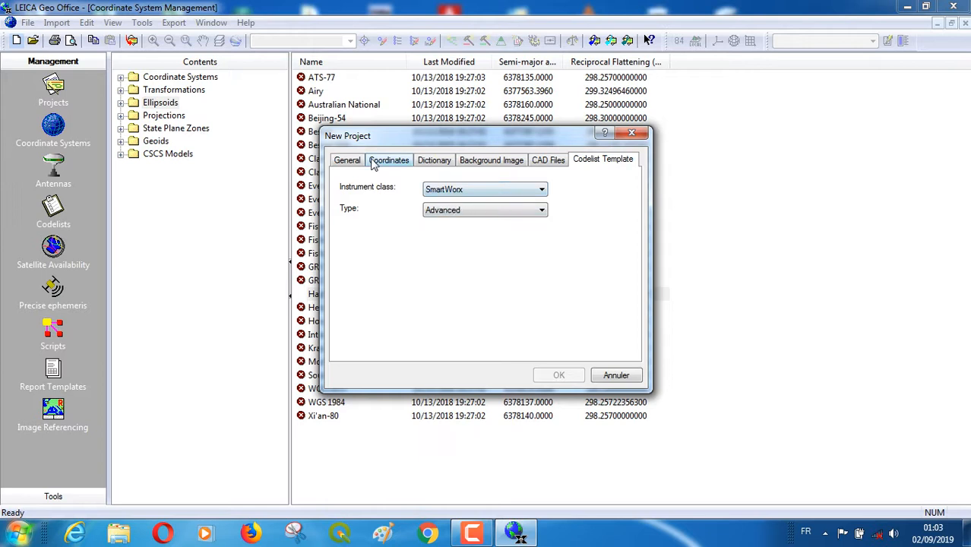
left_click(391, 167)
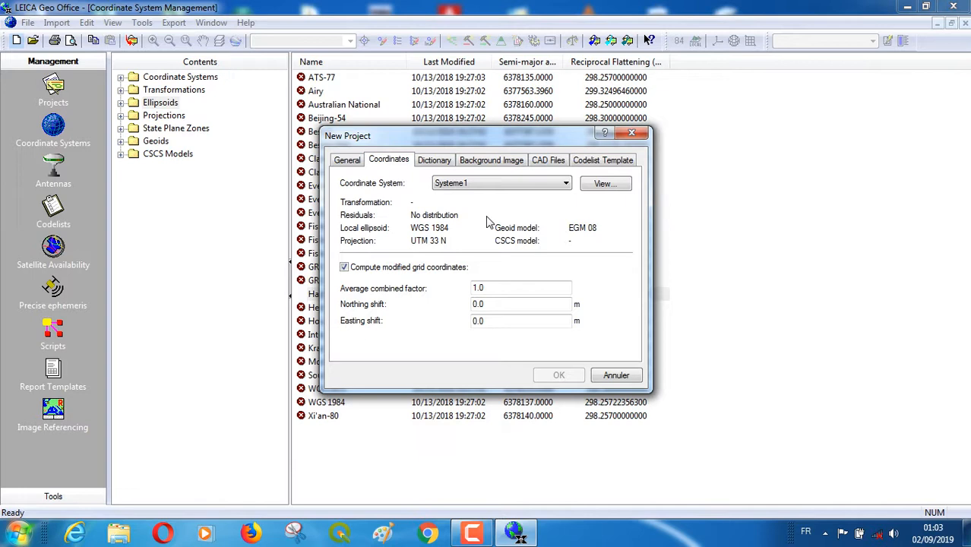
Step: Name the project Formation LGO, keep the Weighted averaging method, and set the time zone to 0 h
left_click(346, 161)
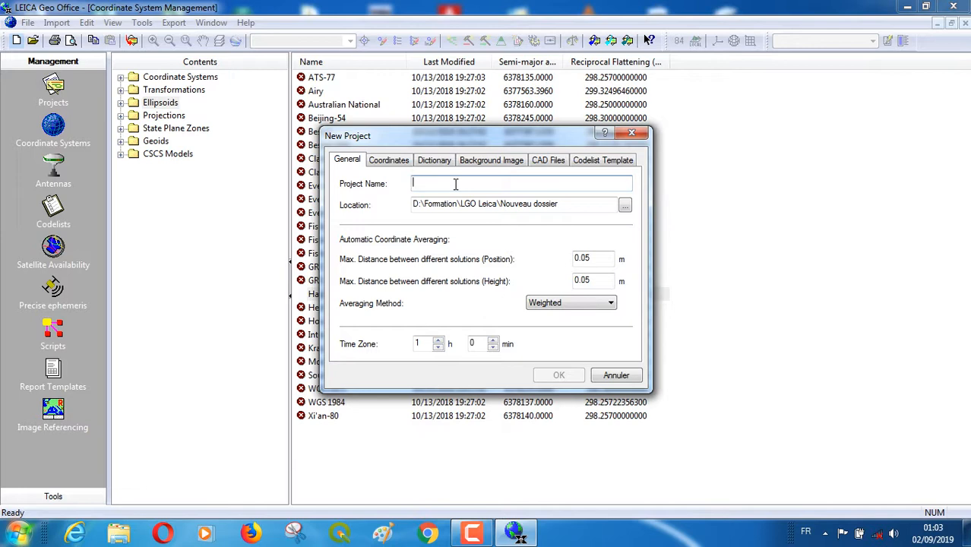
type("F")
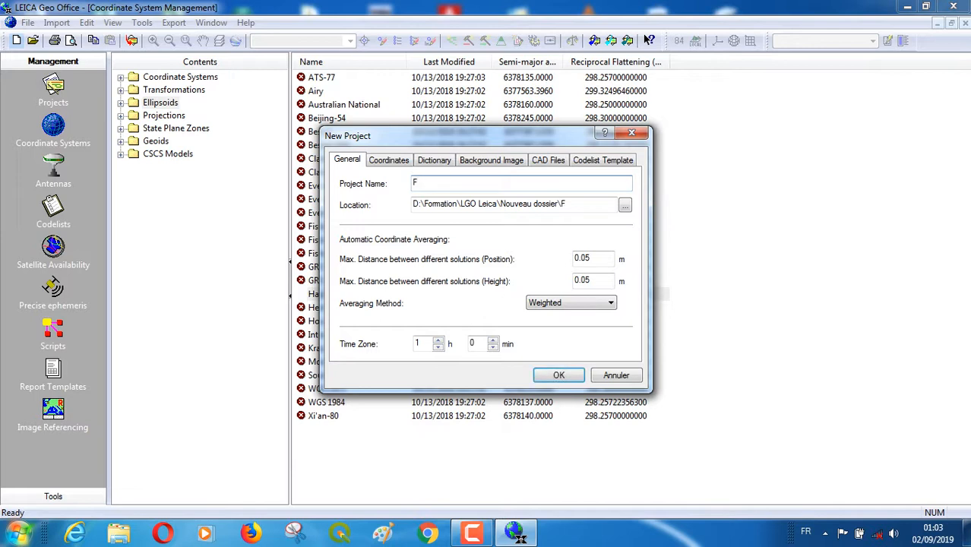
type("ormation L")
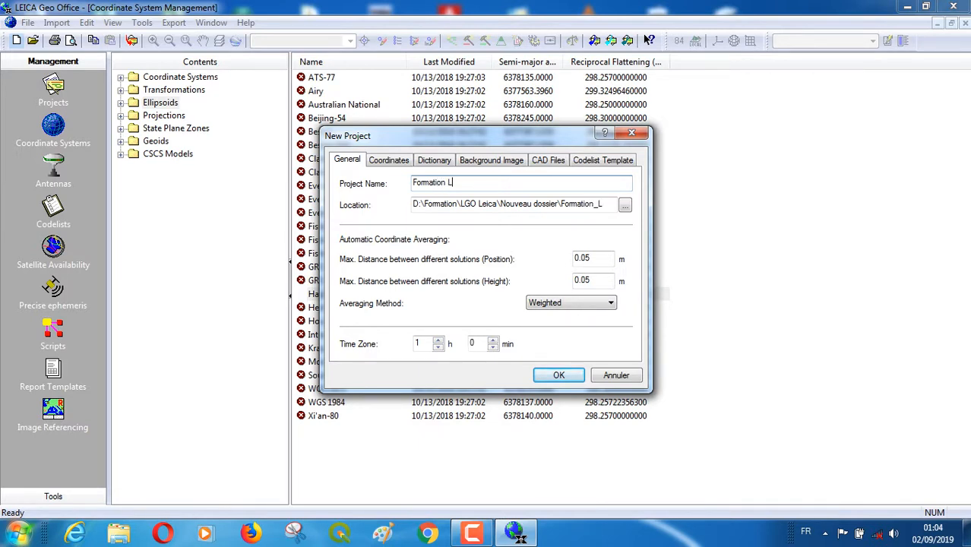
type("GO")
left_click(611, 304)
left_click(611, 304)
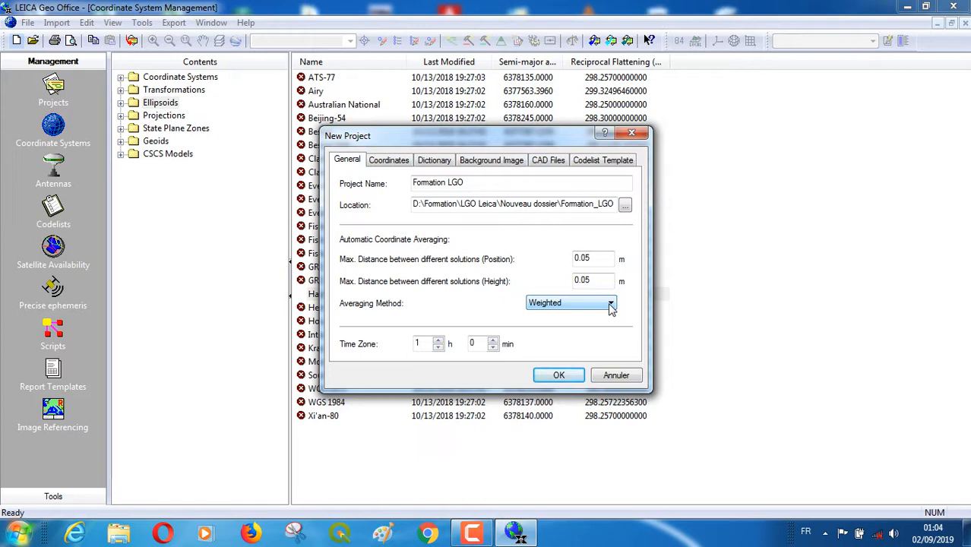
left_click(438, 348)
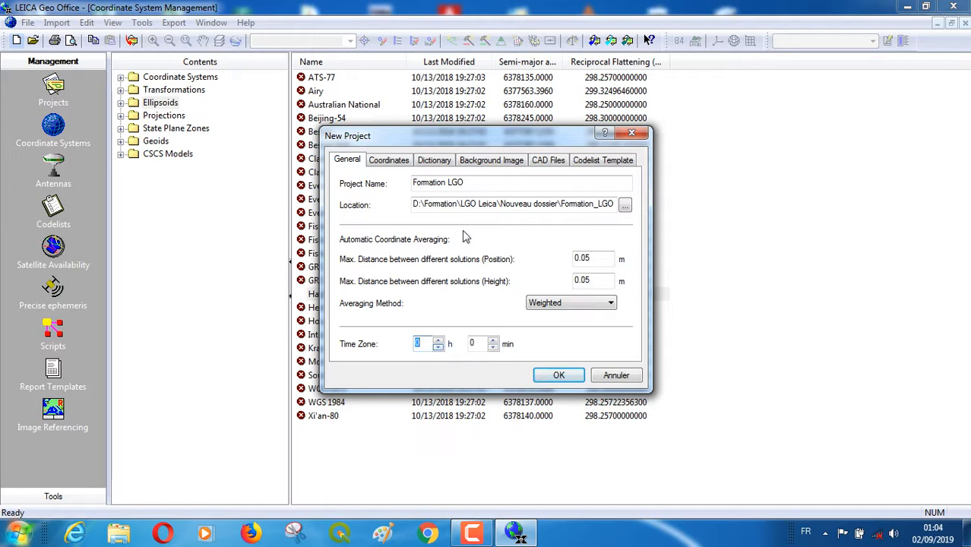
Step: Keep Systeme1 as the project's coordinate system, review its properties, and try to create the project
left_click(402, 167)
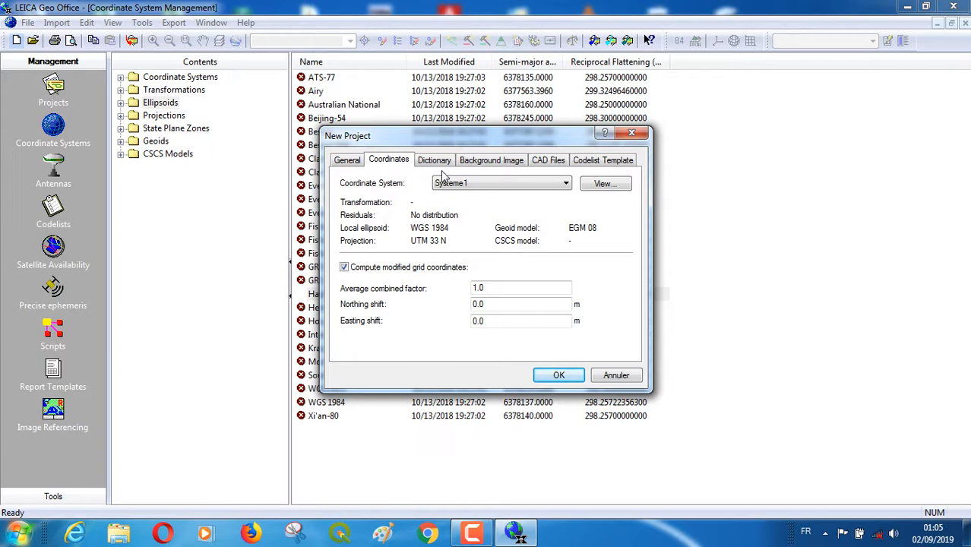
left_click(565, 184)
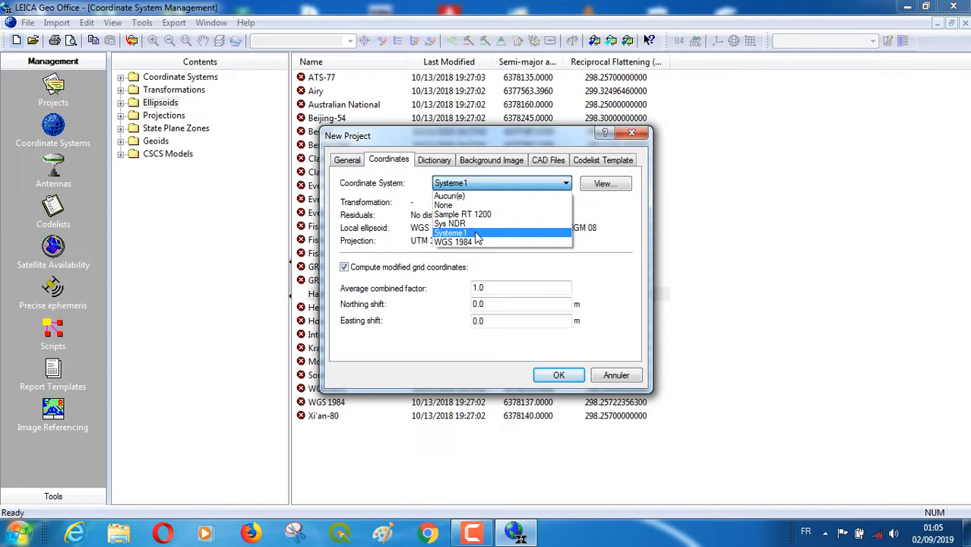
left_click(477, 235)
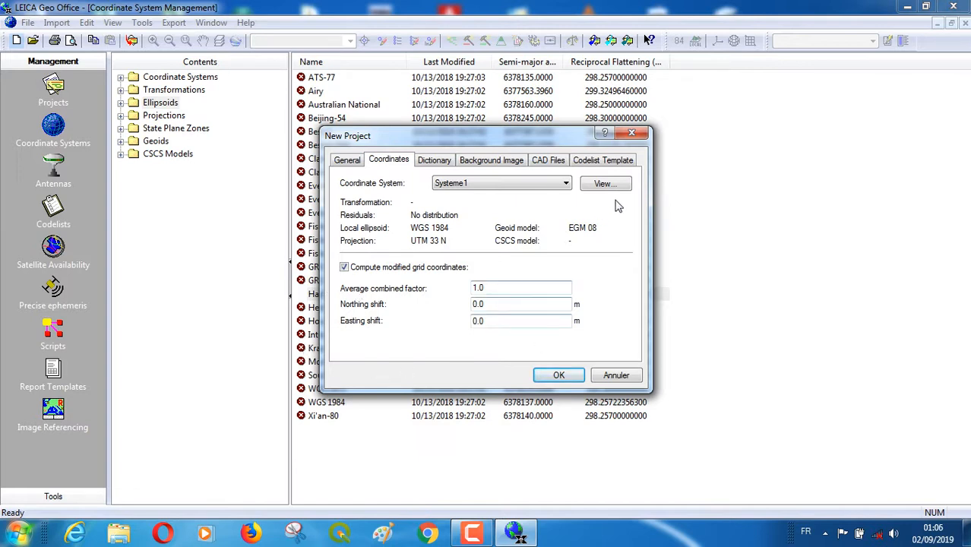
left_click(600, 183)
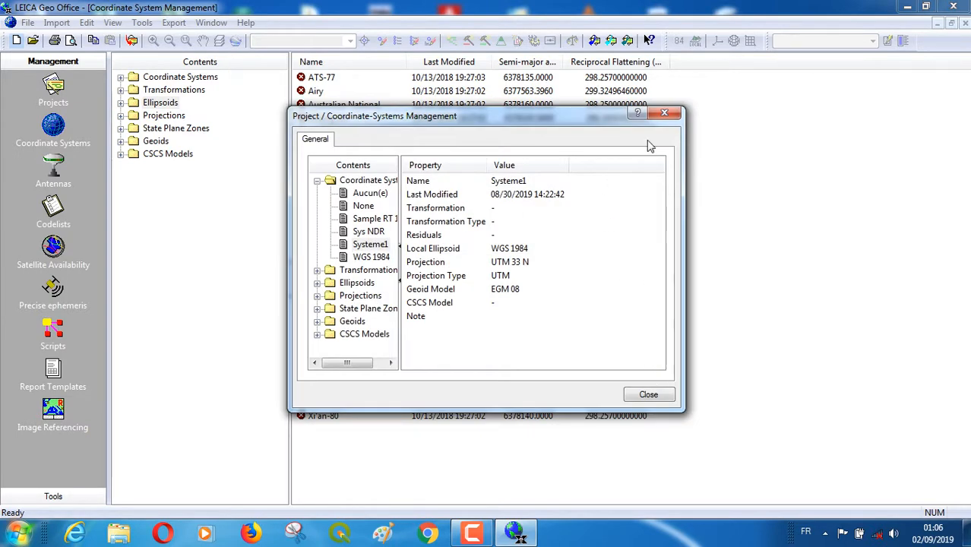
left_click(663, 114)
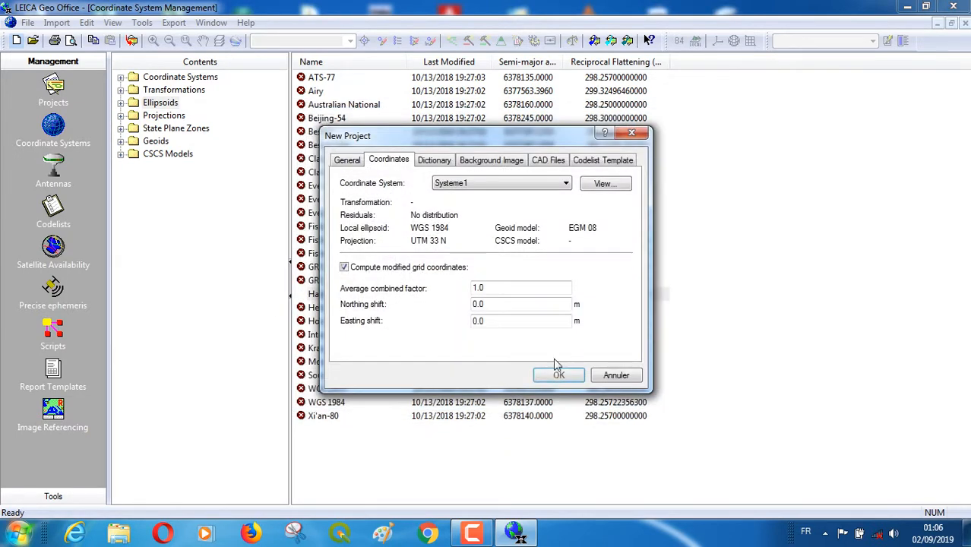
left_click(558, 377)
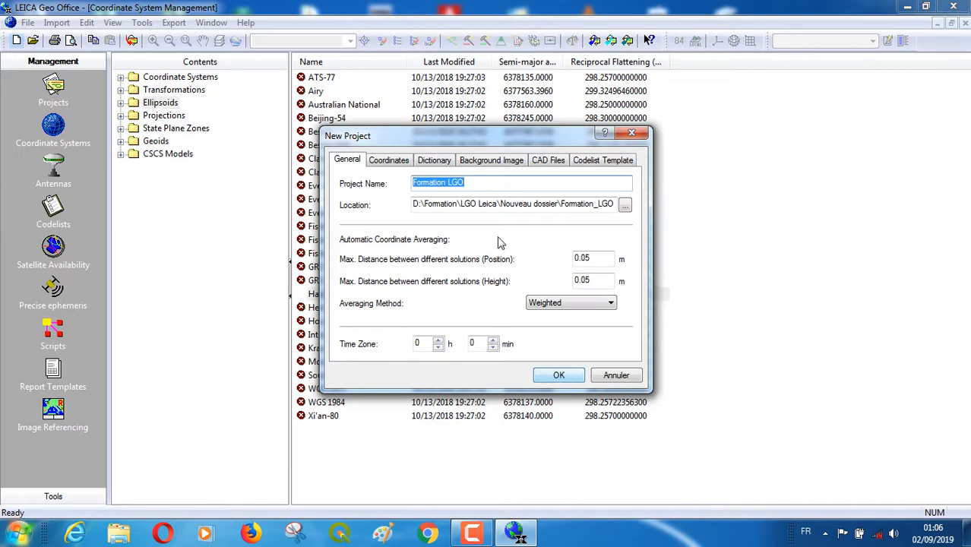
Step: Set the project's storage location to the Formation leica géo ofice 2019 folder on drive D and try to create the project
left_click(494, 184)
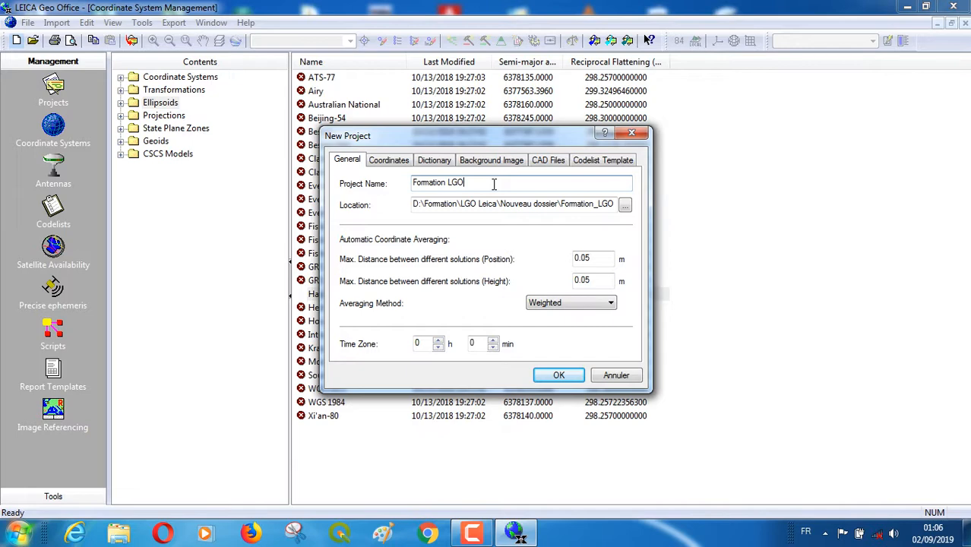
left_click(624, 204)
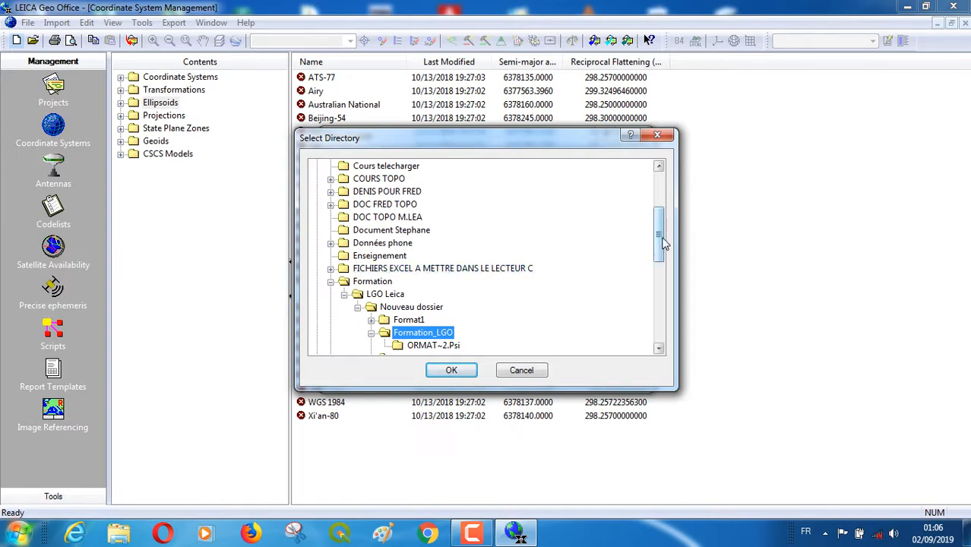
left_click_drag(662, 243, 662, 222)
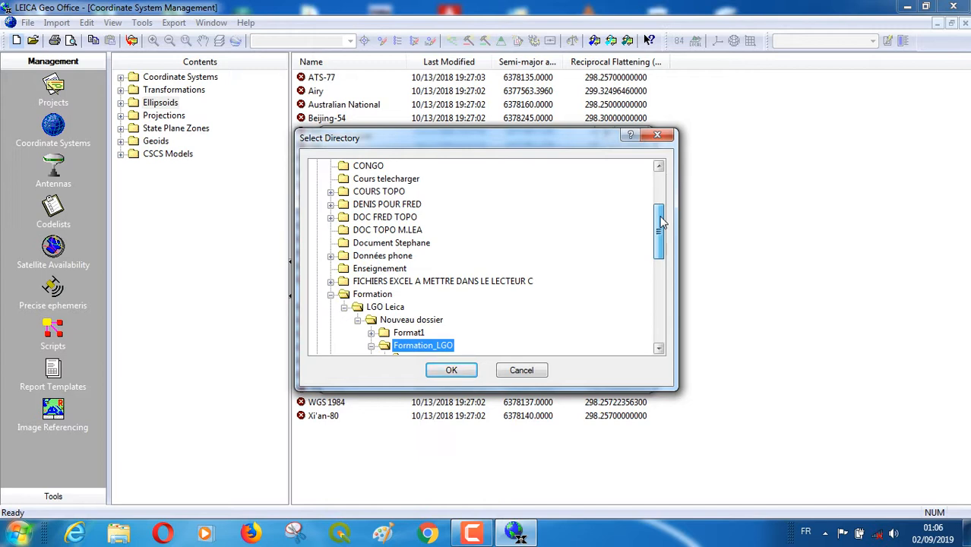
left_click_drag(662, 222, 662, 225)
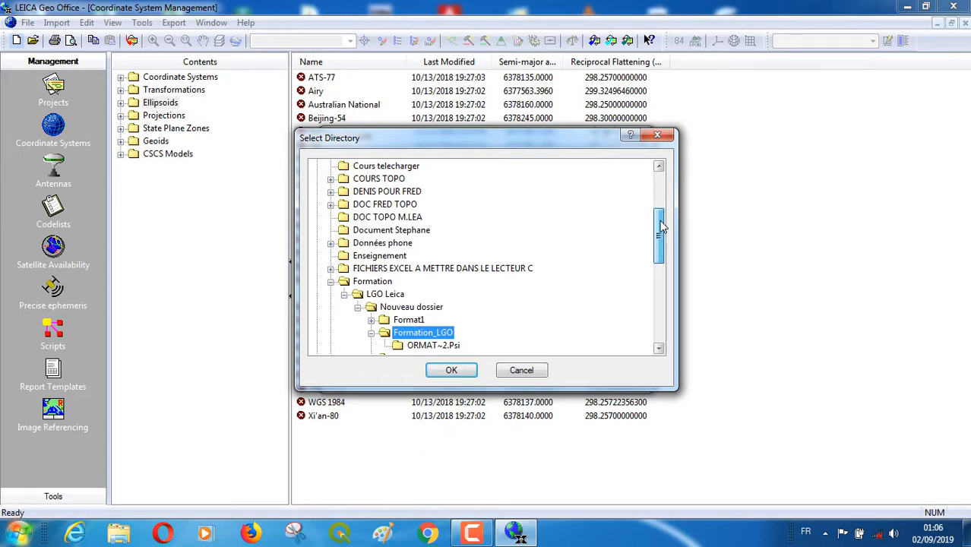
left_click_drag(662, 225, 660, 276)
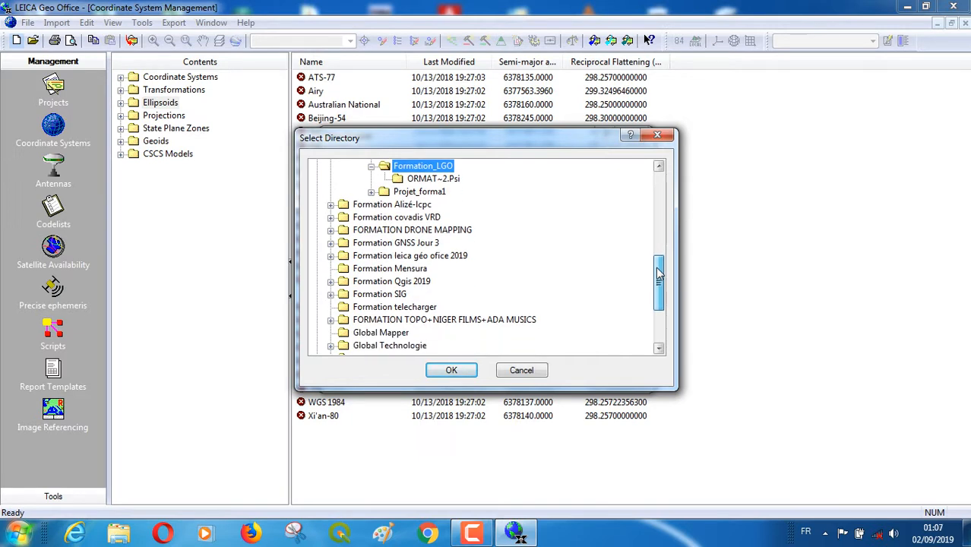
double_click(420, 258)
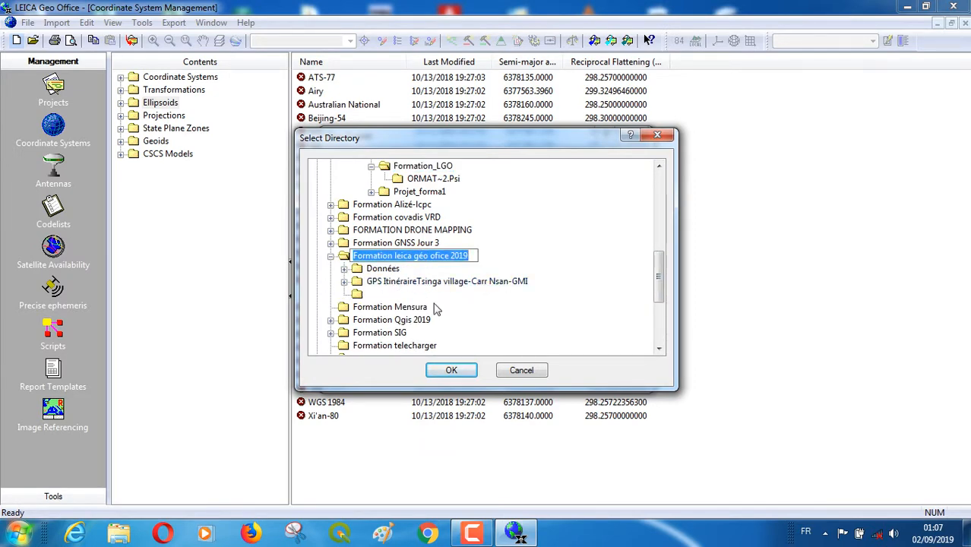
left_click(452, 370)
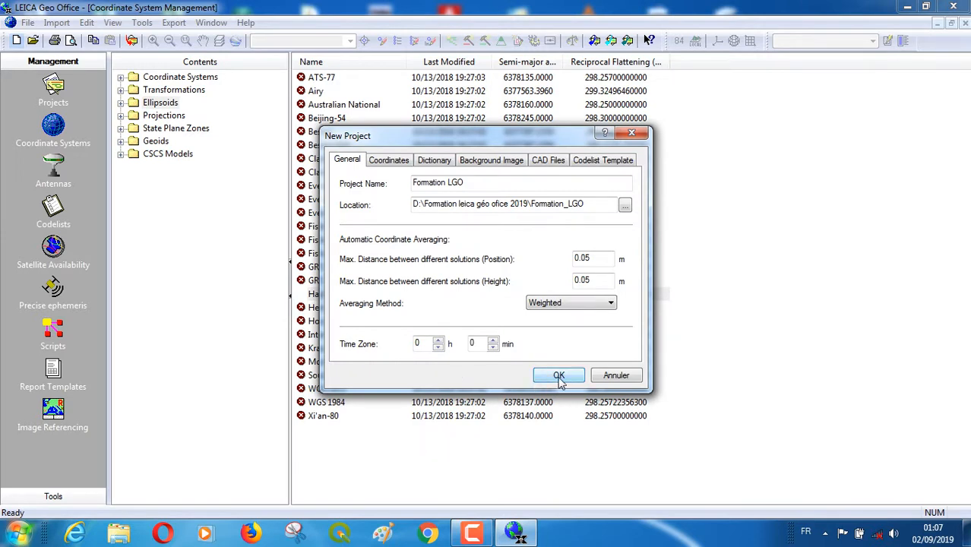
left_click(559, 376)
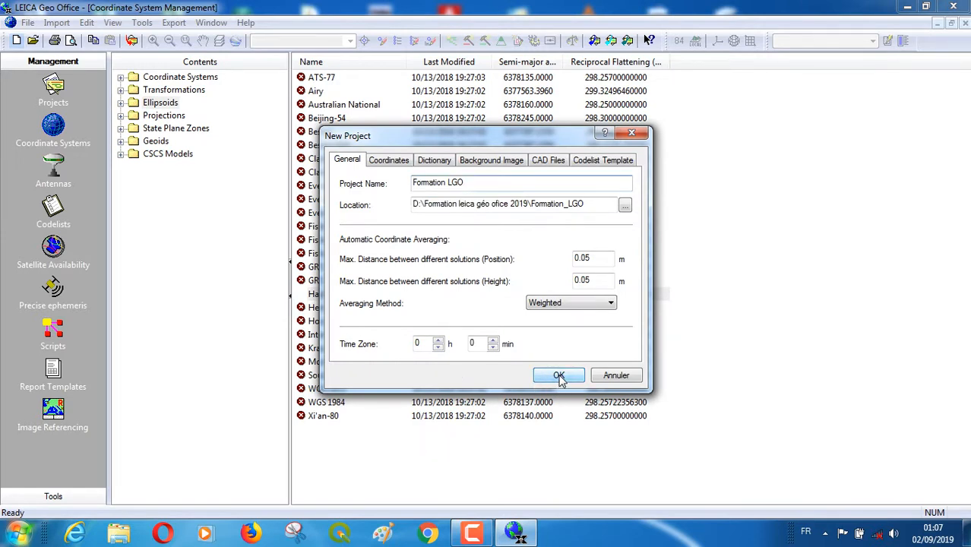
Step: Rename the project Formation LGO SUITE and create it
double_click(471, 184)
left_click(471, 184)
type("S")
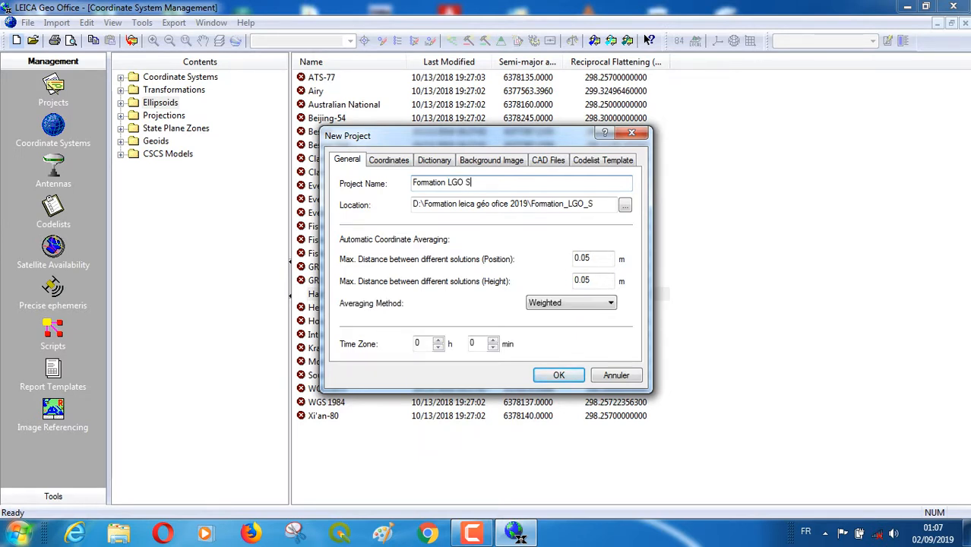
type("UITE")
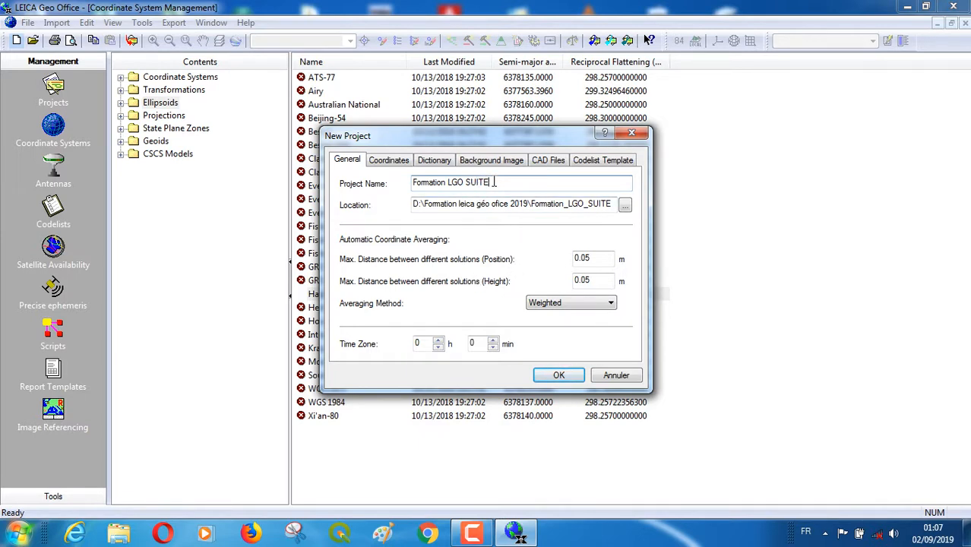
left_click(558, 378)
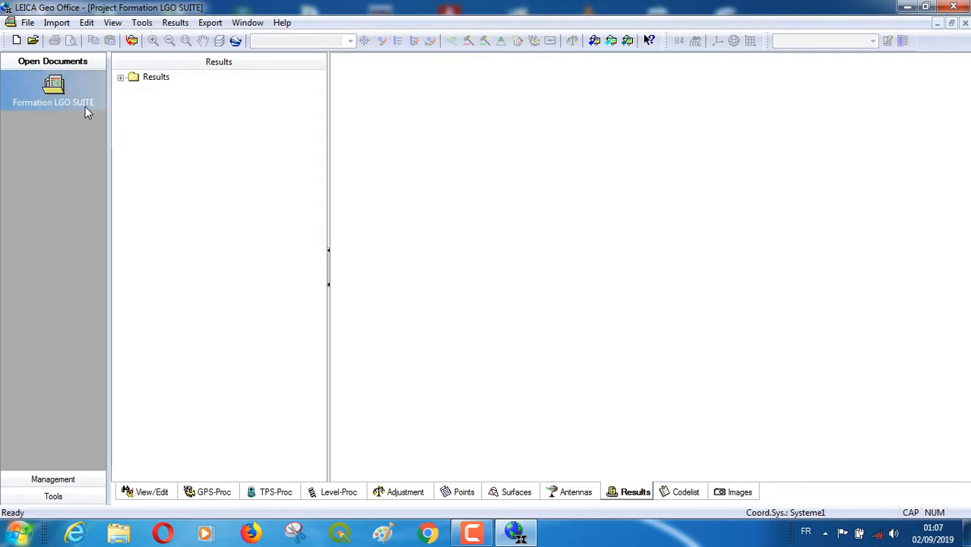
Step: Start a raw data import and browse to the Formation leica géo ofice 2019 folder on drive D
left_click(132, 42)
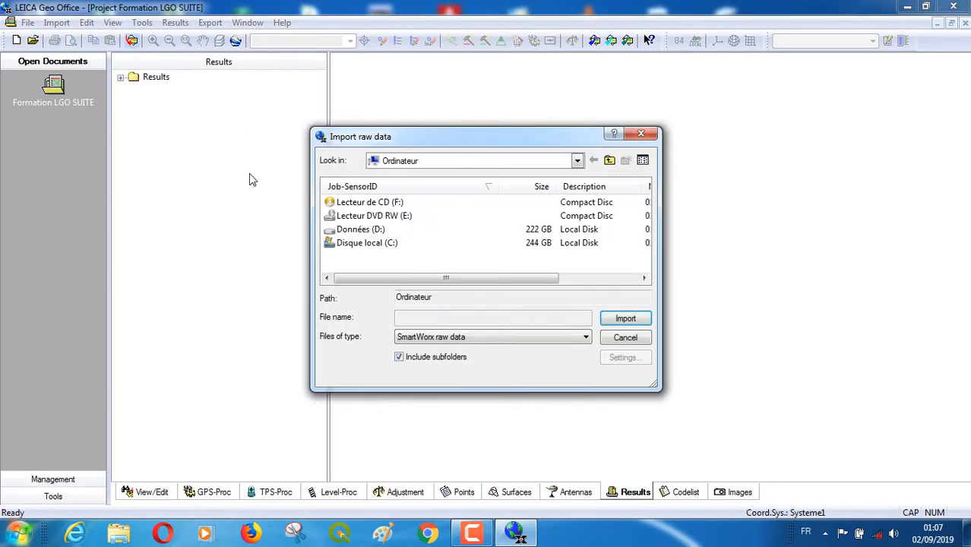
double_click(367, 231)
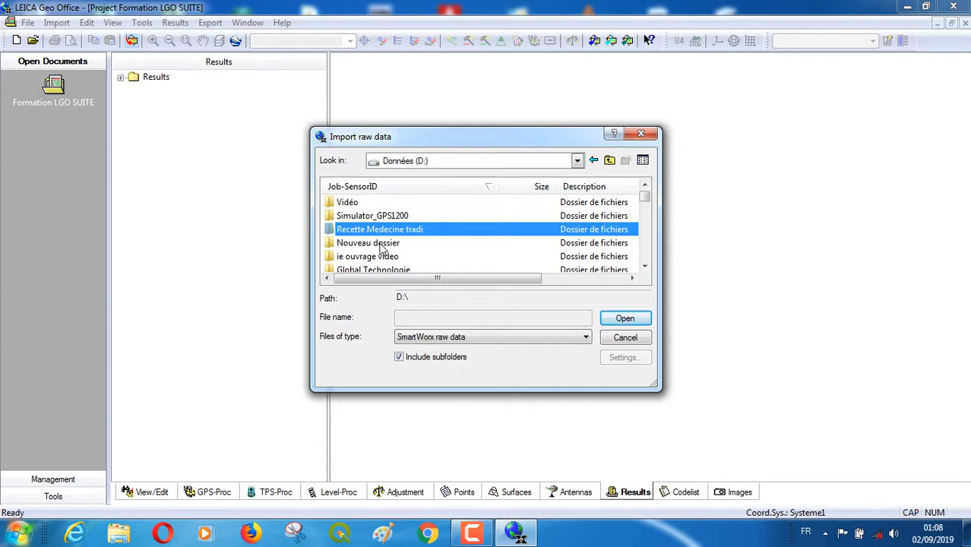
left_click(645, 266)
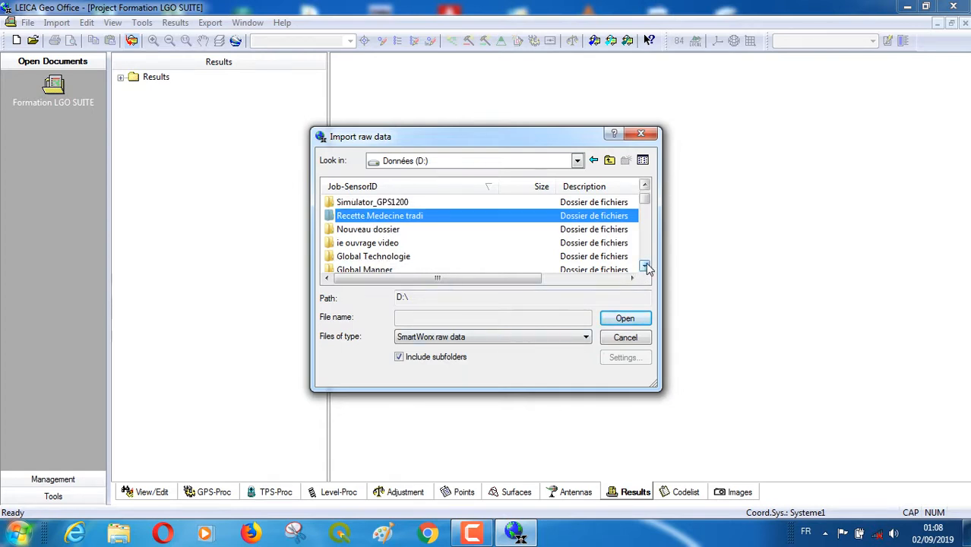
left_click(645, 266)
left_click(645, 266)
left_click(645, 266)
left_click(645, 266)
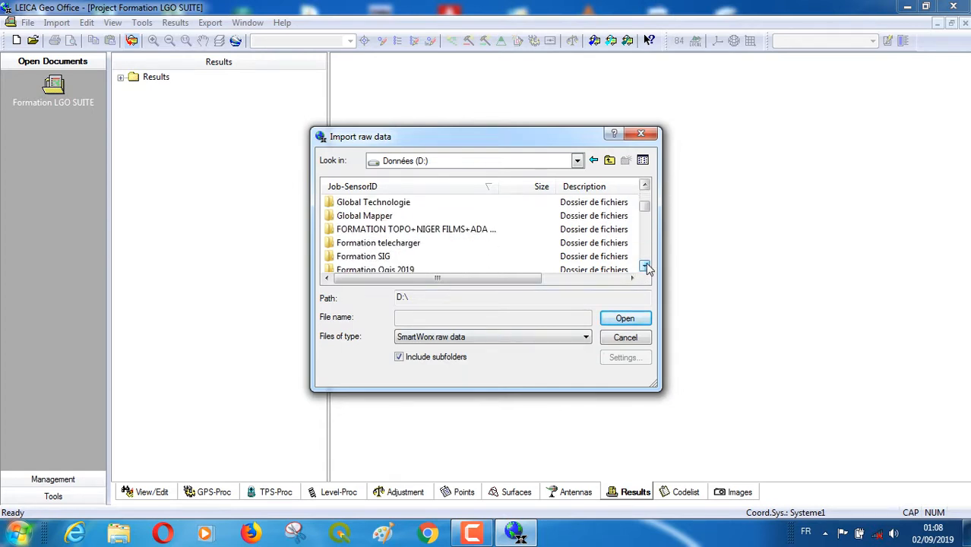
left_click(645, 266)
left_click(645, 266)
left_click(645, 266)
left_click(645, 266)
left_click(645, 266)
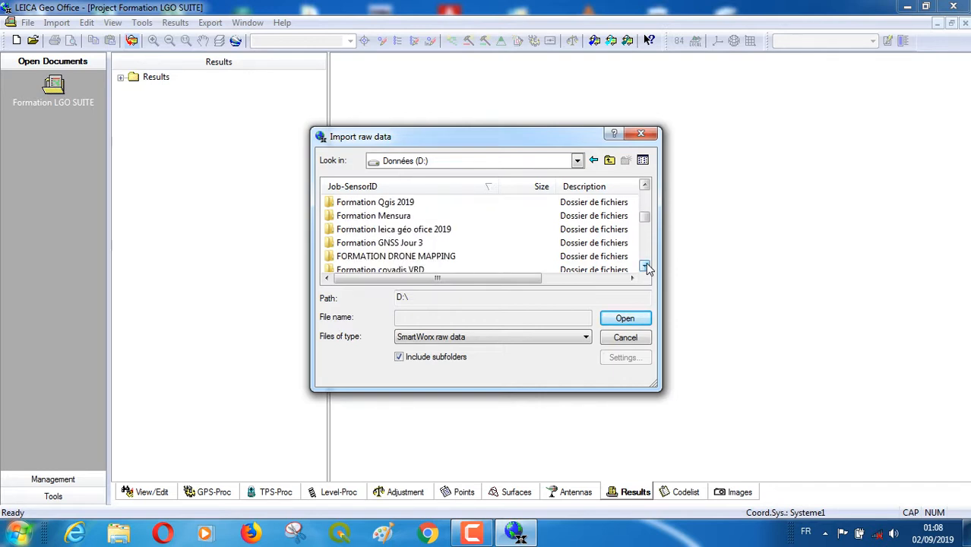
left_click(419, 234)
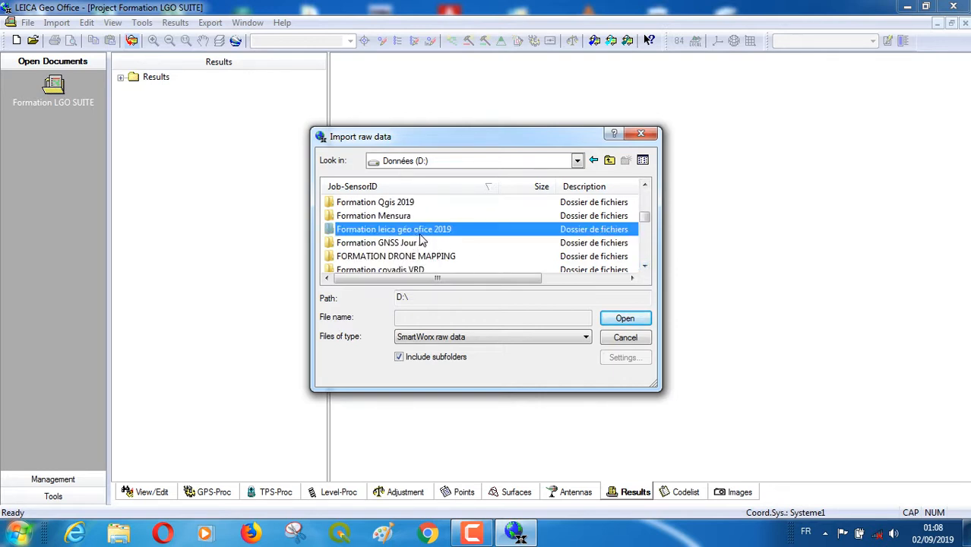
double_click(421, 234)
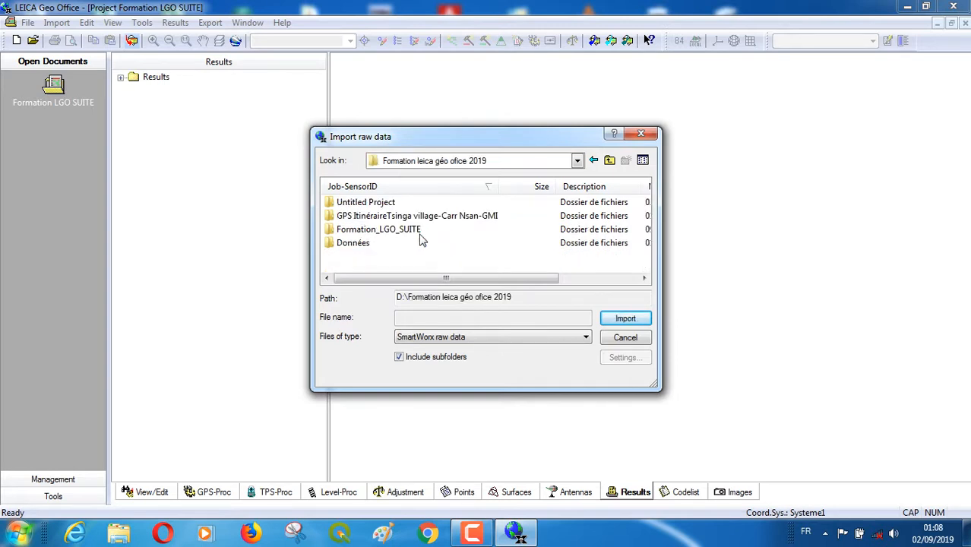
Step: Go into Données, Données GPS and GPS Static, check the contents of the Data_2 folder, and return to GPS Static
left_click(353, 244)
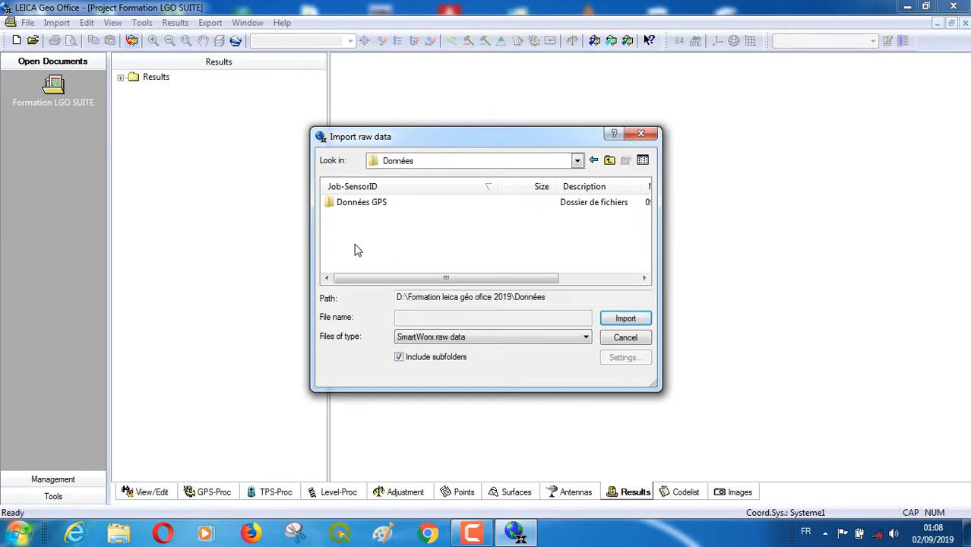
double_click(370, 205)
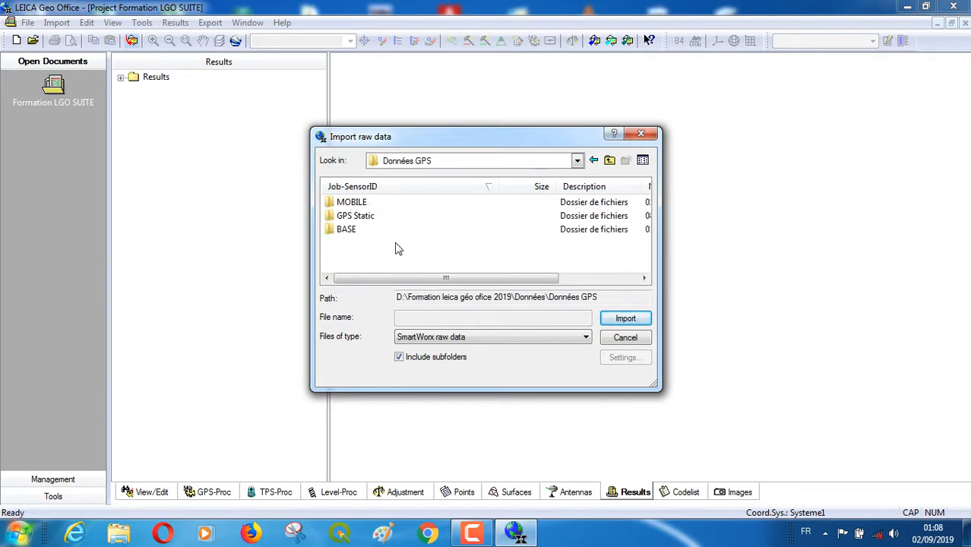
double_click(360, 217)
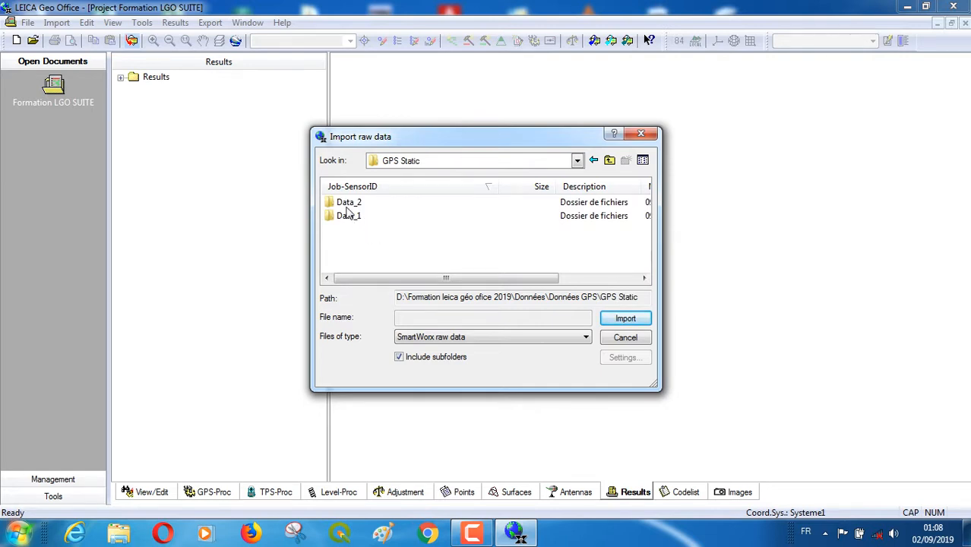
left_click(345, 202)
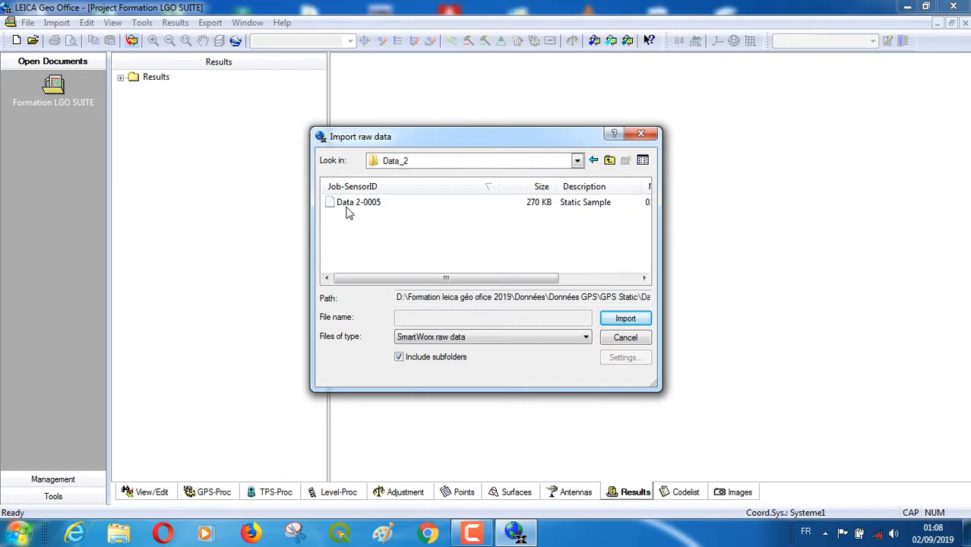
key("BackSpace")
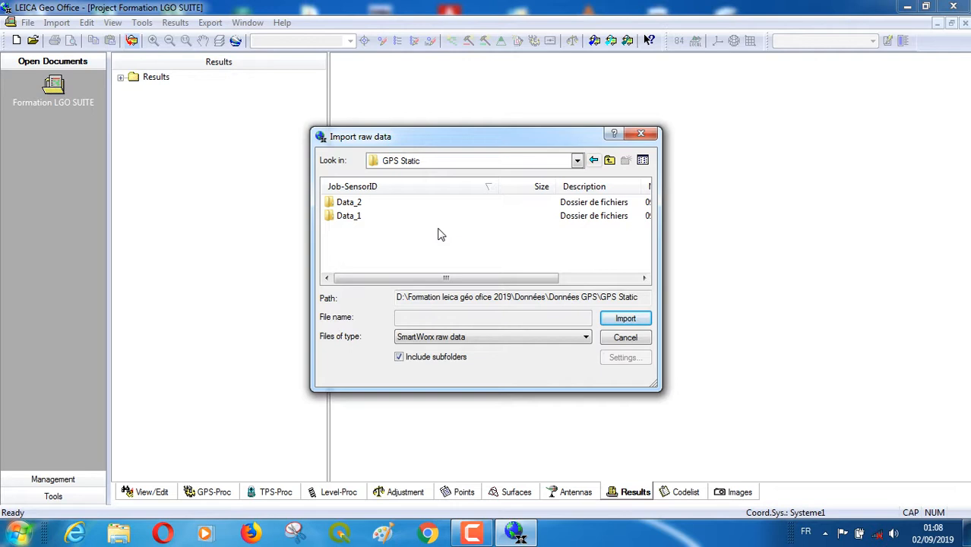
double_click(364, 206)
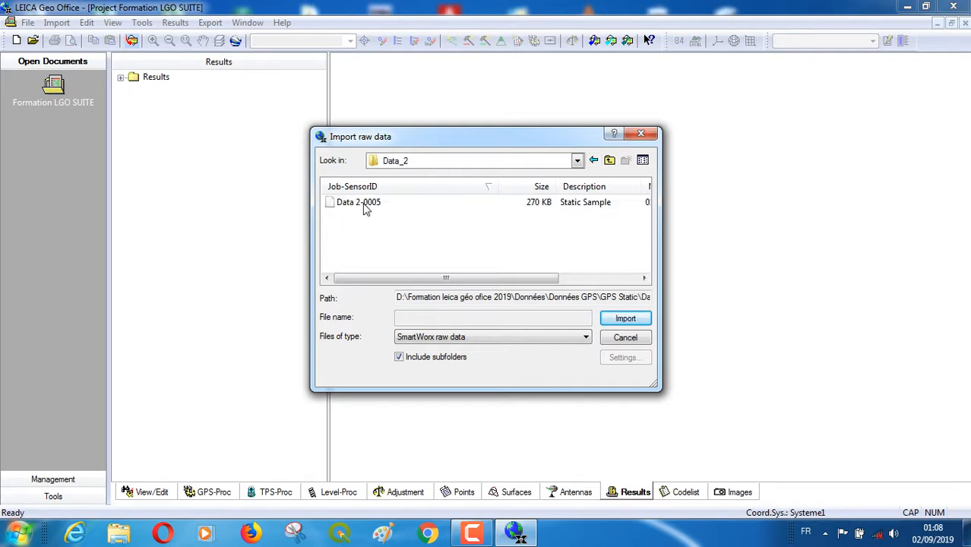
left_click(593, 160)
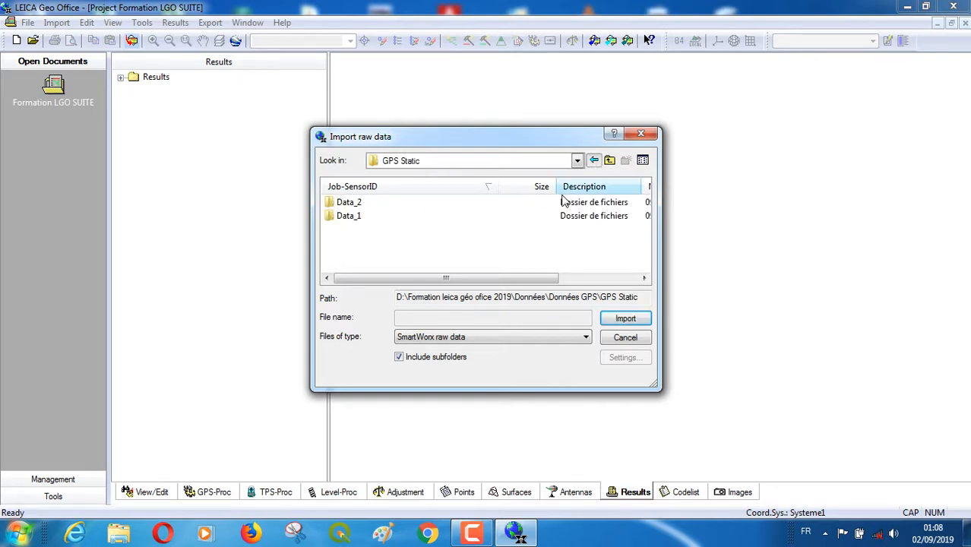
Step: Import the raw data from both the Data_2 and Data_1 folders and assign it to the Formation LGO SUITE project
left_click(364, 204)
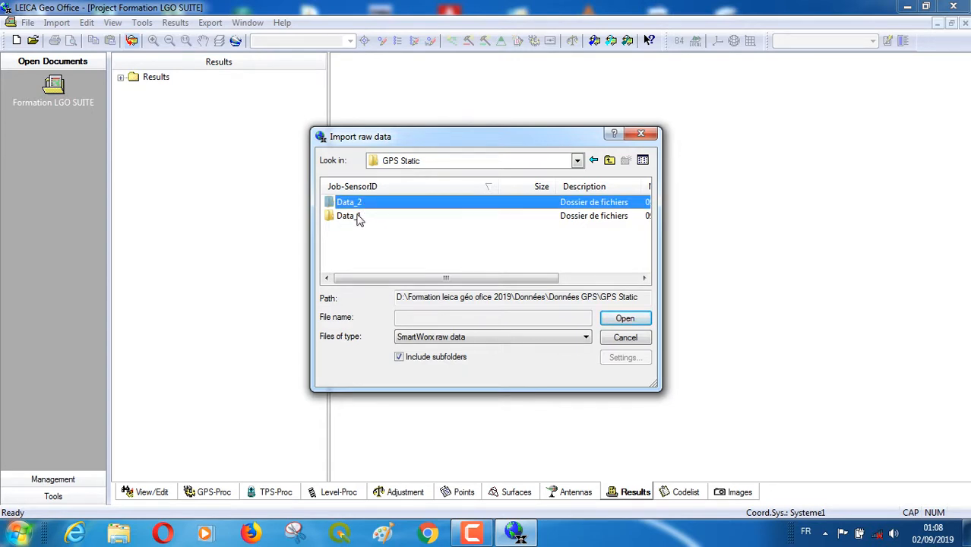
left_click(366, 220, "shift")
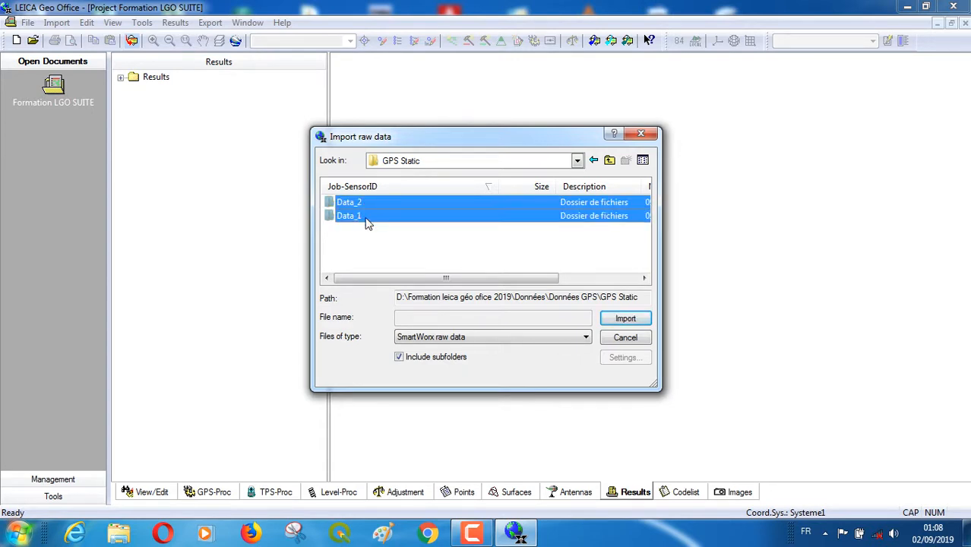
left_click(627, 319)
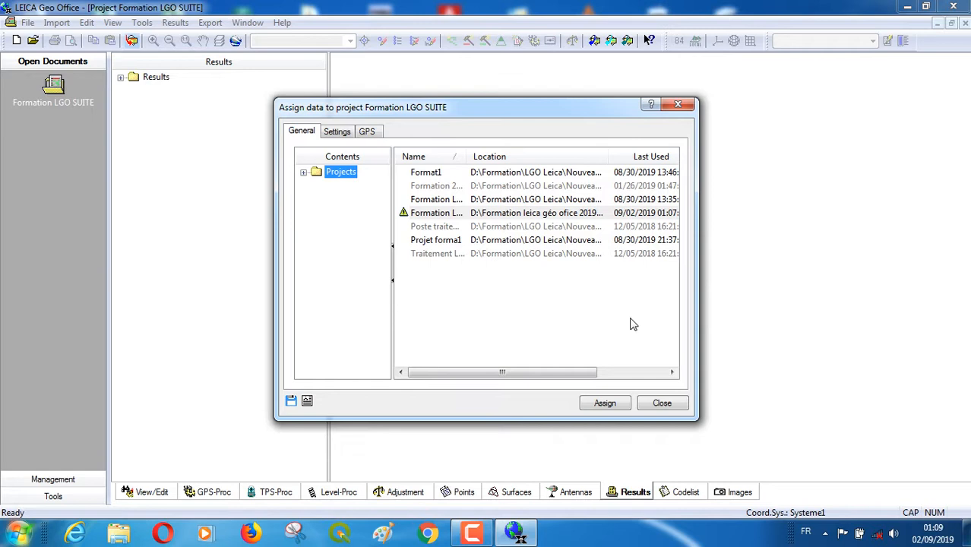
left_click(605, 403)
left_click(686, 107)
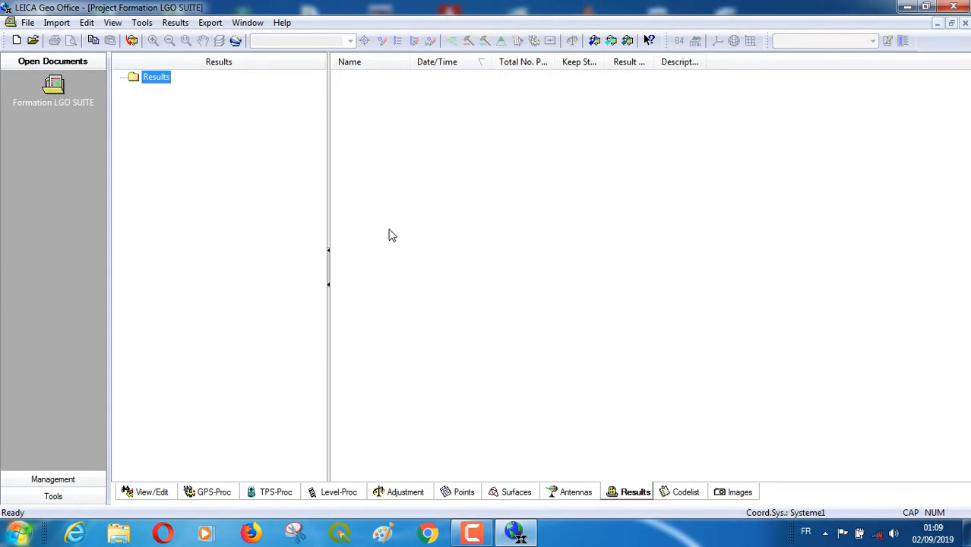
Step: Review the imported data in the project's GPS processing, surfaces, points, codelist, results and antennas views
left_click(212, 494)
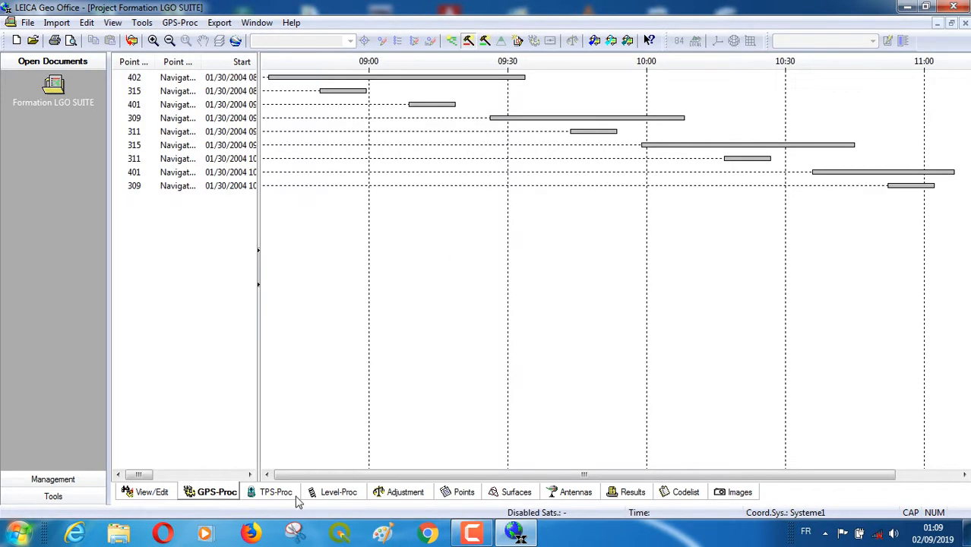
left_click(513, 492)
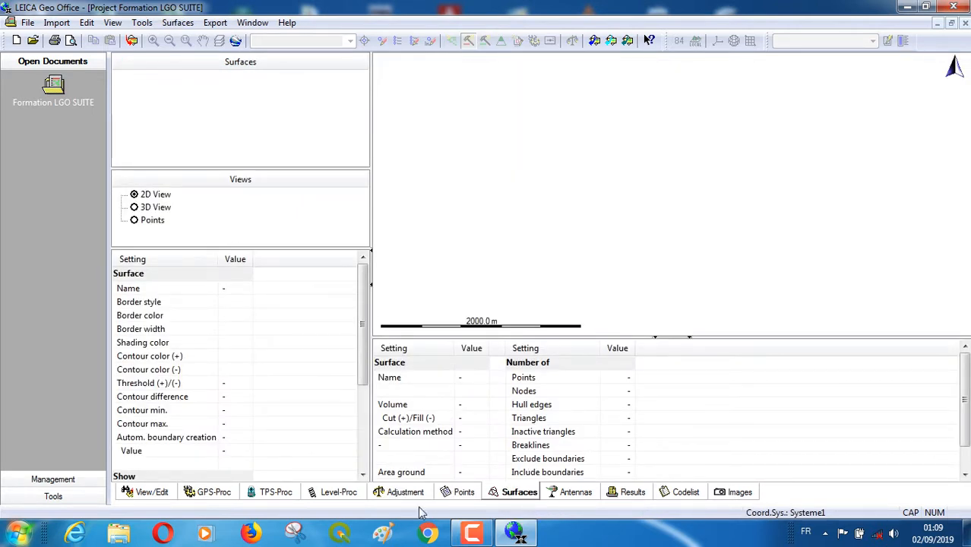
left_click(465, 493)
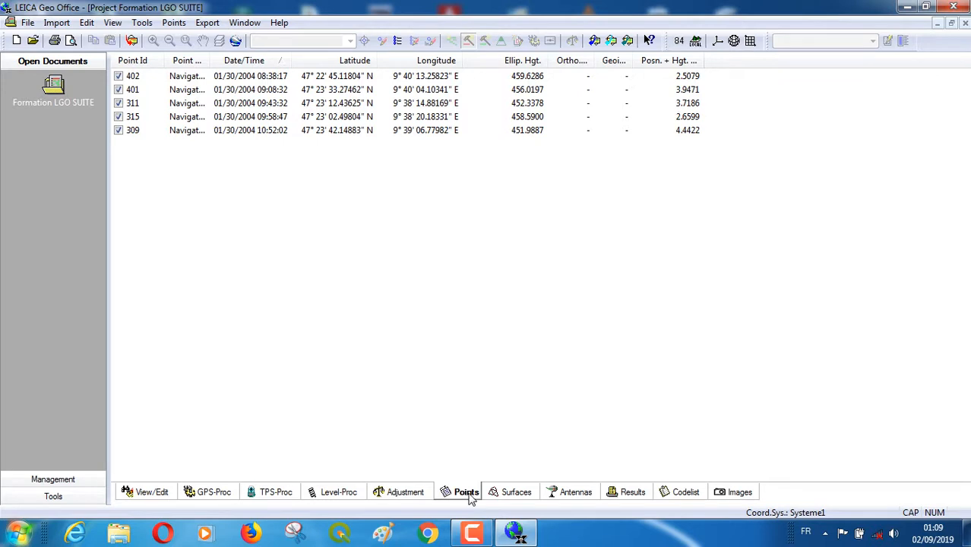
left_click(684, 494)
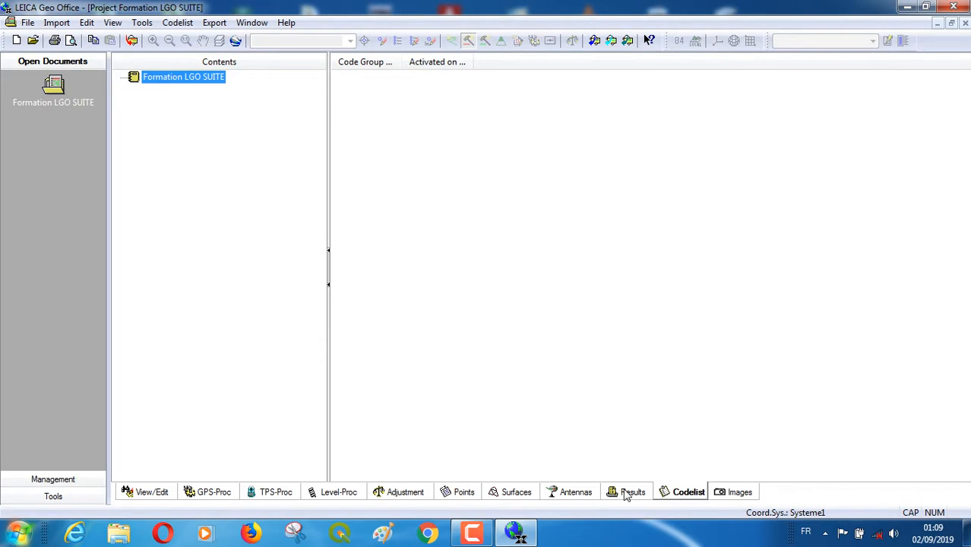
left_click(627, 494)
left_click(579, 494)
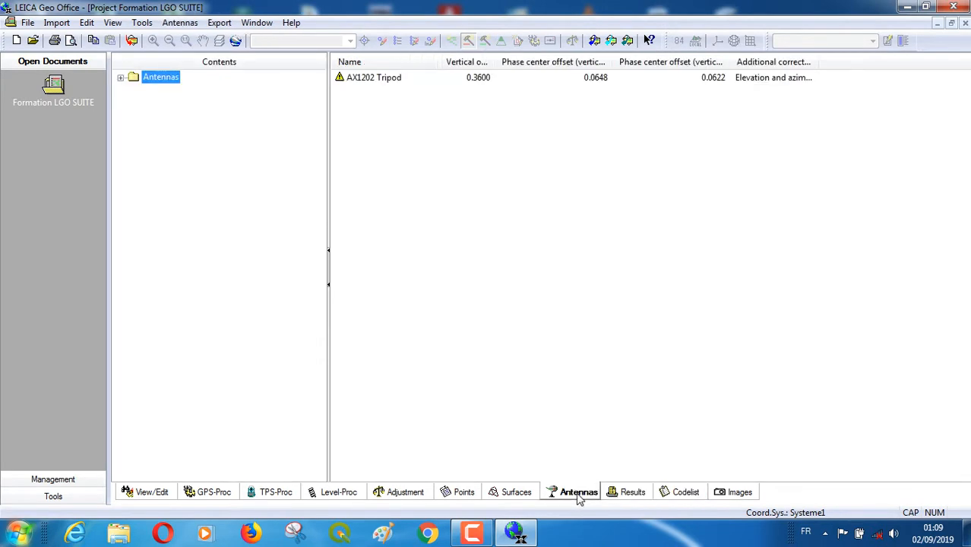
left_click(519, 493)
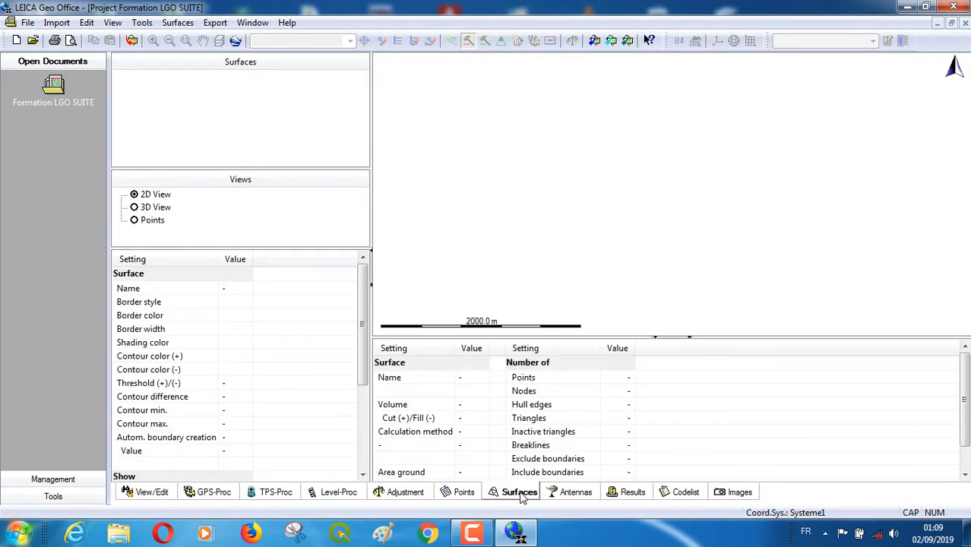
Step: Review the project's points list, the level and TPS processing views, and the plotted points in View/Edit
left_click(461, 497)
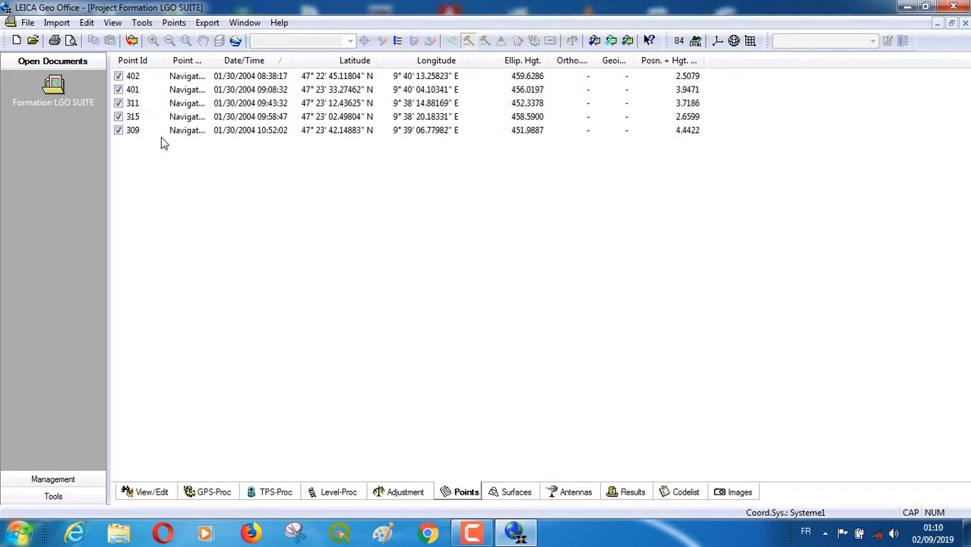
left_click(352, 494)
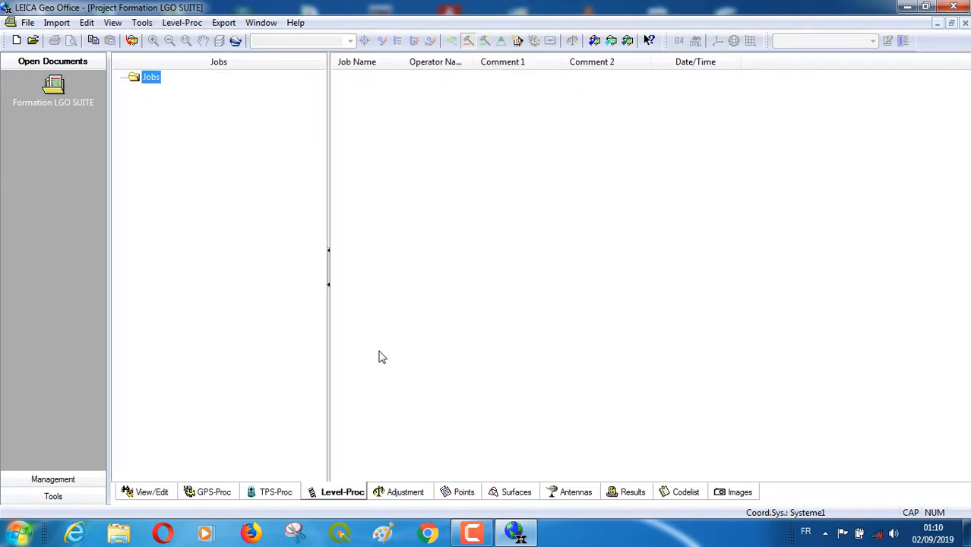
left_click(288, 491)
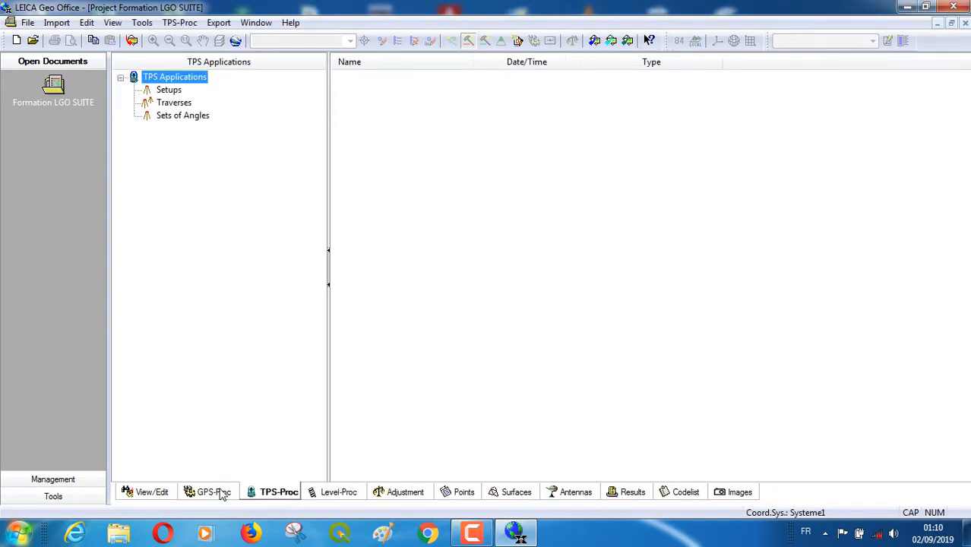
left_click(157, 488)
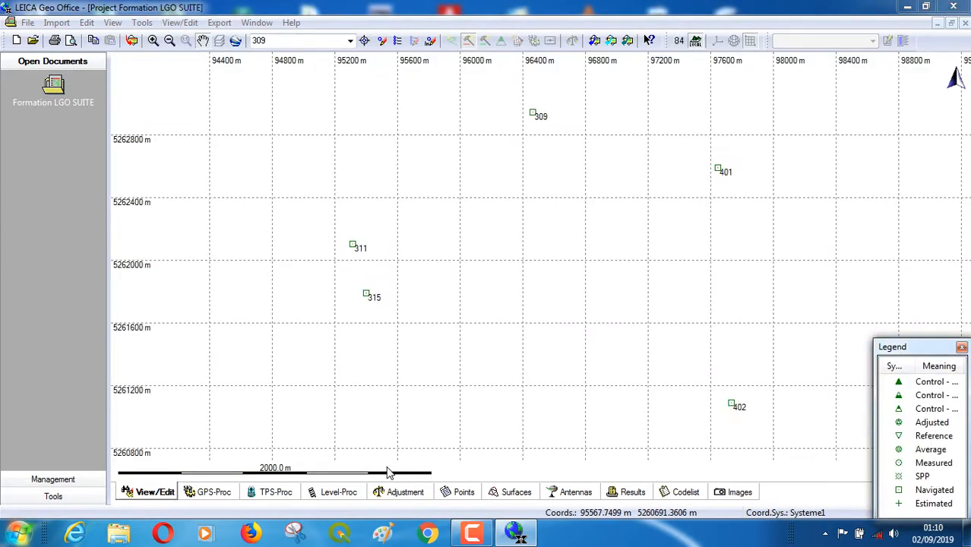
Step: Turn on Show Point Id and Show Duration in the graphical settings of the GPS processing view
left_click(215, 498)
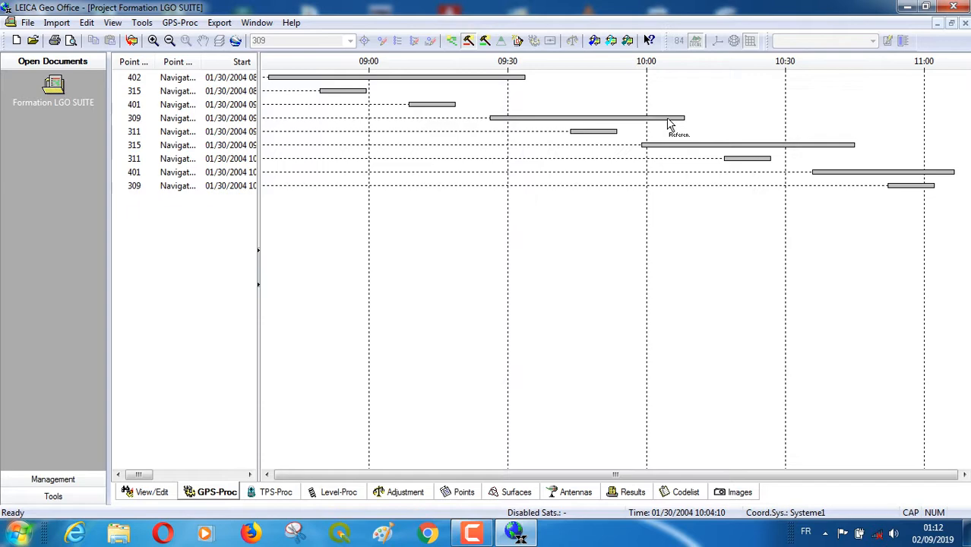
left_click(113, 24)
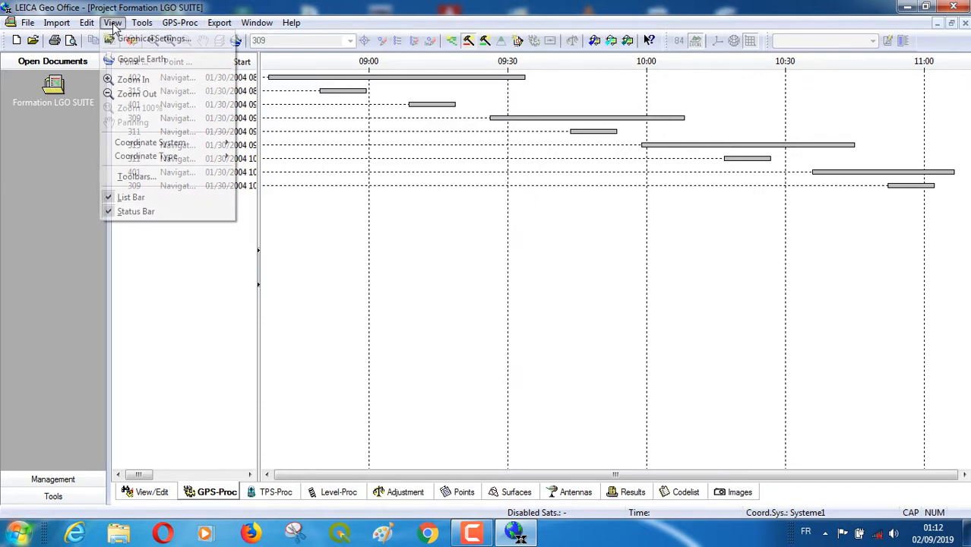
left_click(113, 23)
left_click(113, 23)
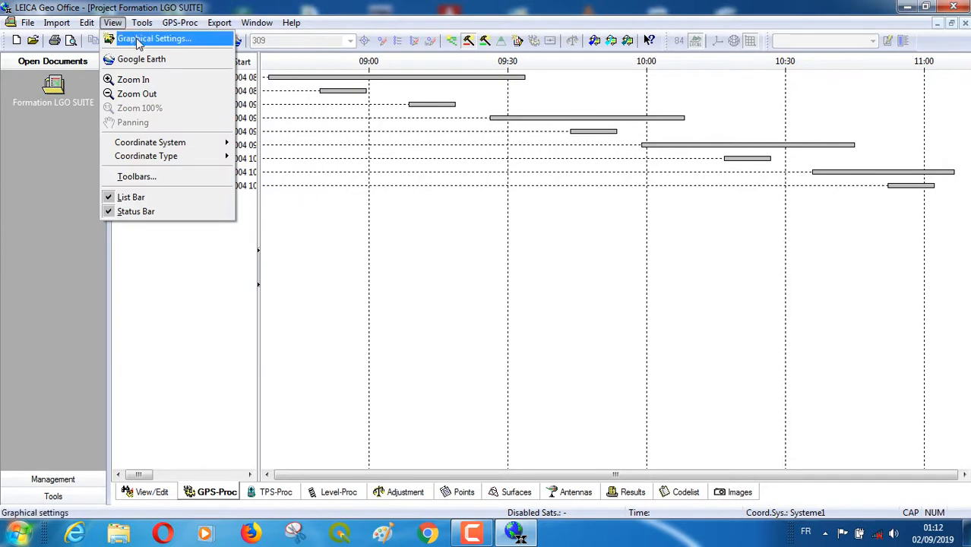
left_click(144, 39)
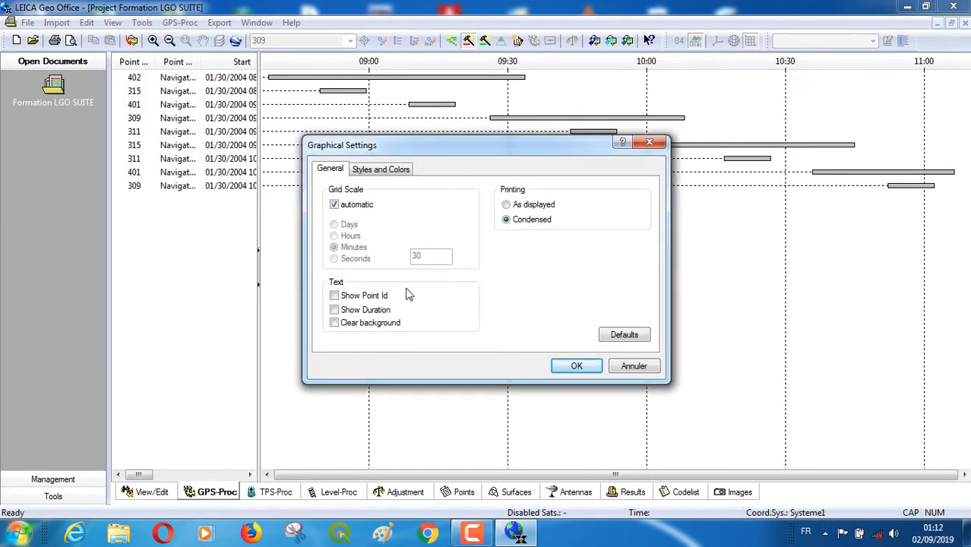
left_click(334, 295)
left_click(334, 310)
left_click(577, 367)
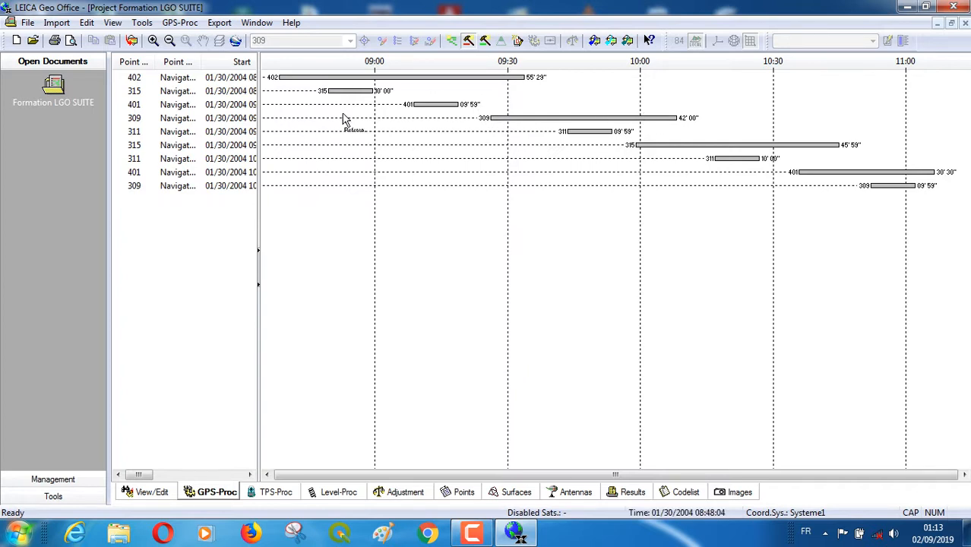
Step: Examine the available interval commands and the antenna and annotation properties of point 402's observation interval, leaving them as they are
right_click(449, 82)
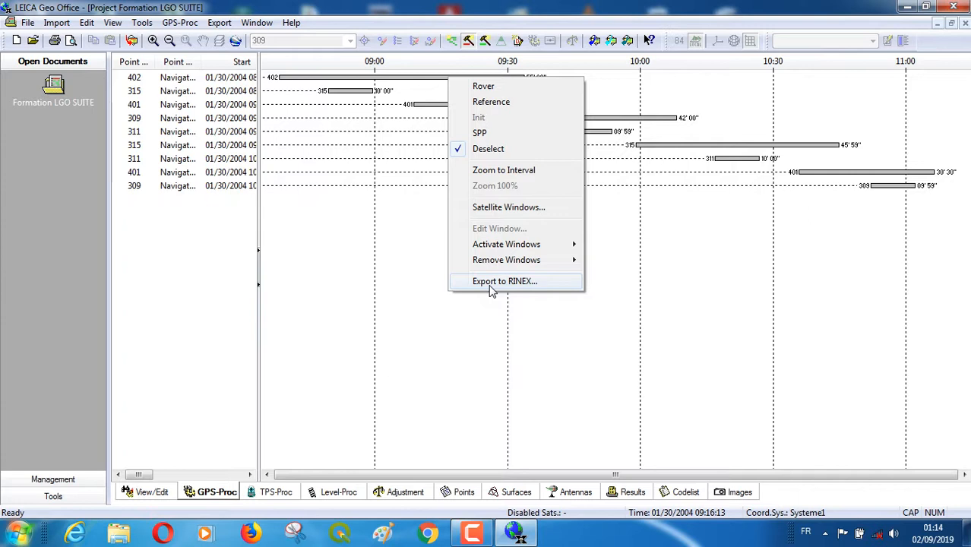
left_click(494, 326)
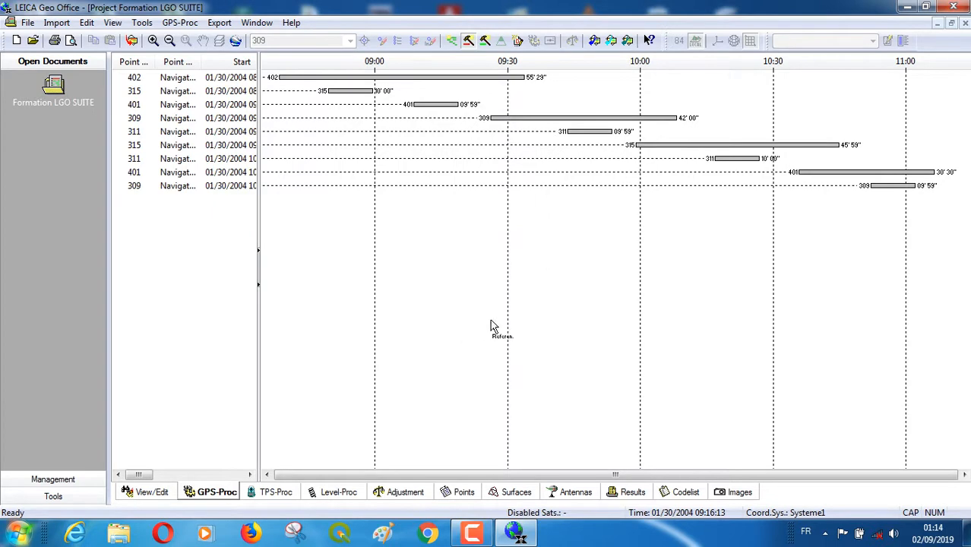
right_click(177, 77)
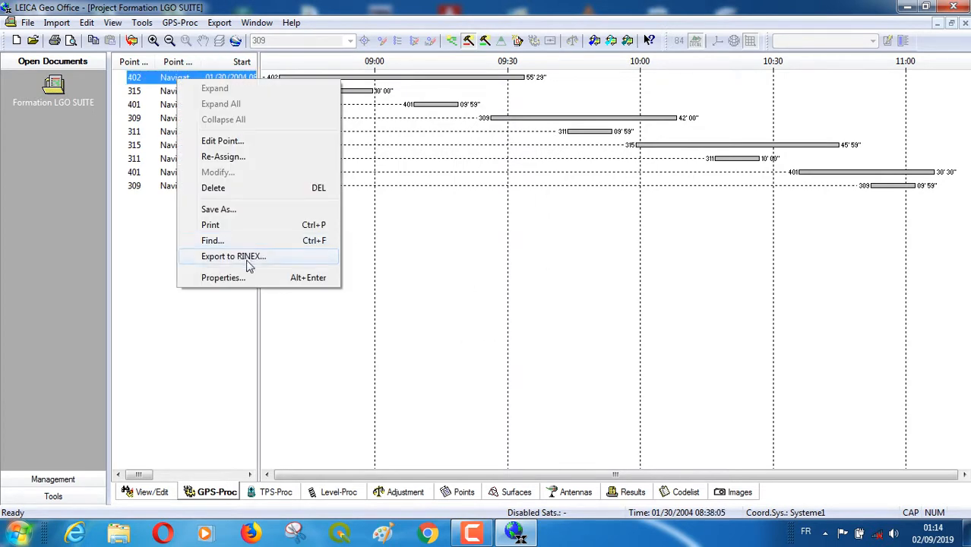
left_click(234, 278)
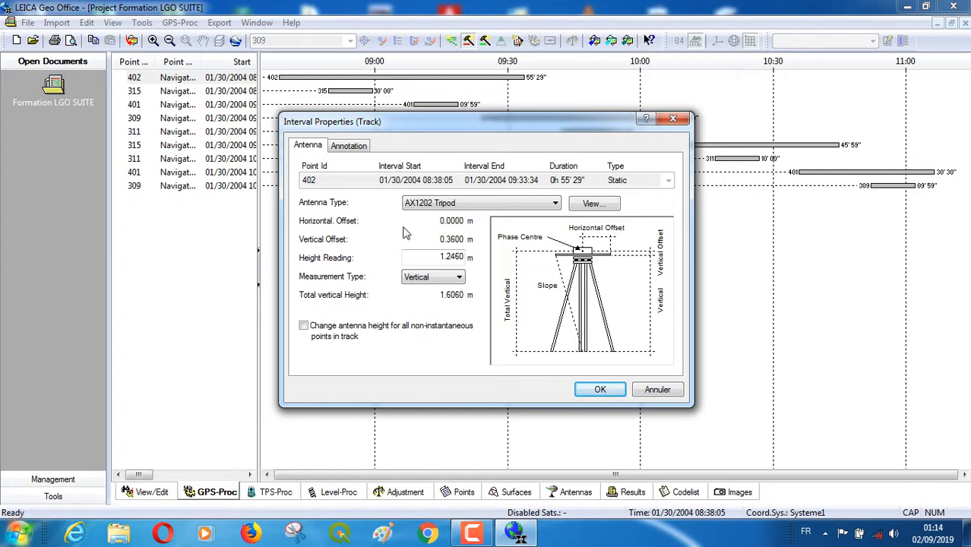
left_click(354, 149)
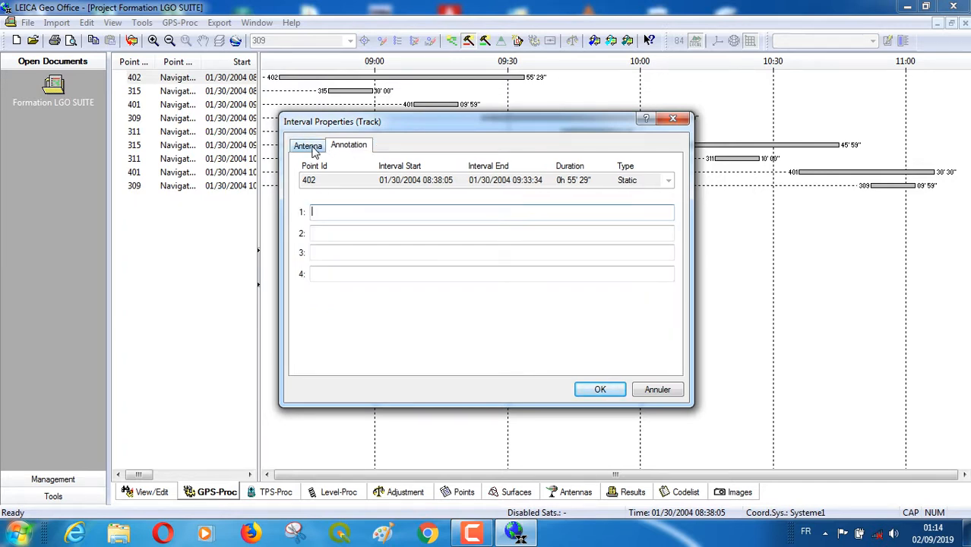
left_click(315, 151)
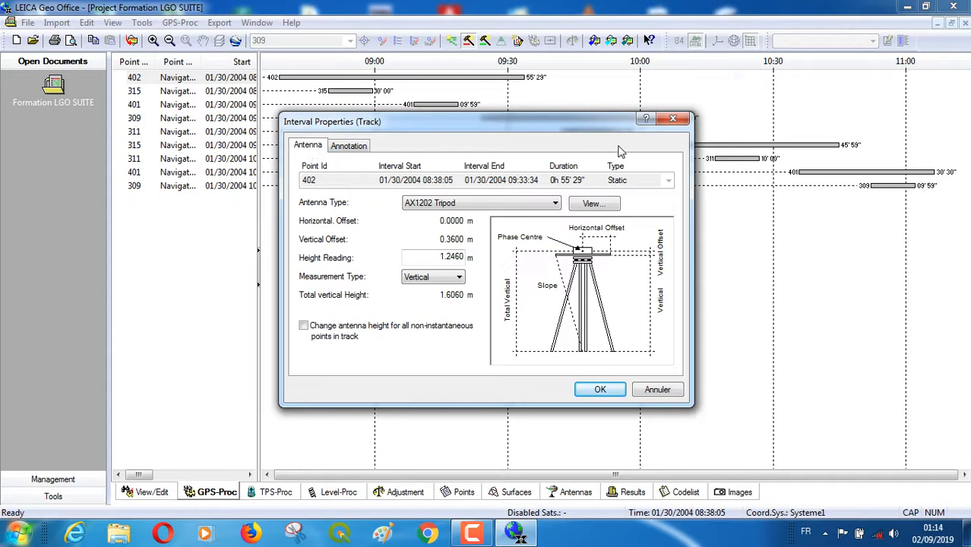
left_click(673, 119)
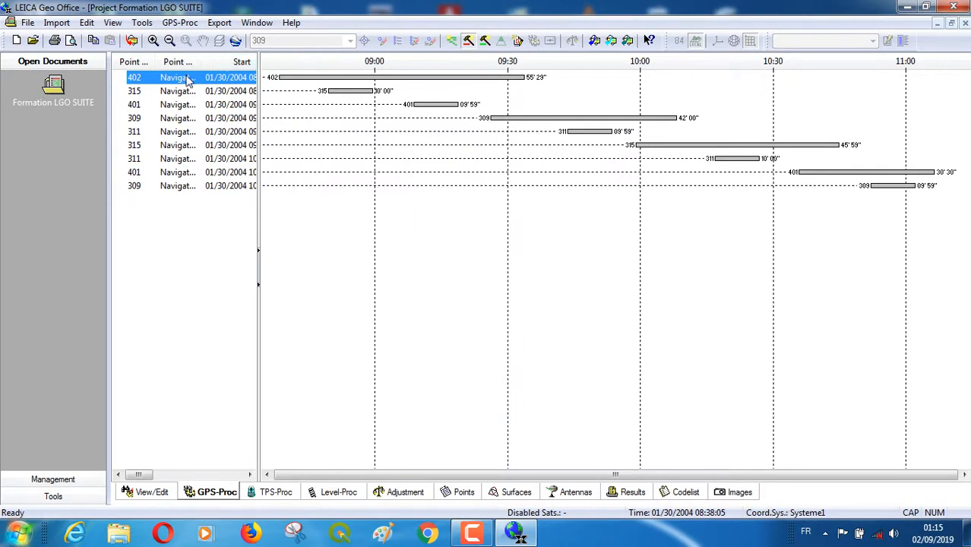
Step: Edit point 402 and set its point class to Control
right_click(189, 79)
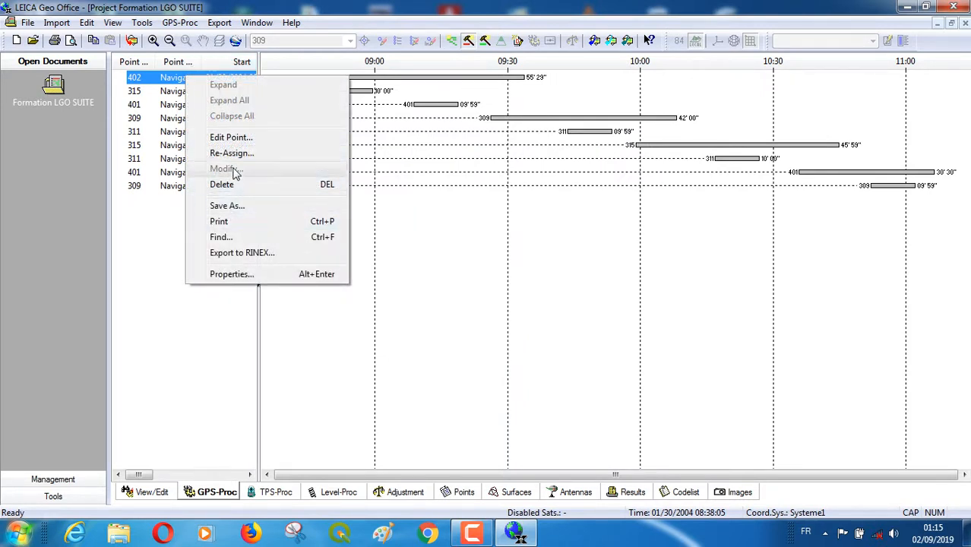
left_click(236, 138)
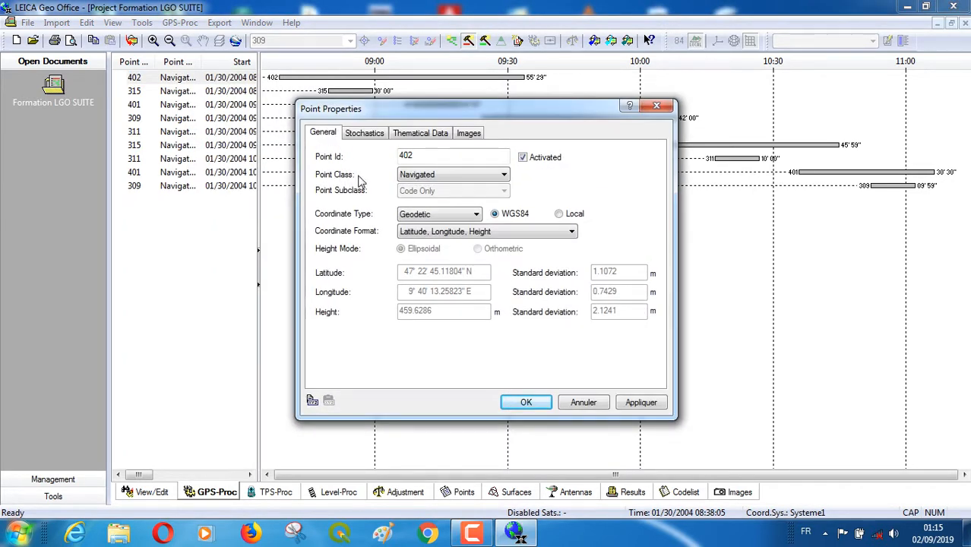
left_click(503, 175)
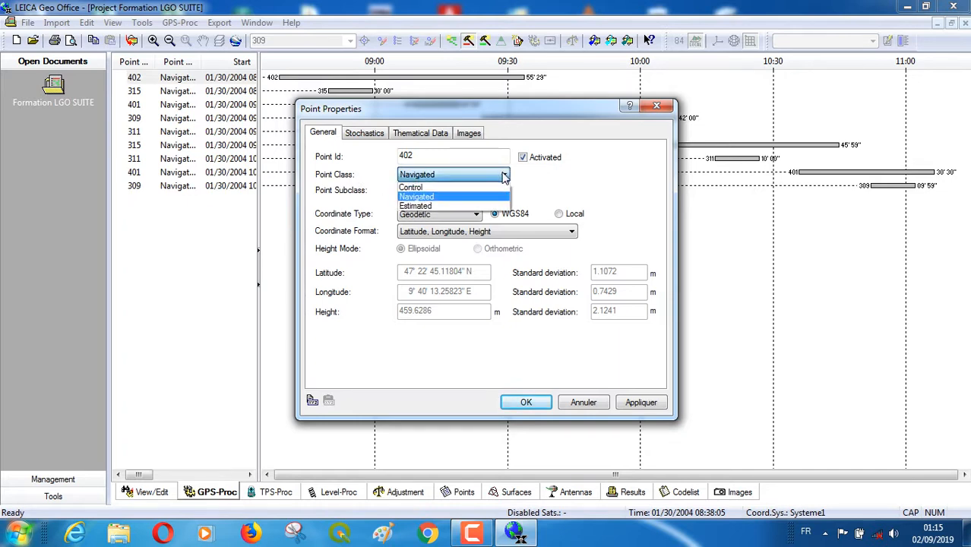
left_click(449, 188)
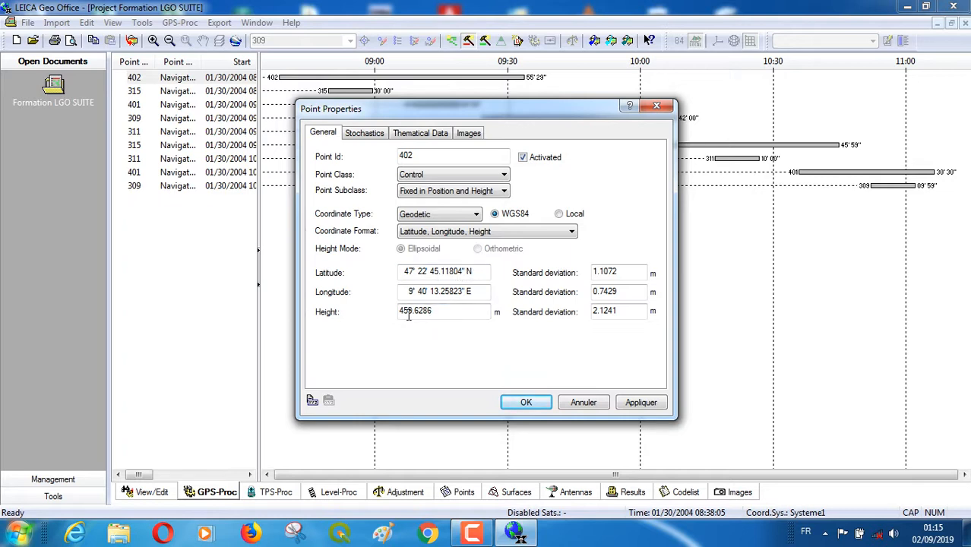
Step: Try point 402's coordinate format options, the Cartesian type and the Local system, and return to Geodetic WGS84 coordinates
left_click(573, 233)
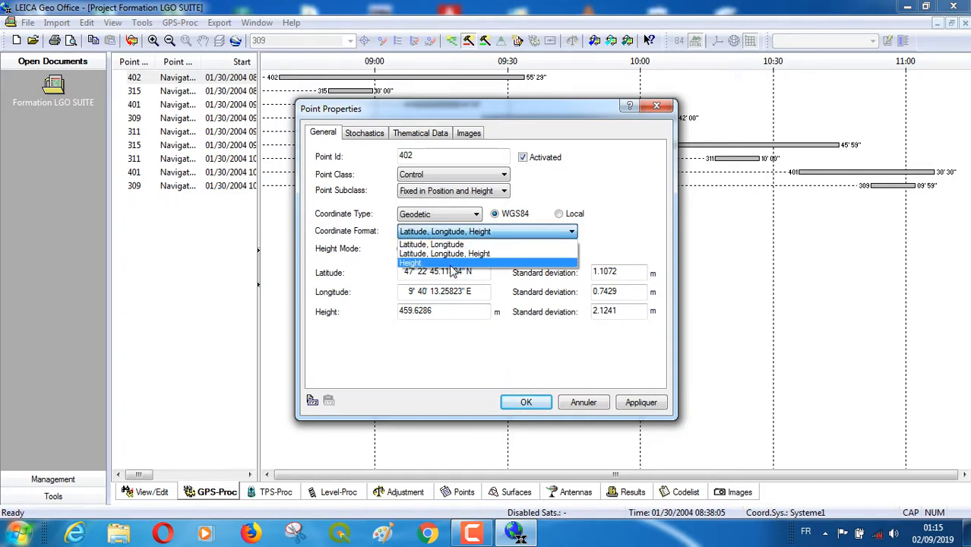
left_click(601, 245)
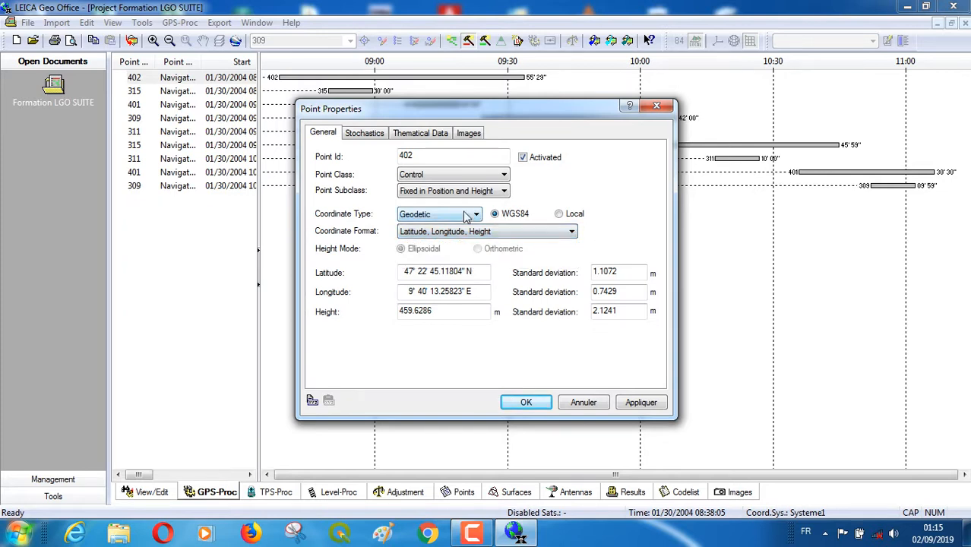
left_click(478, 215)
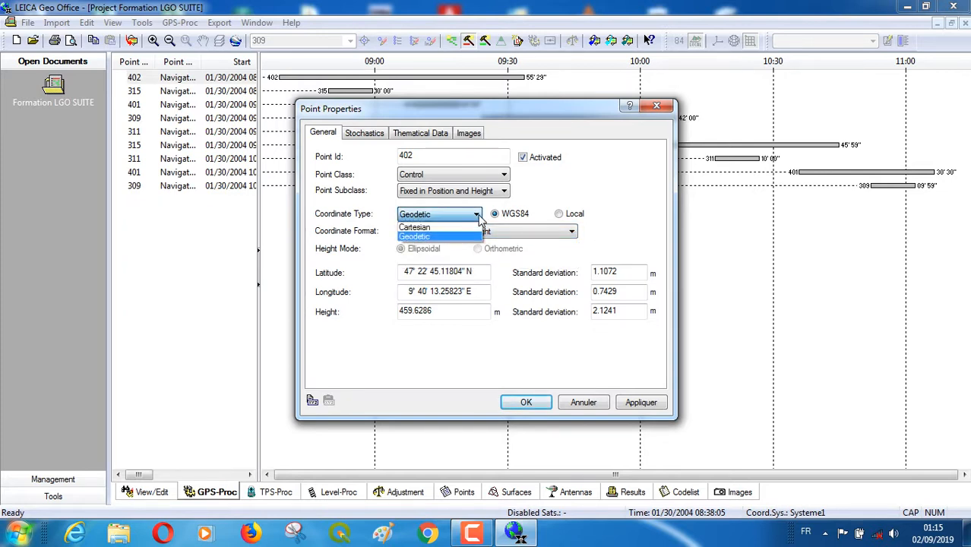
left_click(444, 228)
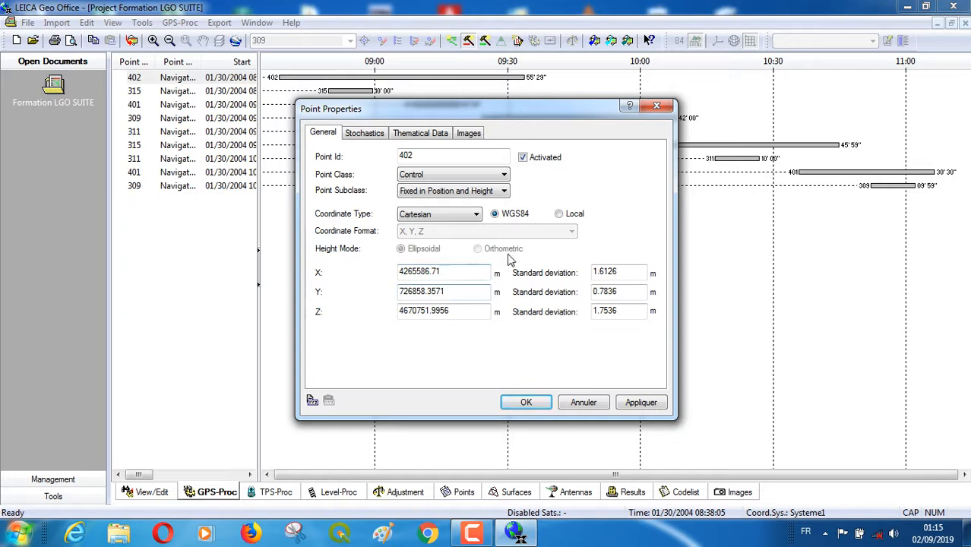
left_click(559, 215)
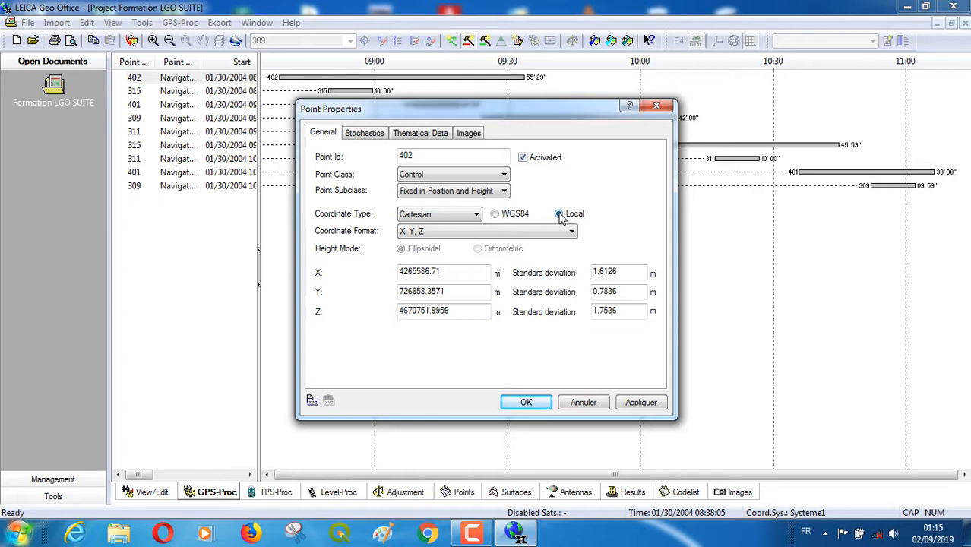
left_click(498, 216)
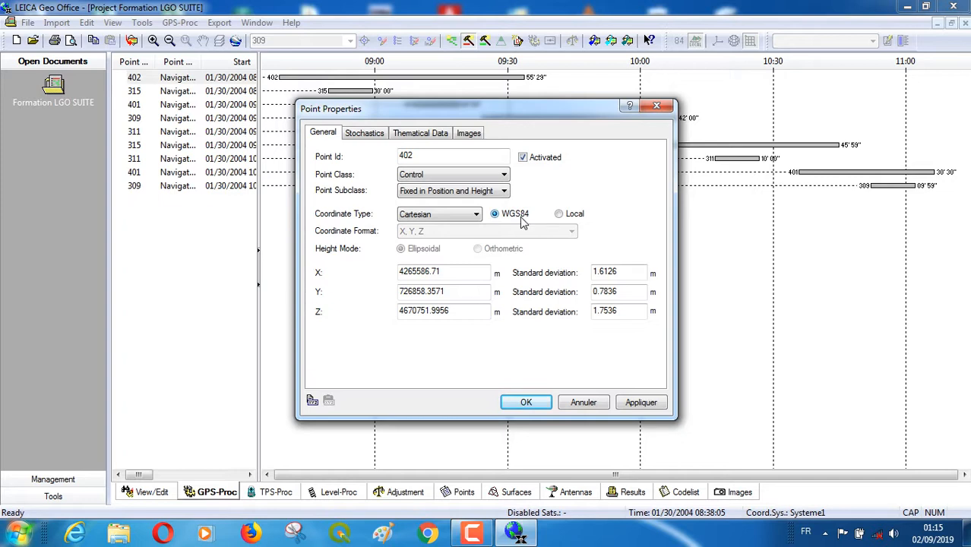
left_click(475, 215)
left_click(455, 231)
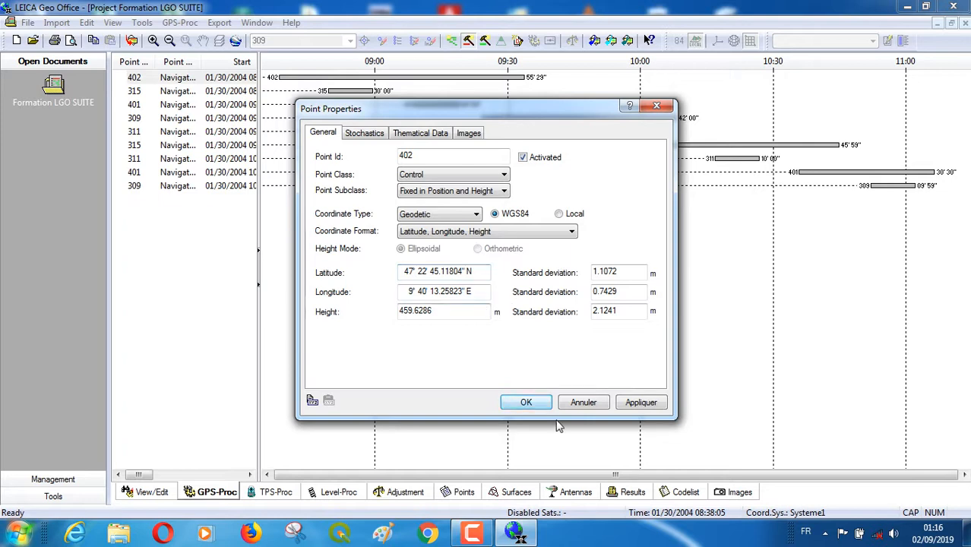
Step: Apply the edited properties of point 402 and close its properties
left_click(642, 404)
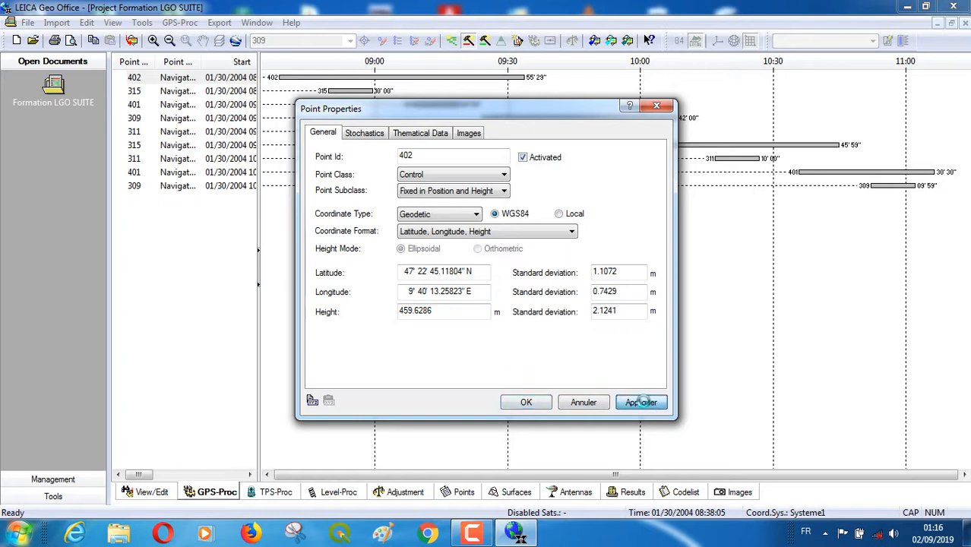
left_click(537, 404)
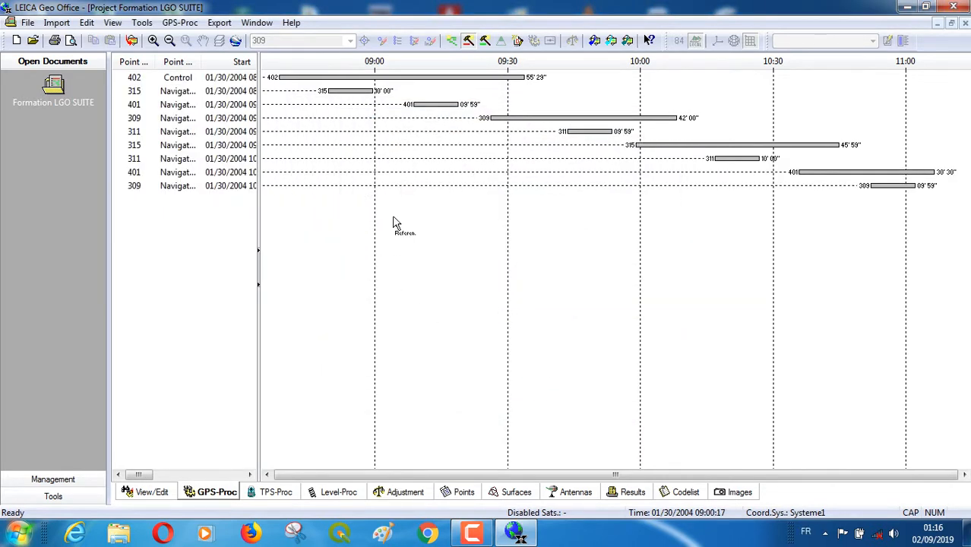
Step: Assign the 402 interval as reference and the first 315, 401 and 309 intervals as rovers for GPS processing
left_click(468, 41)
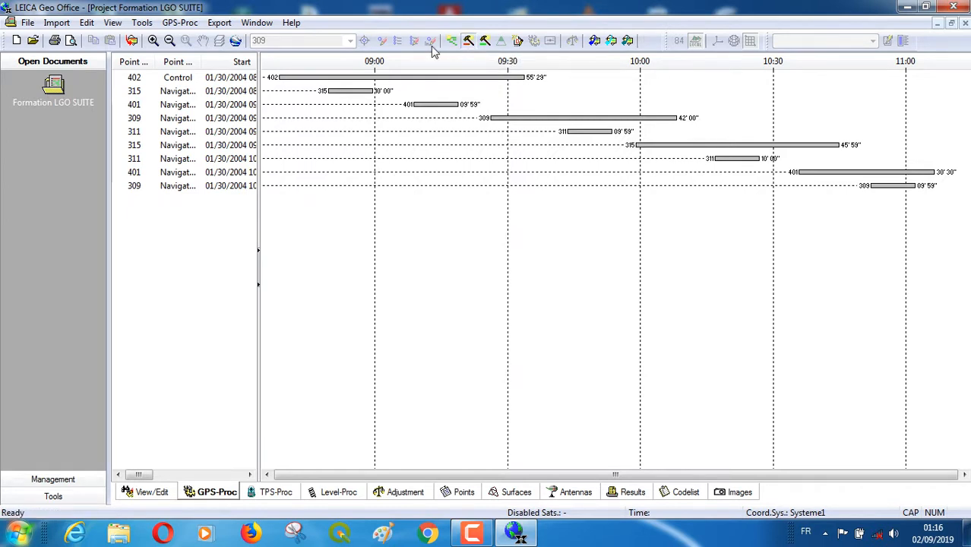
left_click(338, 78)
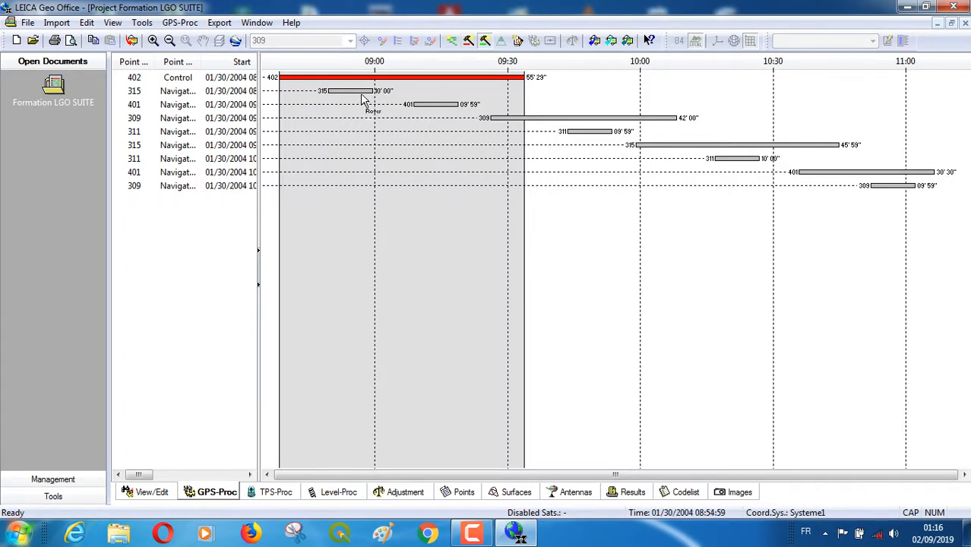
left_click(363, 93)
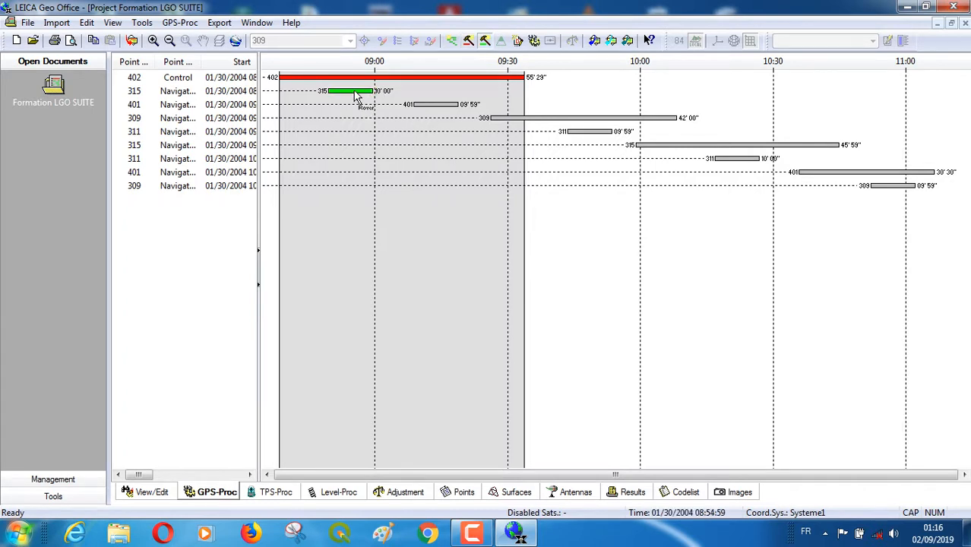
left_click(440, 105)
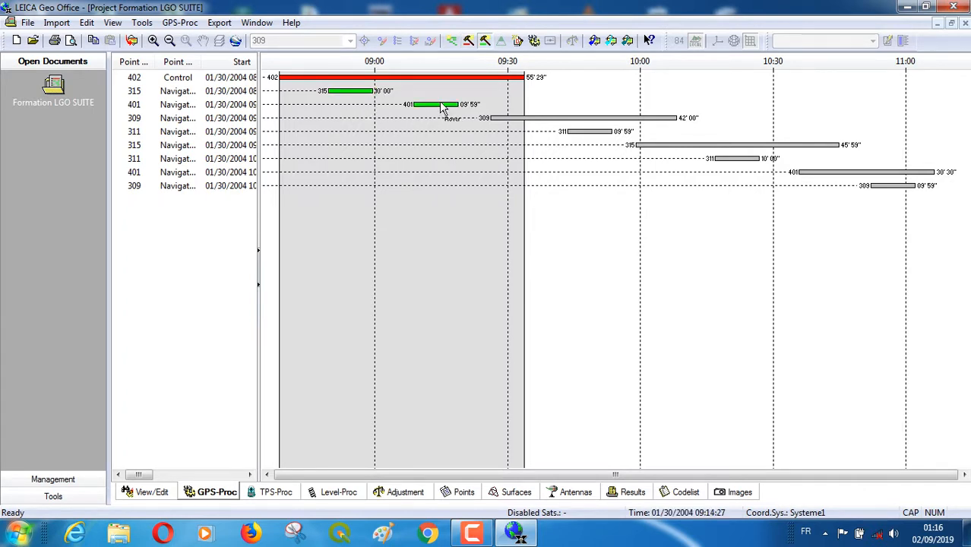
left_click(513, 120)
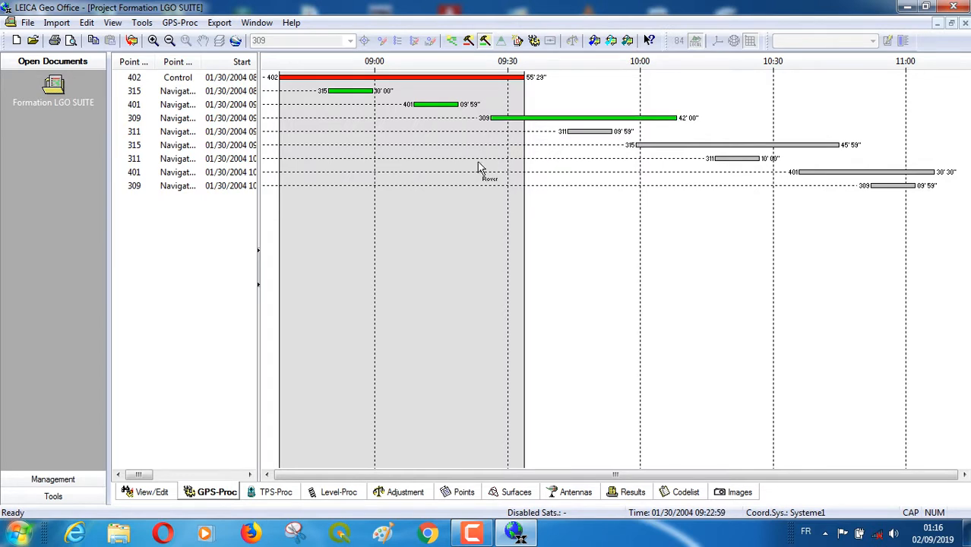
left_click(483, 42)
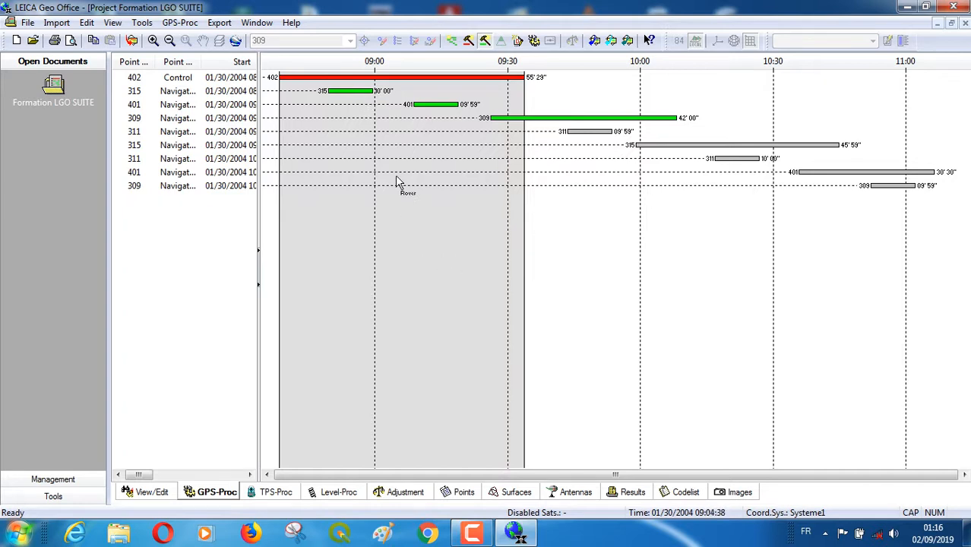
Step: Exclude satellite G04's whole observation span from the 402 reference interval using an exclude window
right_click(355, 82)
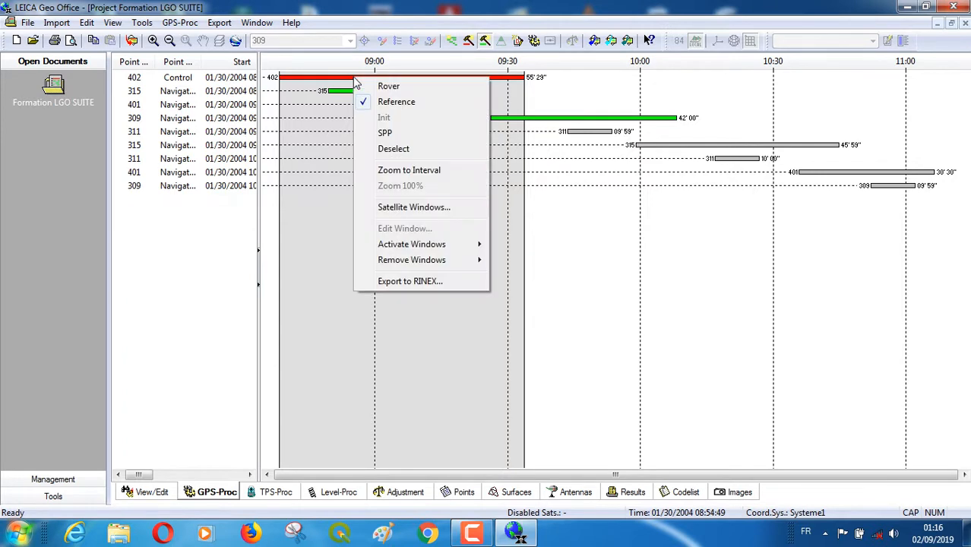
left_click(420, 209)
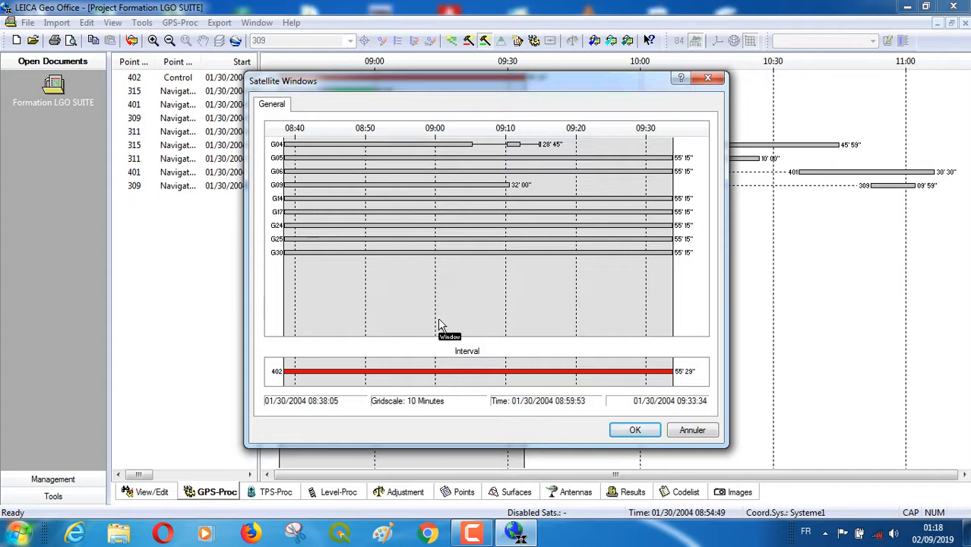
right_click(456, 300)
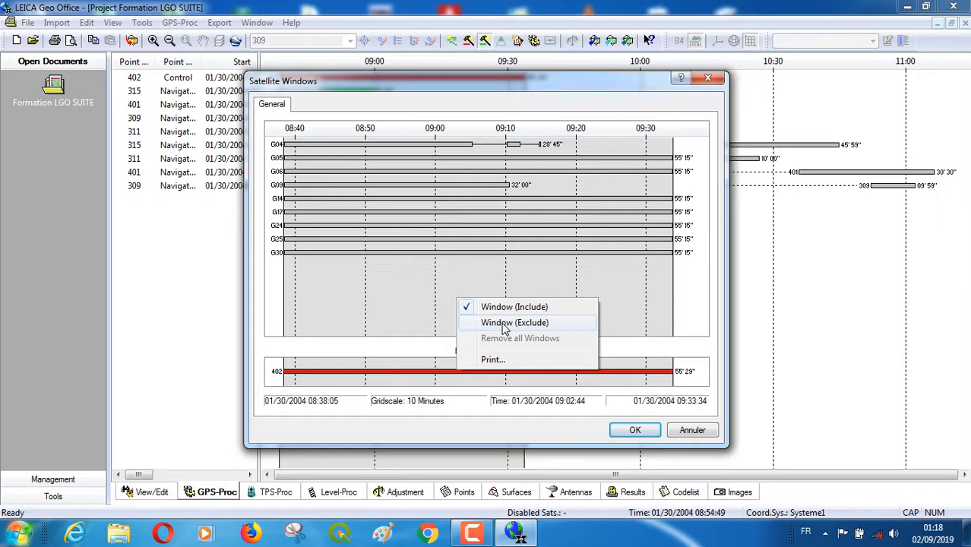
left_click(503, 324)
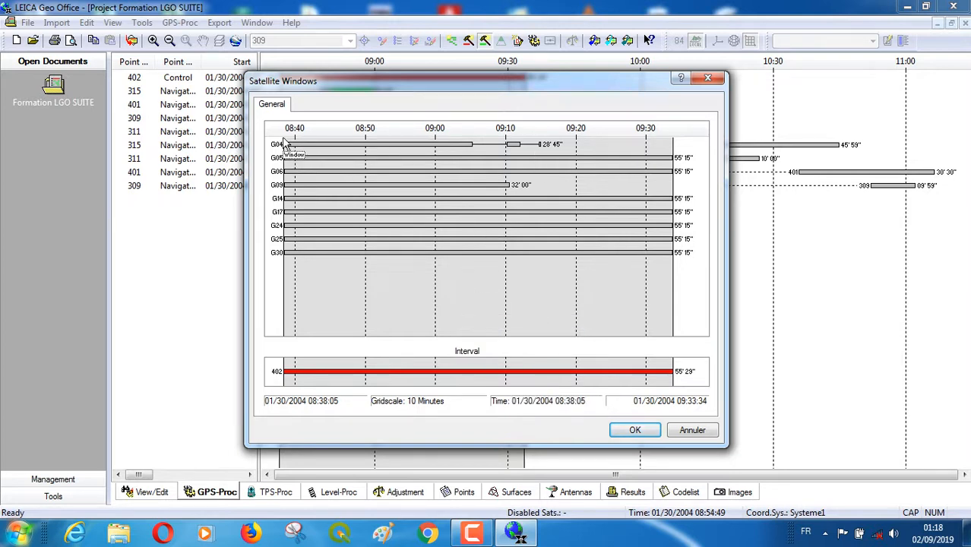
left_click_drag(287, 146, 553, 155)
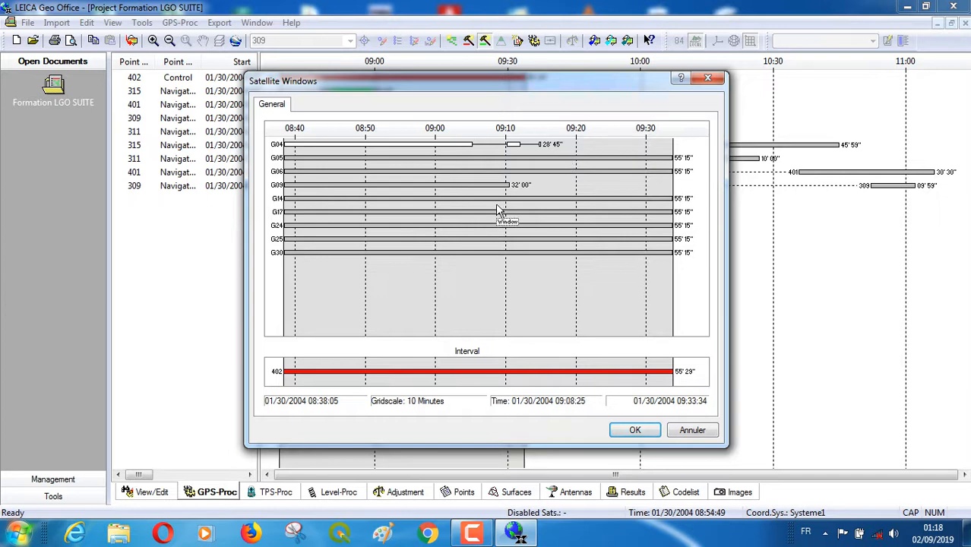
left_click(638, 431)
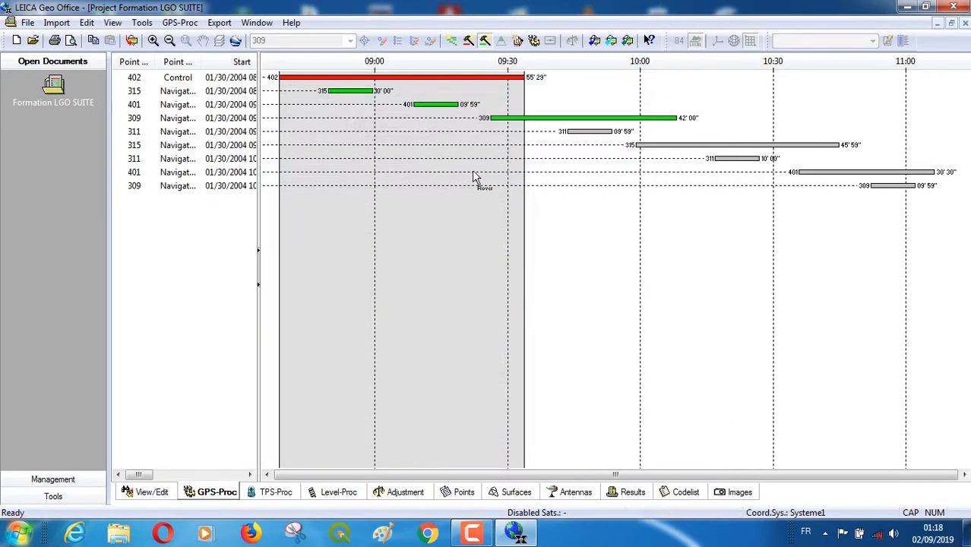
Step: Review the satellite windows of the first 315 rover interval and close them without adding any exclusion
right_click(360, 92)
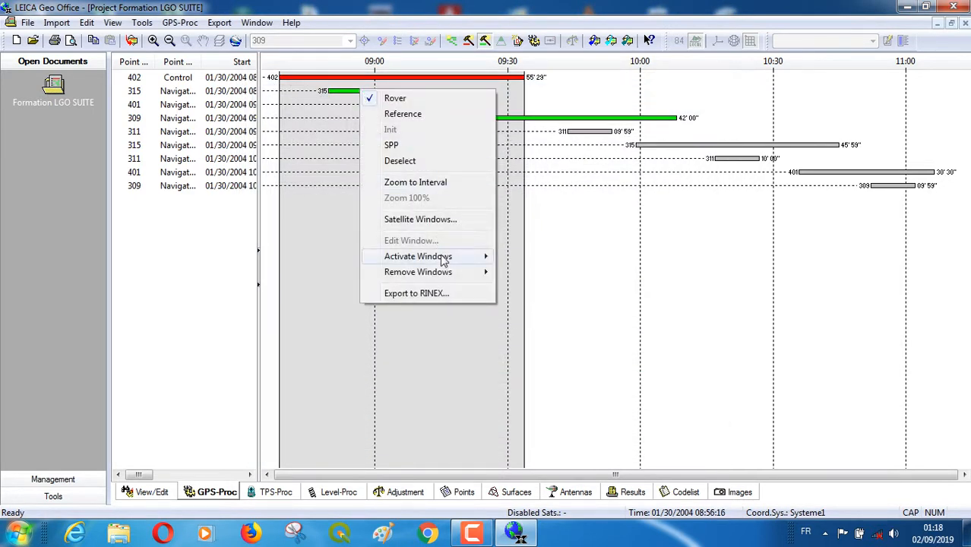
left_click(439, 222)
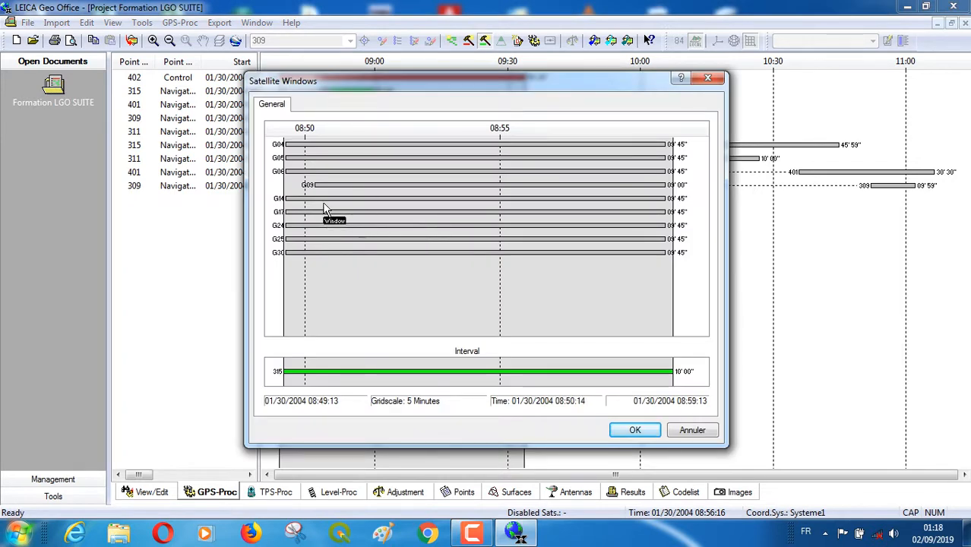
left_click(637, 431)
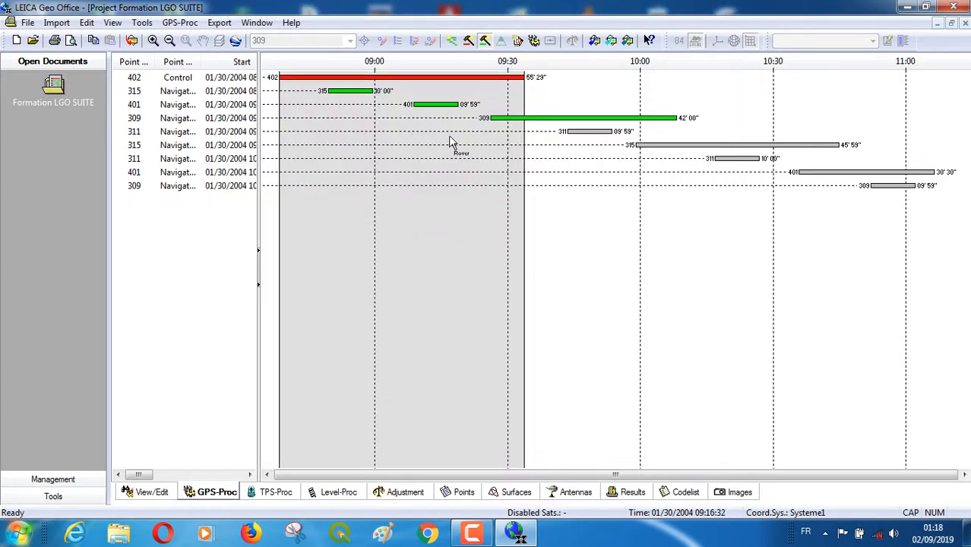
Step: Exclude satellite G09's whole observation span from the first 401 rover interval using an exclude window
right_click(449, 107)
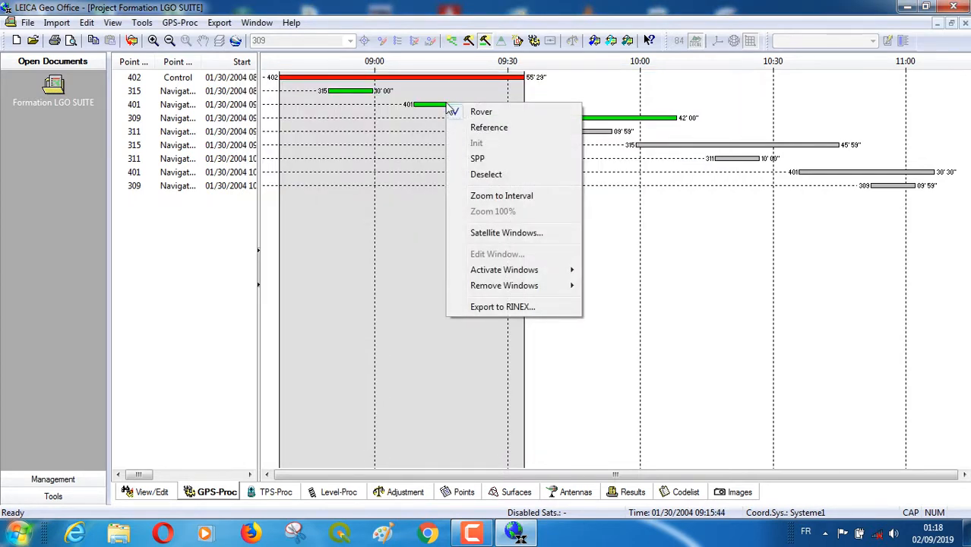
left_click(506, 234)
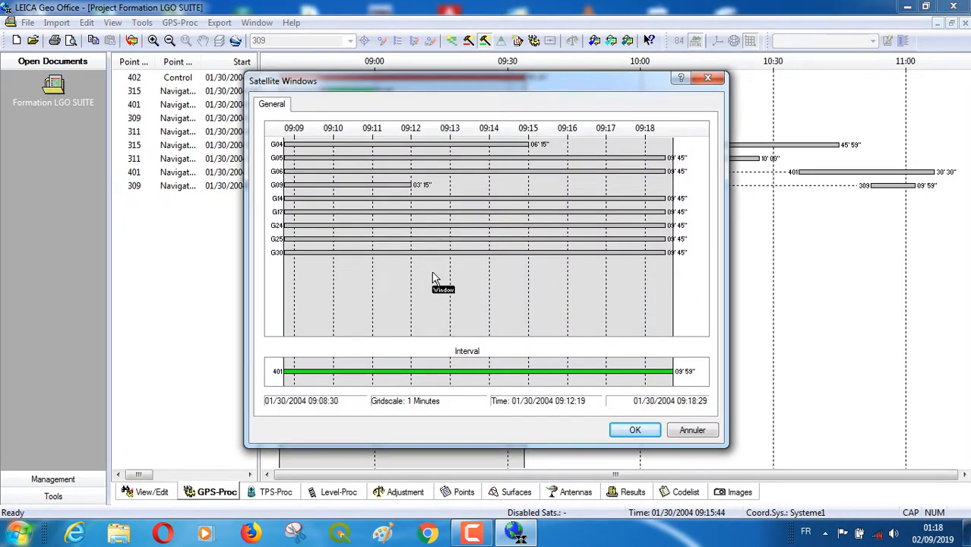
right_click(433, 279)
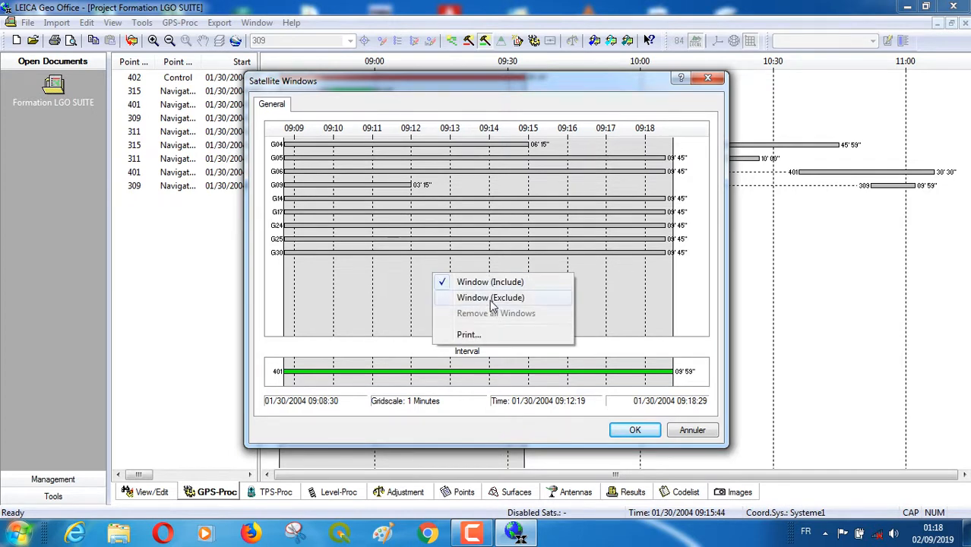
left_click(491, 298)
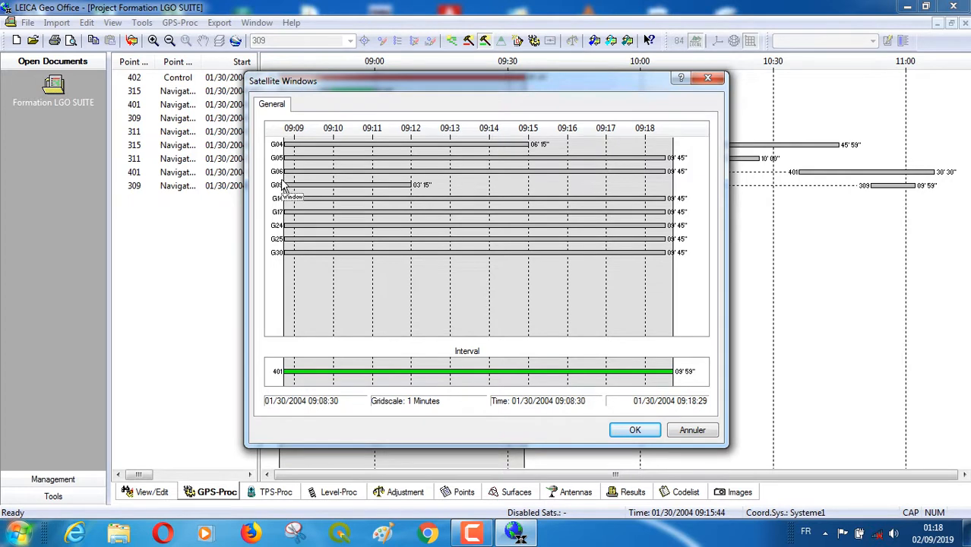
left_click_drag(281, 189, 449, 186)
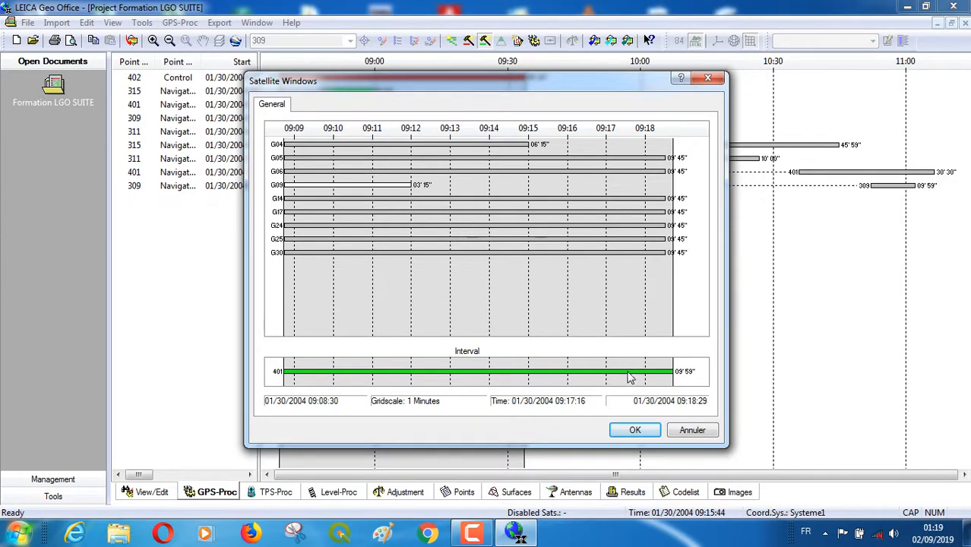
left_click(635, 432)
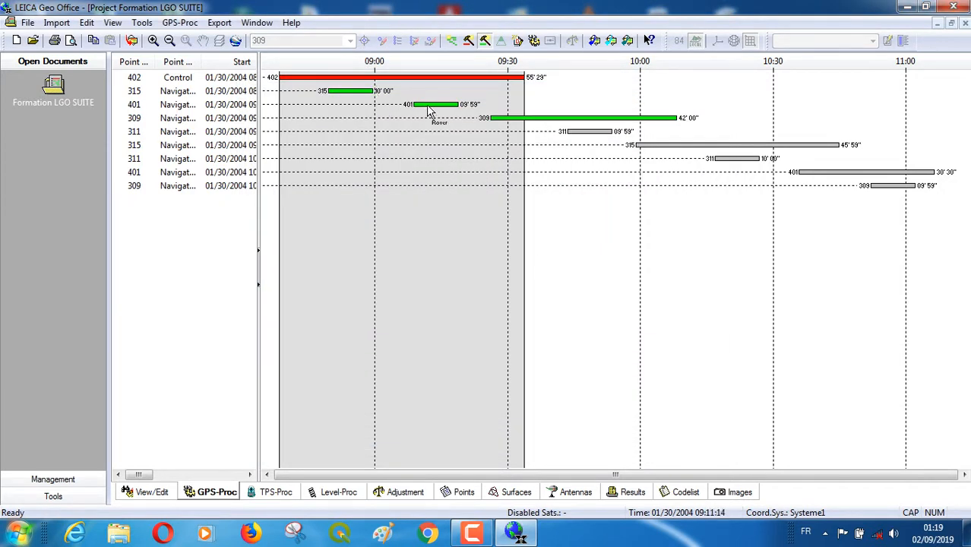
Step: Recheck the satellite windows of the first 315 and first 401 rover intervals
right_click(364, 93)
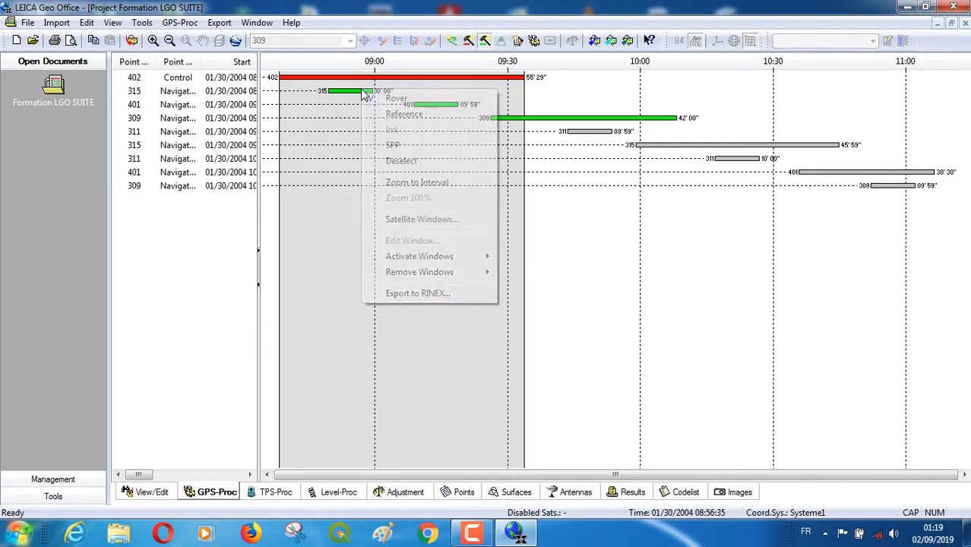
left_click(424, 219)
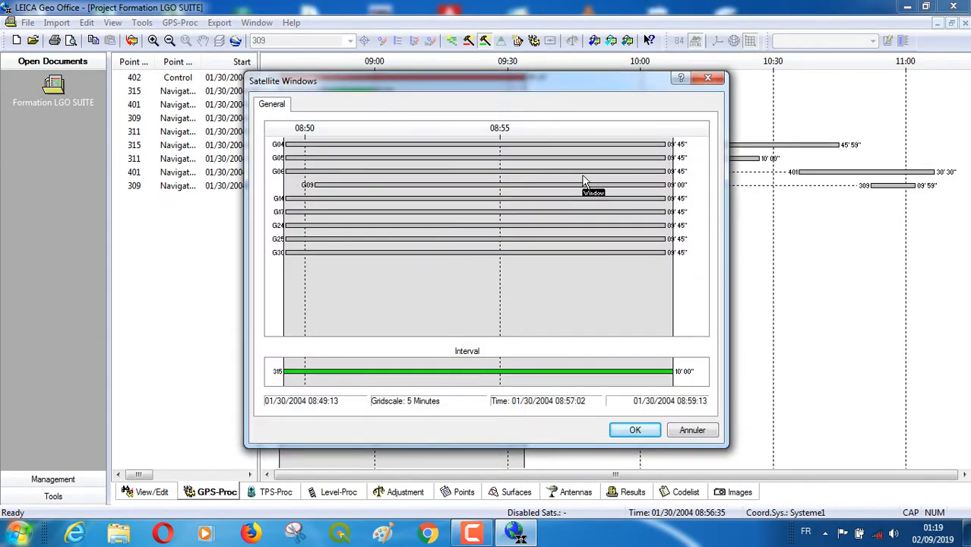
left_click(706, 82)
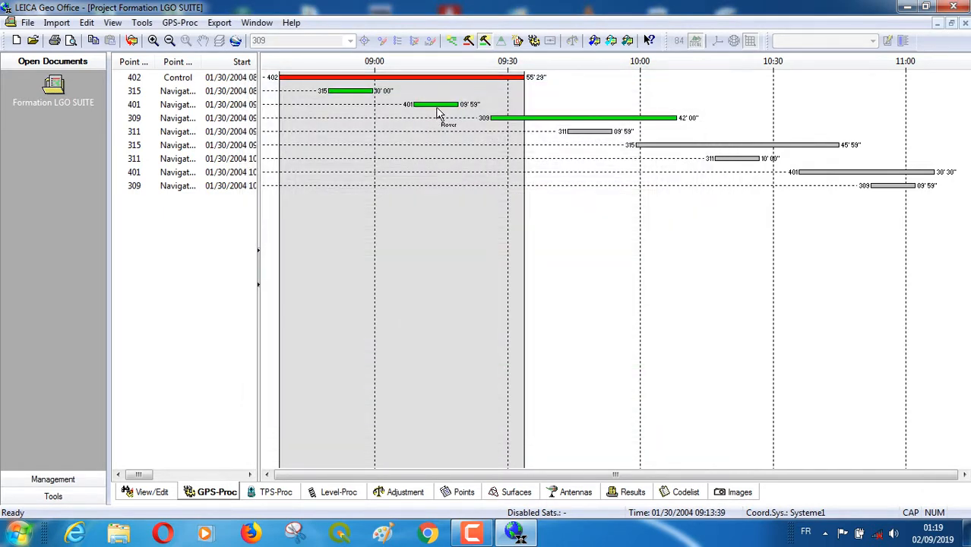
right_click(440, 103)
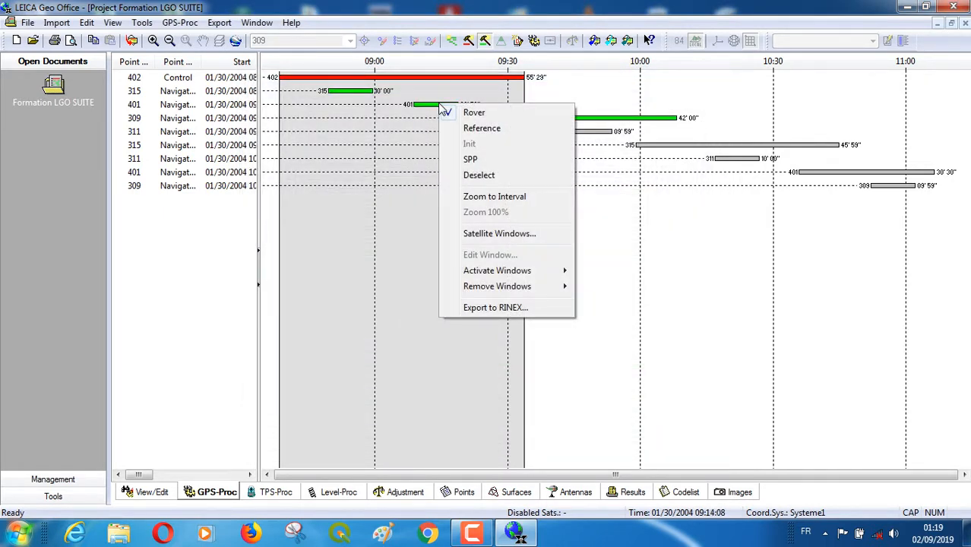
left_click(513, 235)
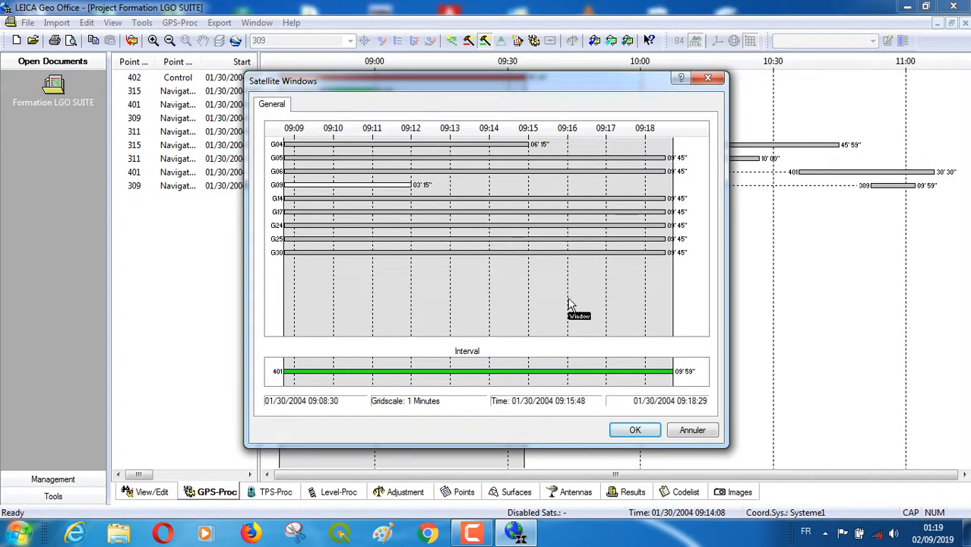
left_click(635, 430)
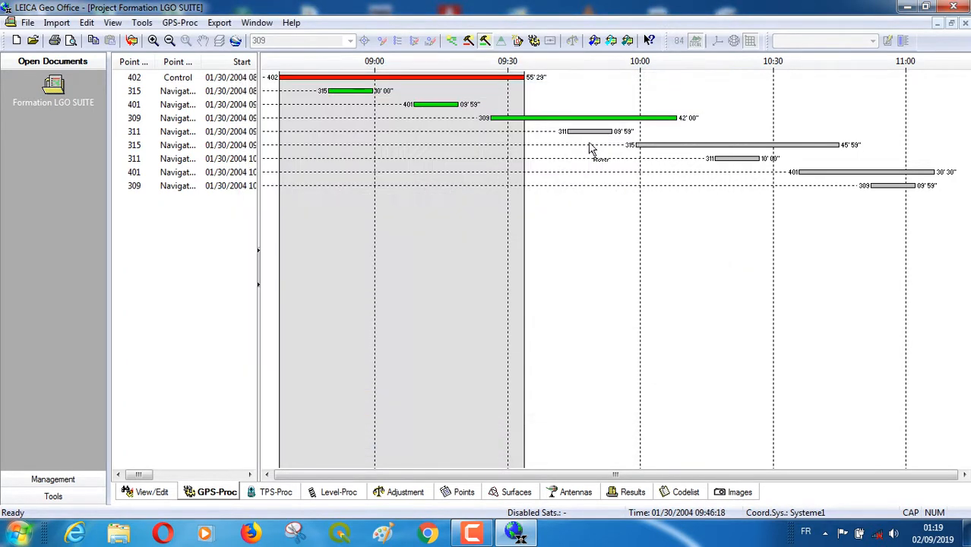
Step: Exclude satellite G21's whole observation span from the first 309 rover interval using an exclude window
right_click(501, 120)
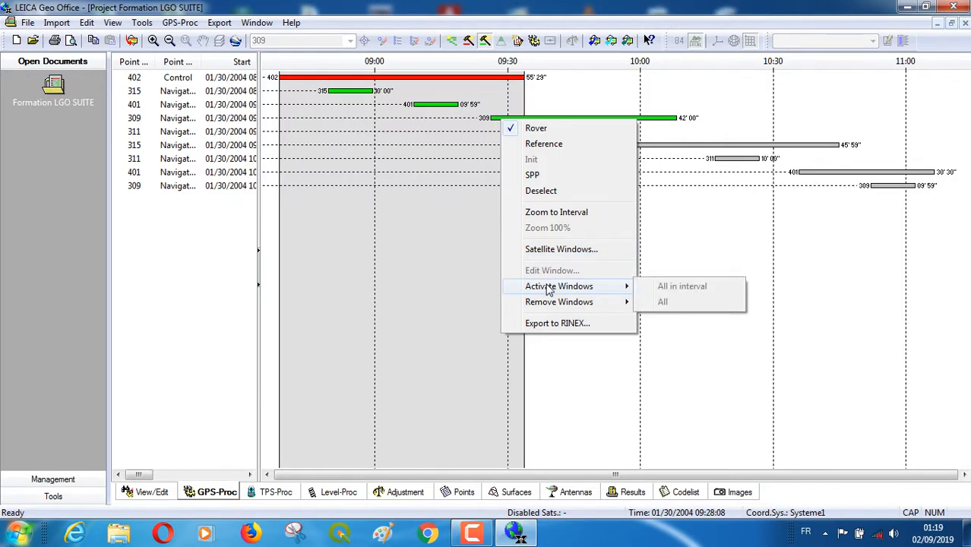
mouse_move(532, 292)
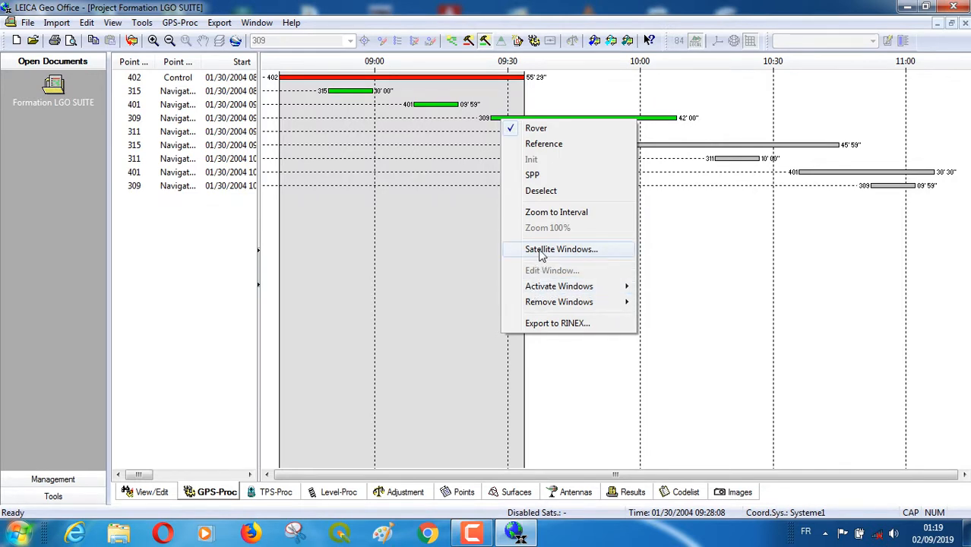
left_click(539, 251)
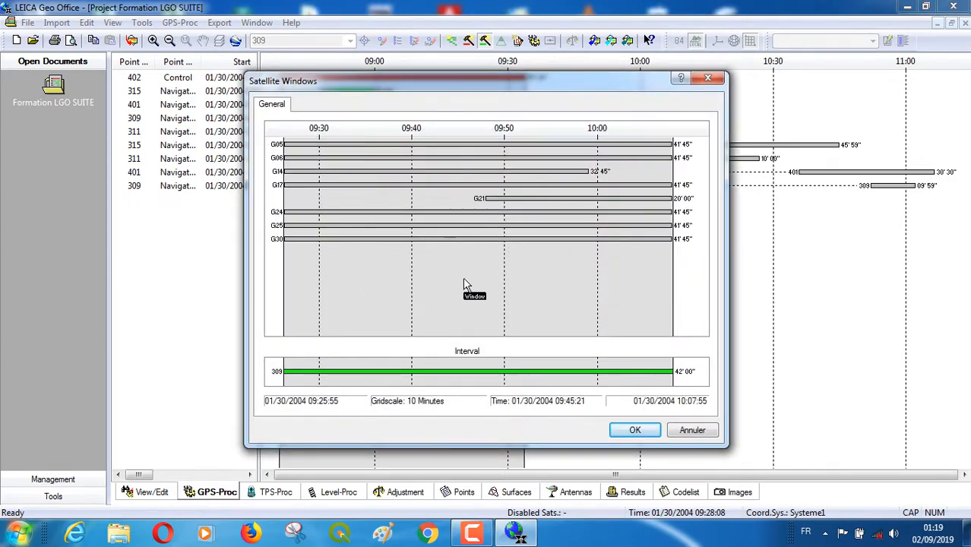
right_click(465, 284)
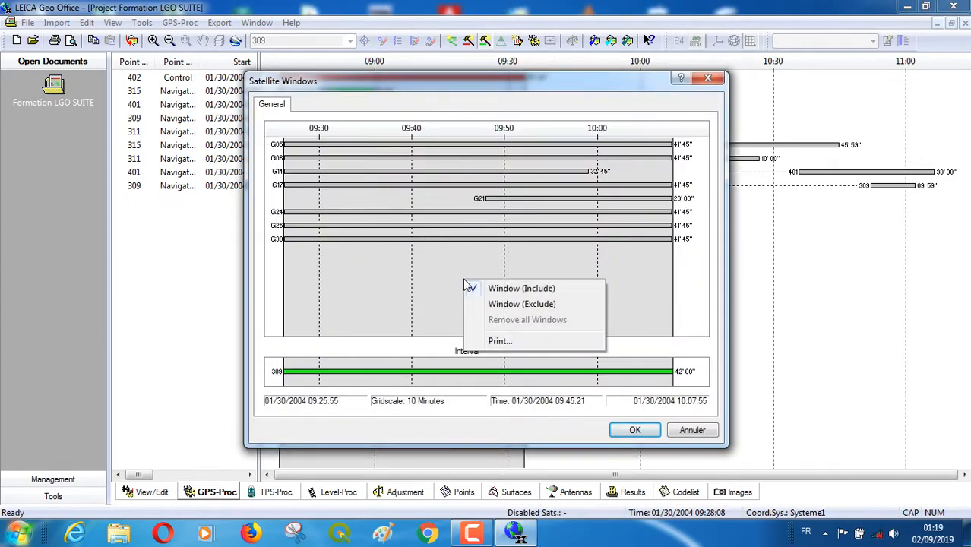
left_click(514, 305)
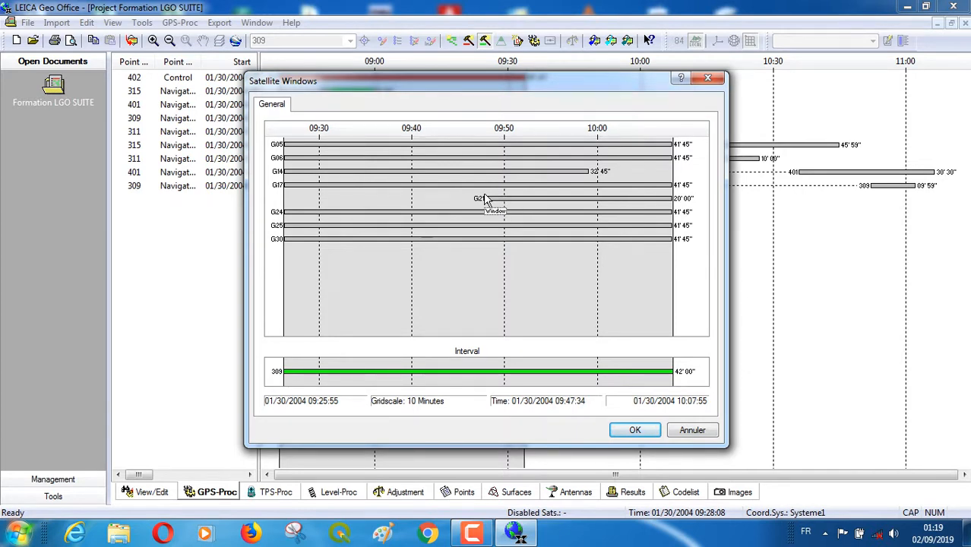
left_click_drag(486, 199, 673, 204)
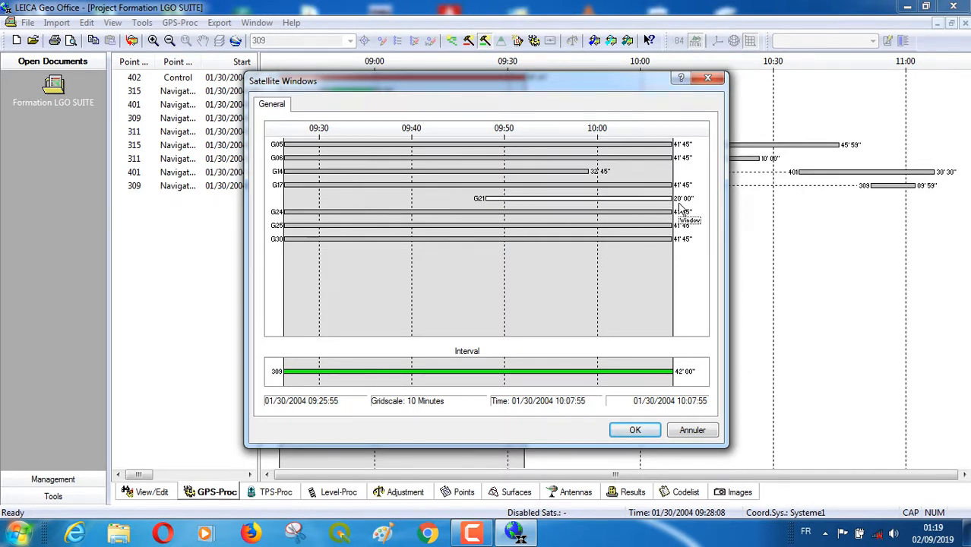
left_click(634, 430)
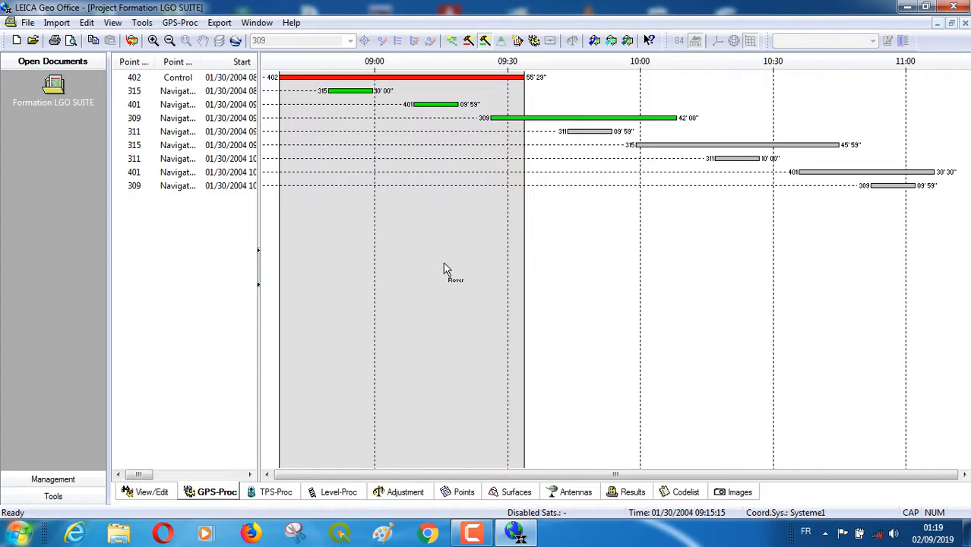
Step: Accept the GPS-processing parameters with a 15° cut-off angle, Broadcast ephemeris and Automatic solution type, and process the selected baselines
left_click(519, 43)
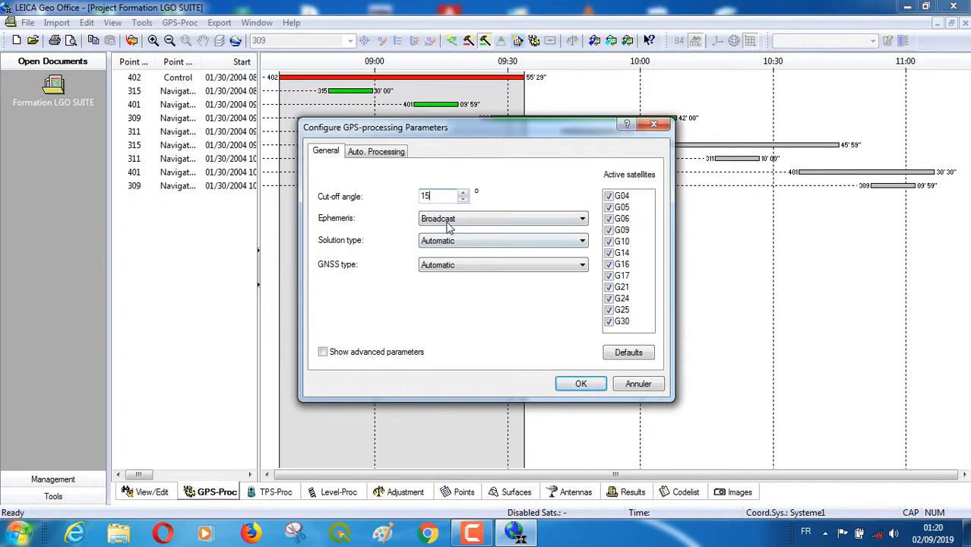
left_click(580, 384)
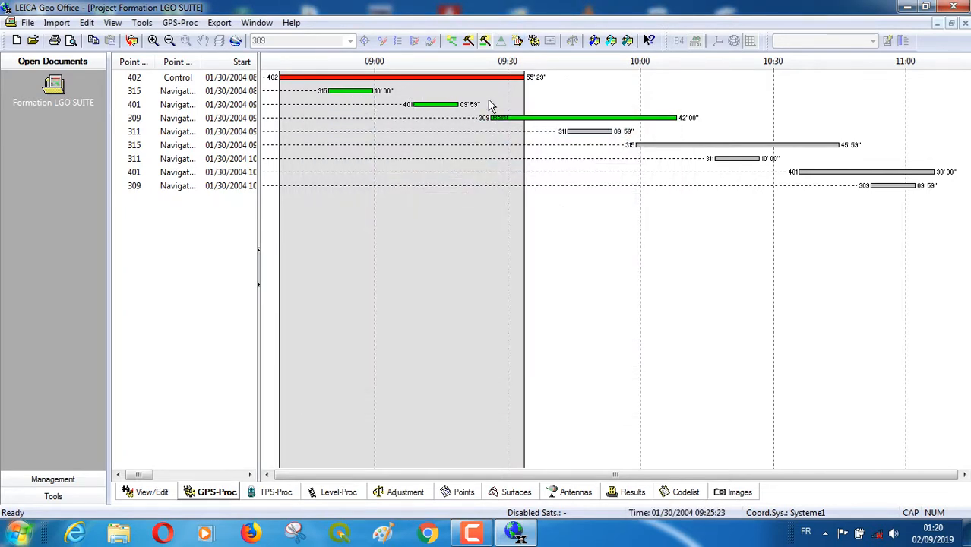
left_click(535, 42)
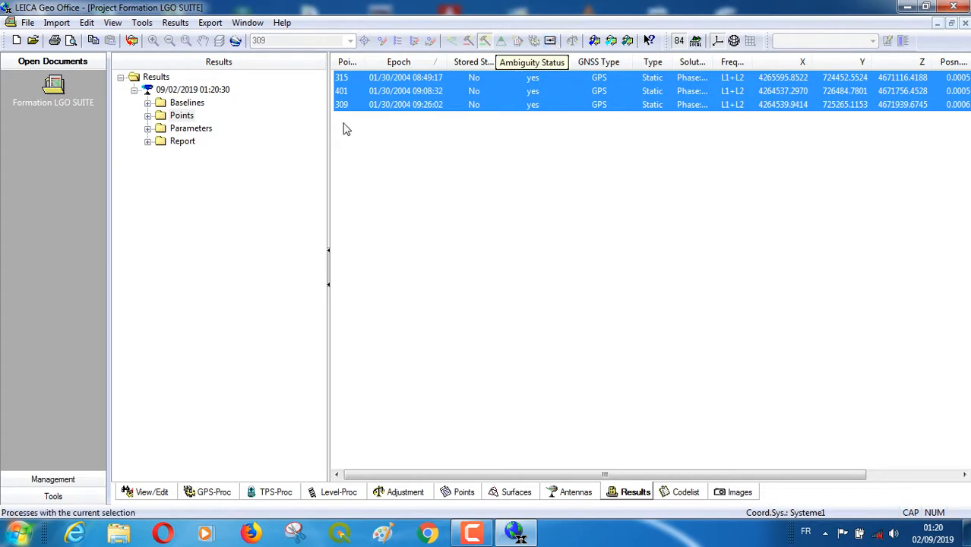
Step: Open the processing report for baseline 402 - 315 in the results and examine its project and point information
left_click(148, 142)
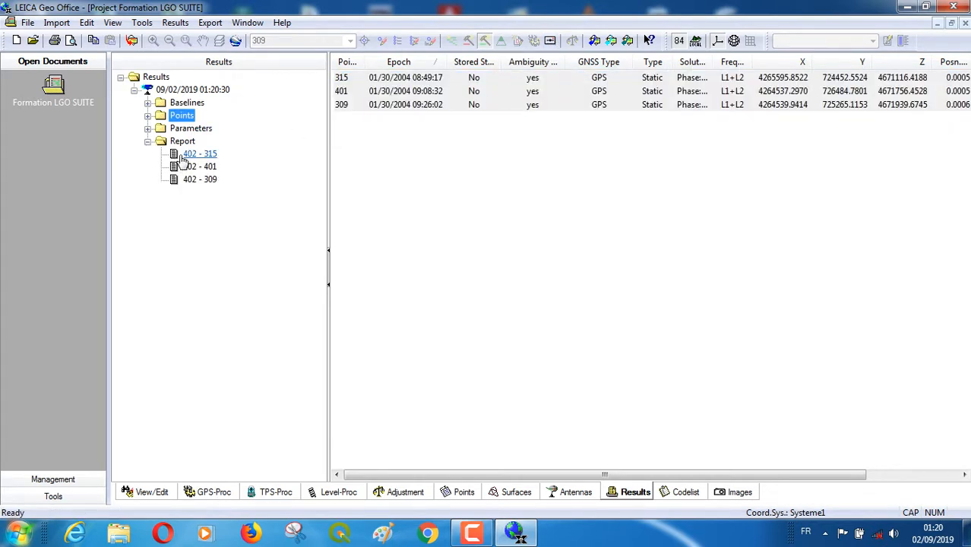
left_click(180, 154)
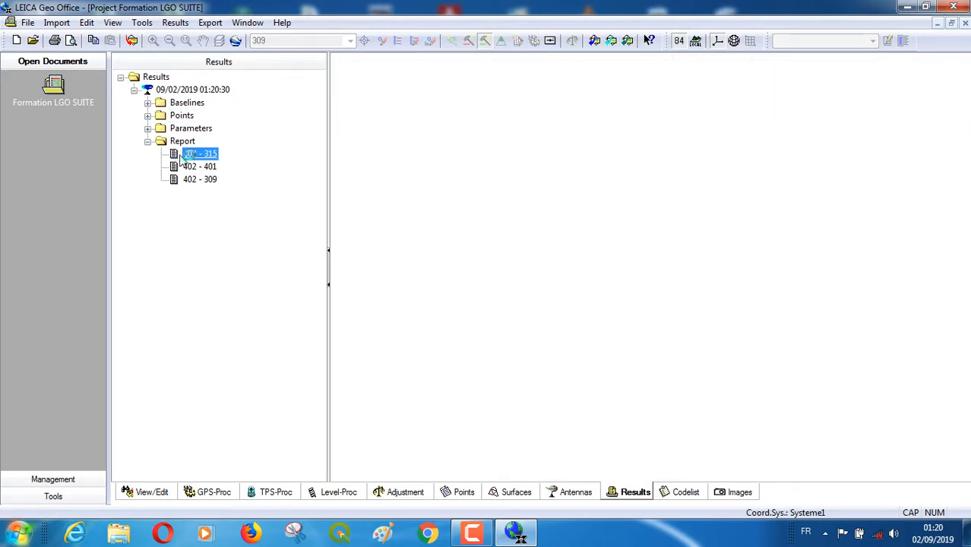
right_click(181, 156)
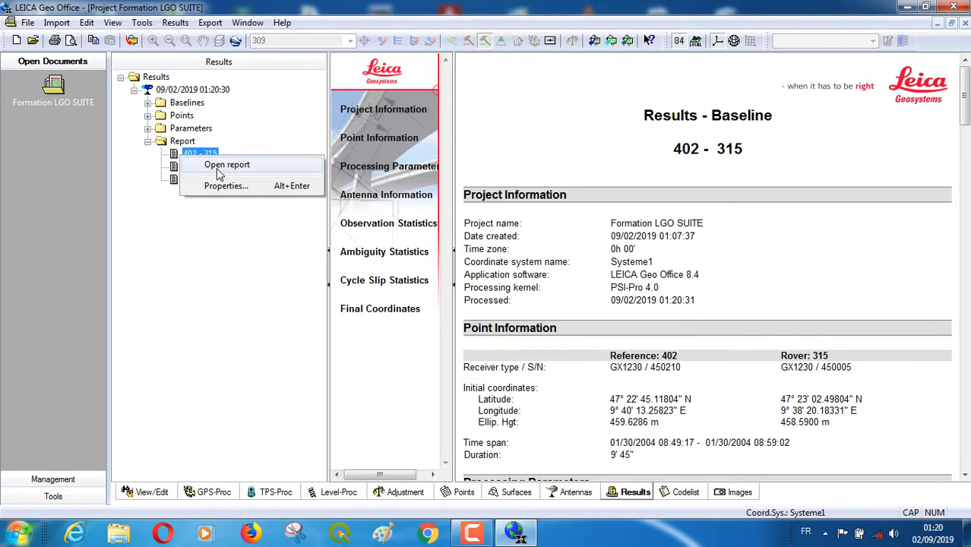
left_click(504, 152)
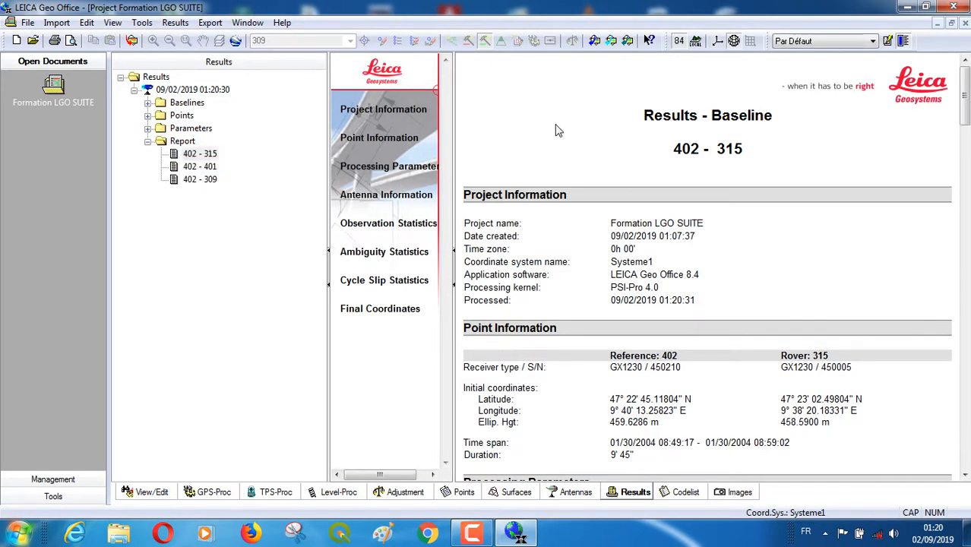
Step: Examine the rest of the 402 - 315 baseline report, from processing parameters and satellite tracking status to cycle slips and final coordinates
left_click(964, 477)
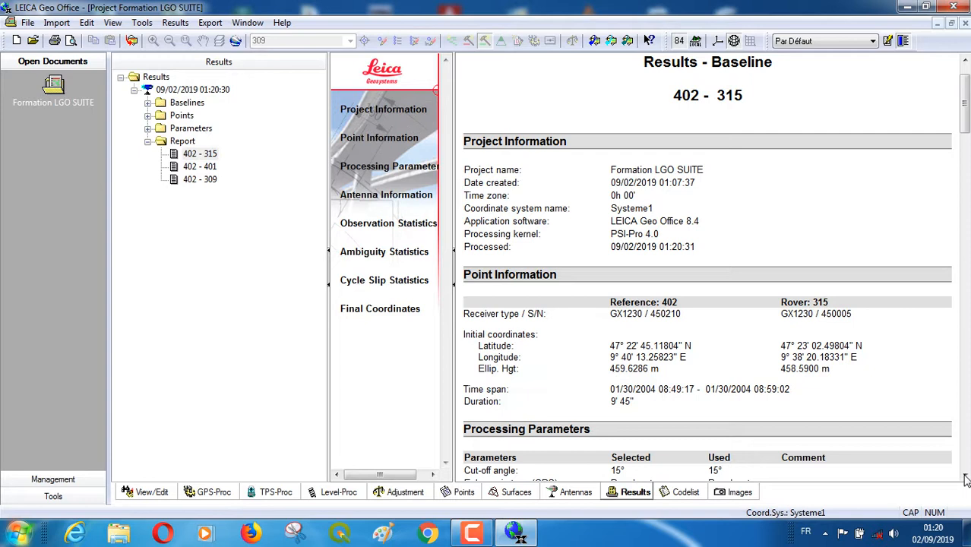
scroll(965, 477, "down", 15)
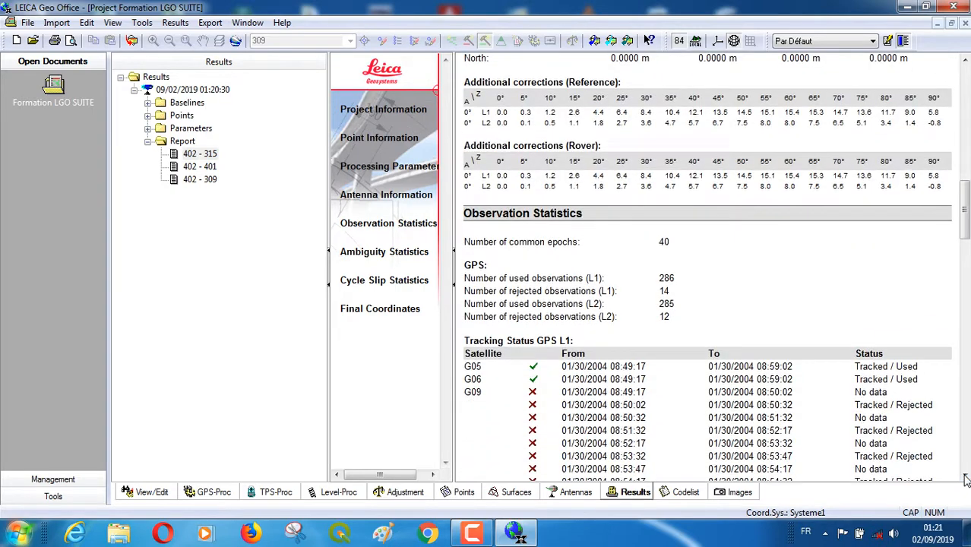
scroll(965, 478, "down", 11)
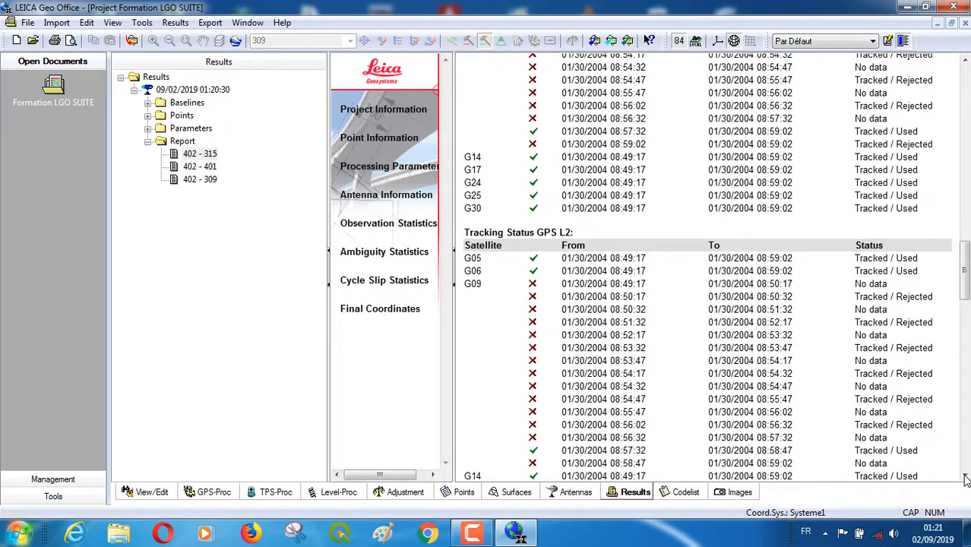
scroll(965, 479, "down", 7)
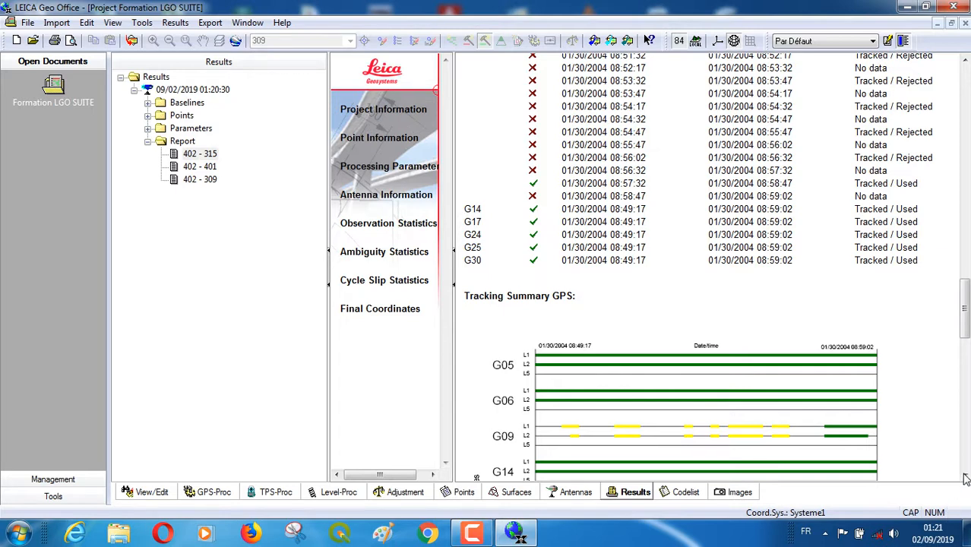
scroll(963, 477, "down", 4)
left_click_drag(965, 476, 964, 478)
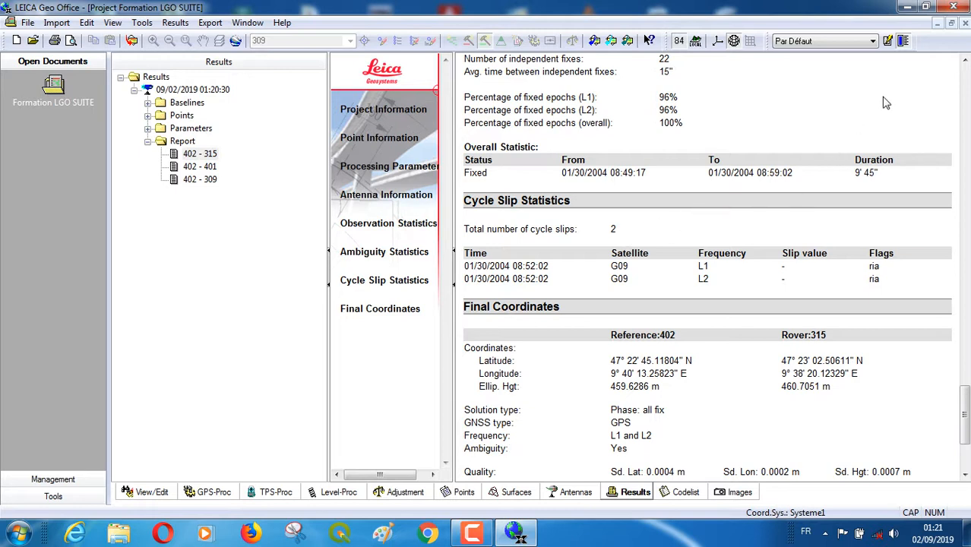
Step: Open the processing report for baseline 402 - 401 and examine its parameters, observation and ambiguity statistics, and final coordinates
left_click(195, 168)
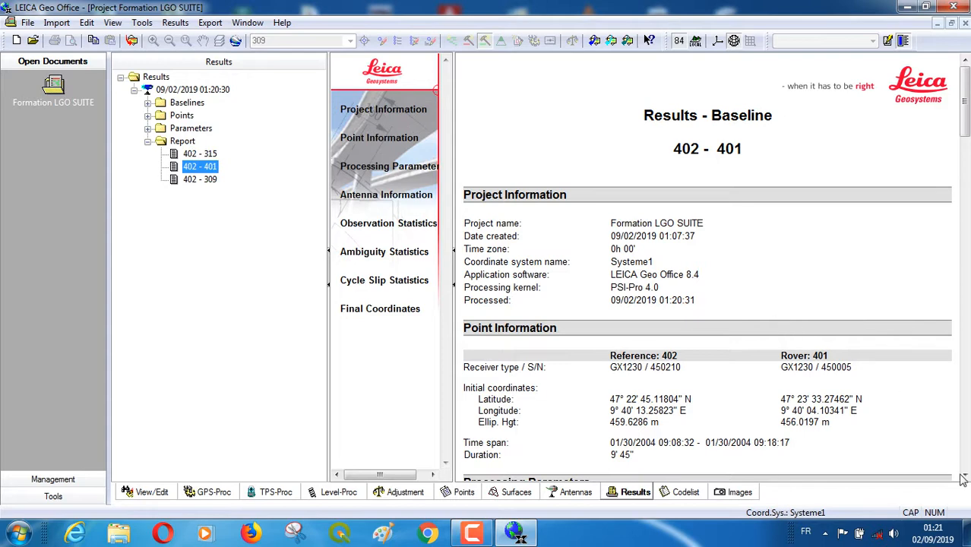
scroll(966, 478, "down", 15)
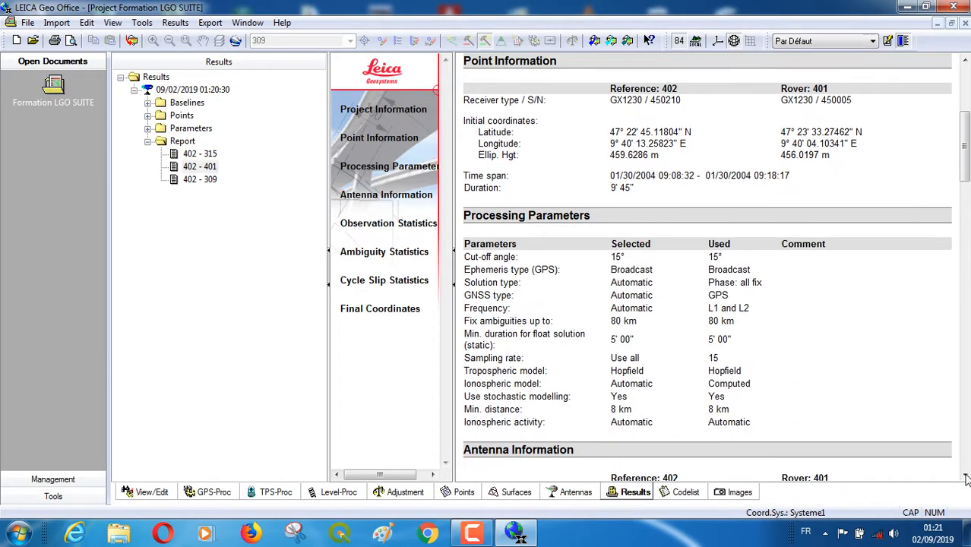
scroll(966, 478, "down", 15)
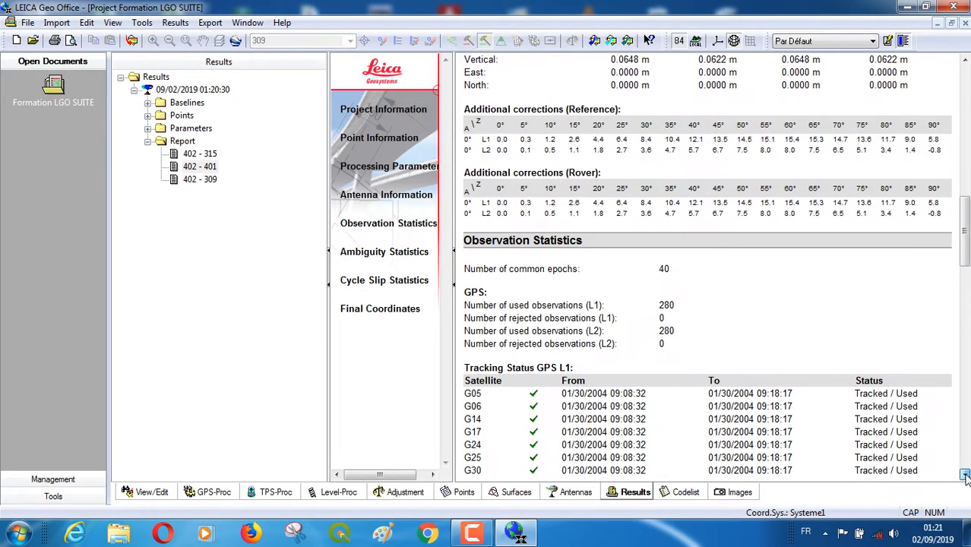
scroll(965, 478, "down", 15)
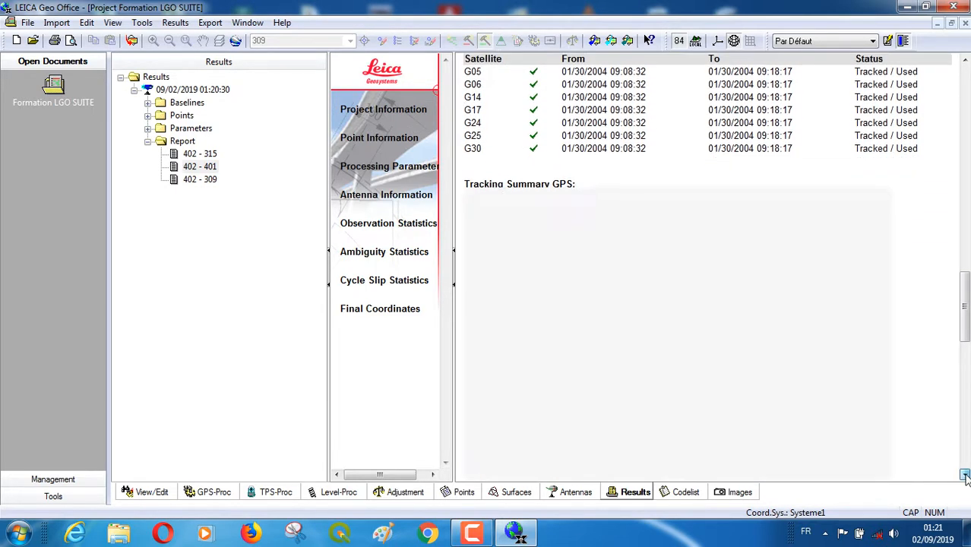
scroll(965, 478, "down", 3)
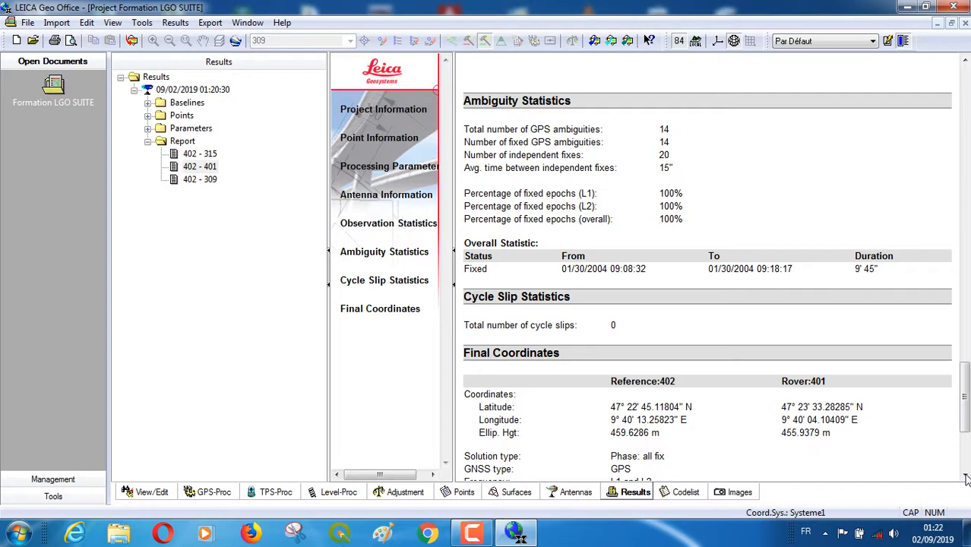
Step: Open the processing report for baseline 402 - 309 and examine its ambiguity statistics, final coordinates and satellite tracking status
left_click(183, 181)
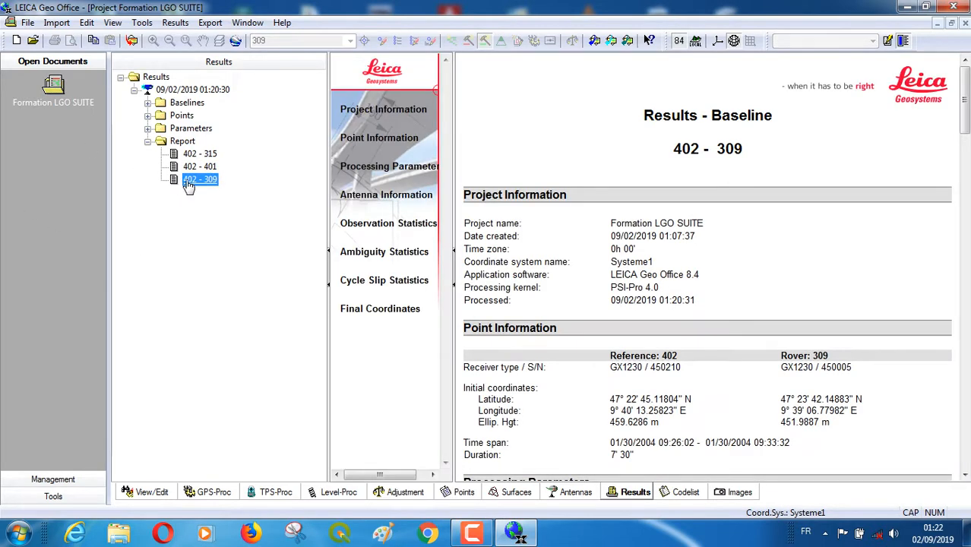
left_click(966, 475)
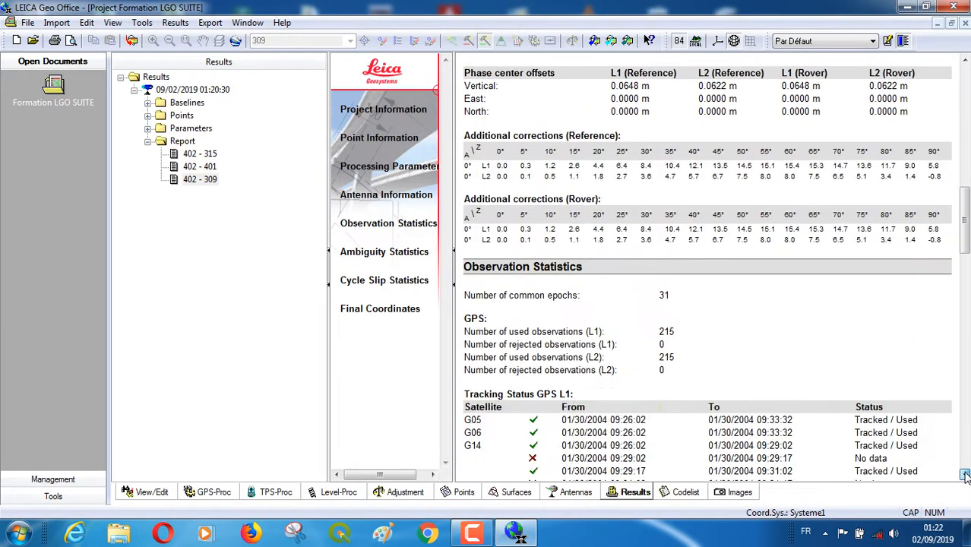
left_click_drag(966, 475, 966, 477)
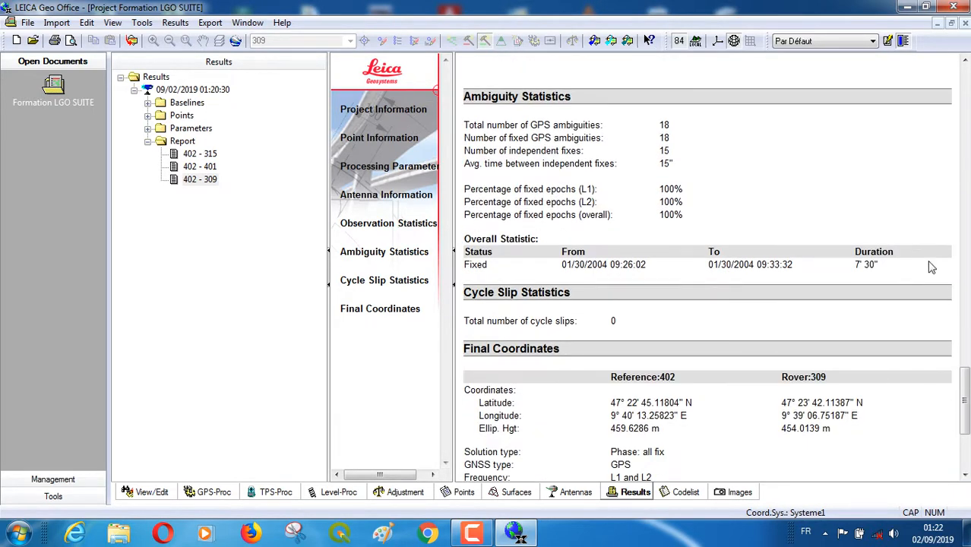
left_click_drag(963, 65, 965, 67)
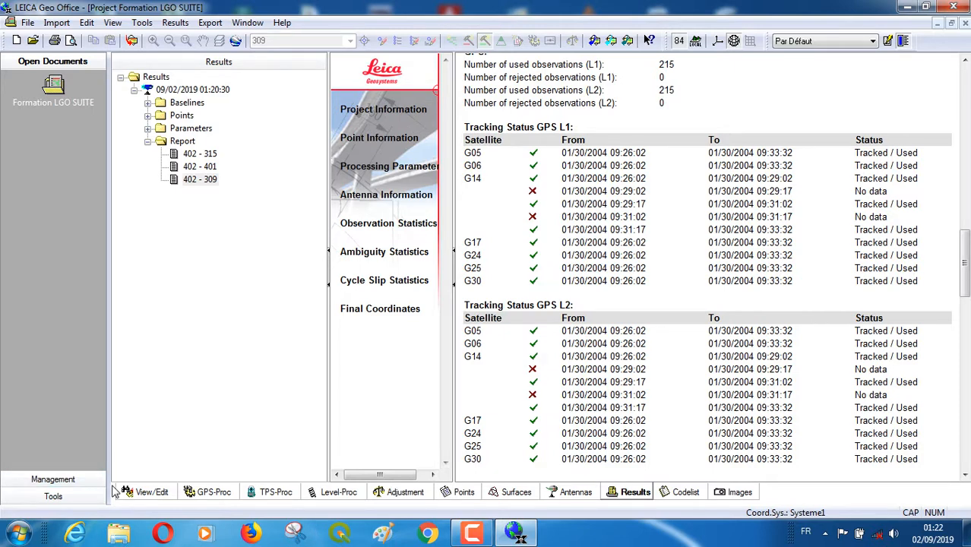
Step: Switch to a new blank note in Bloc-notes from the Windows accessories
left_click(19, 534)
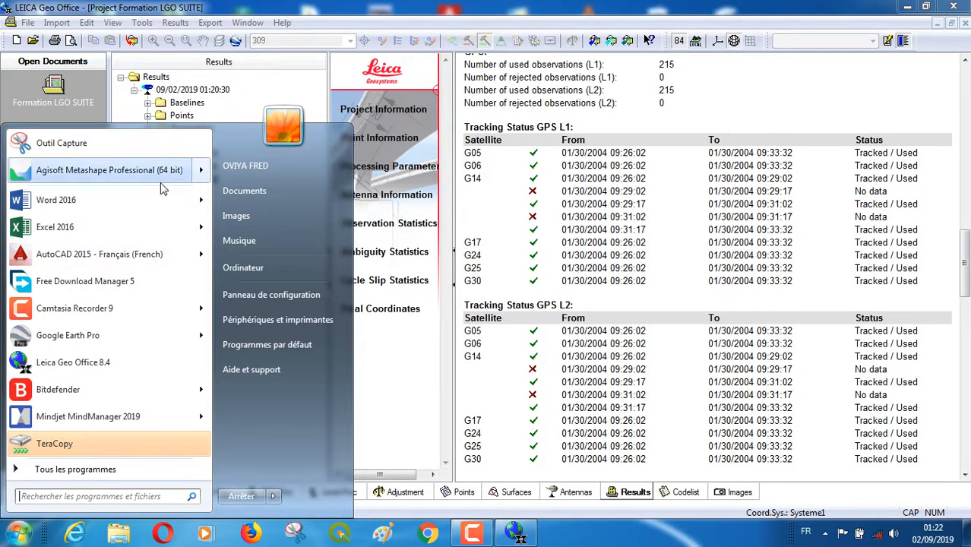
left_click(201, 170)
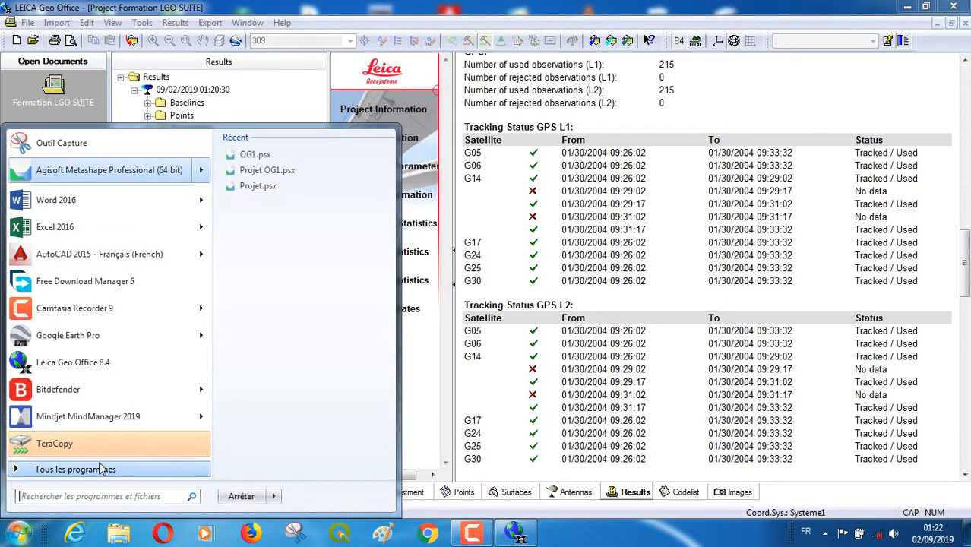
left_click(46, 467)
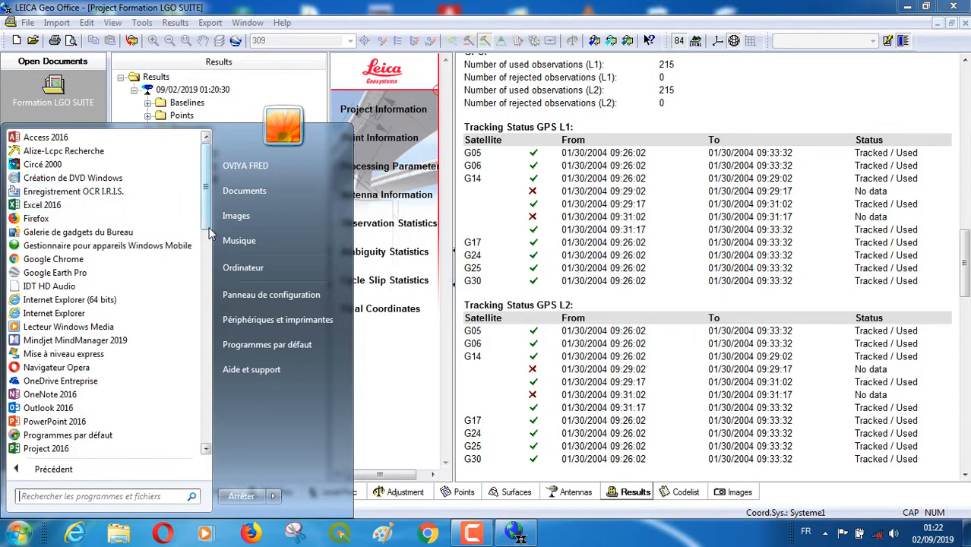
left_click_drag(213, 220, 208, 323)
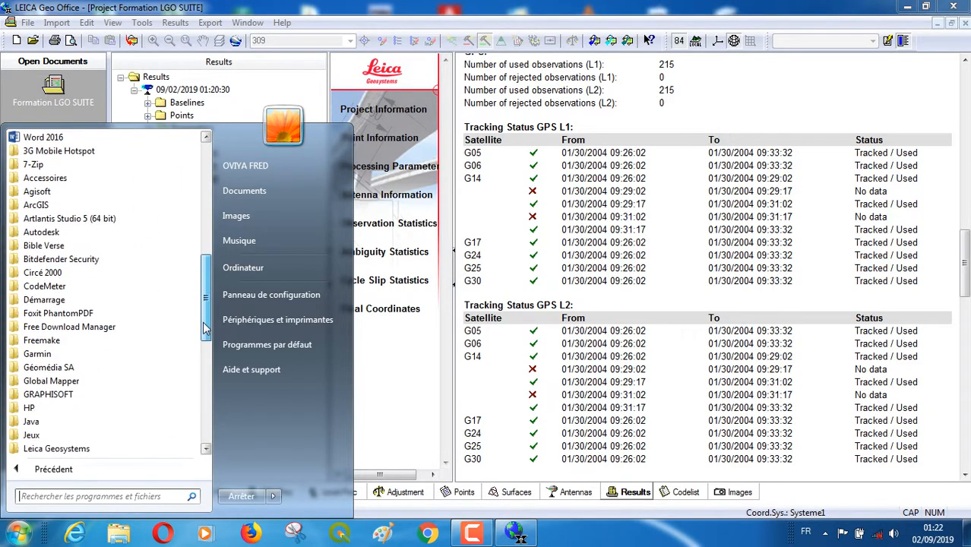
left_click(50, 178)
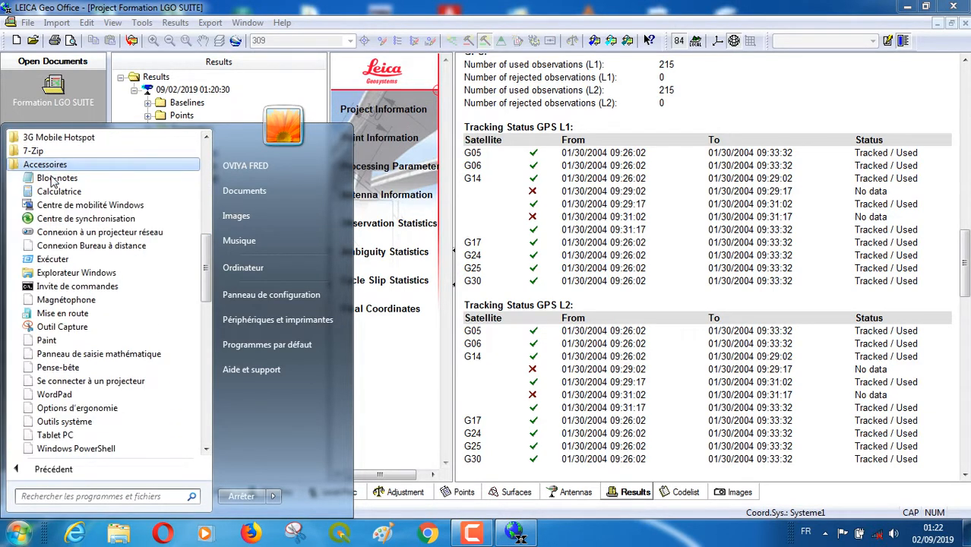
left_click(56, 177)
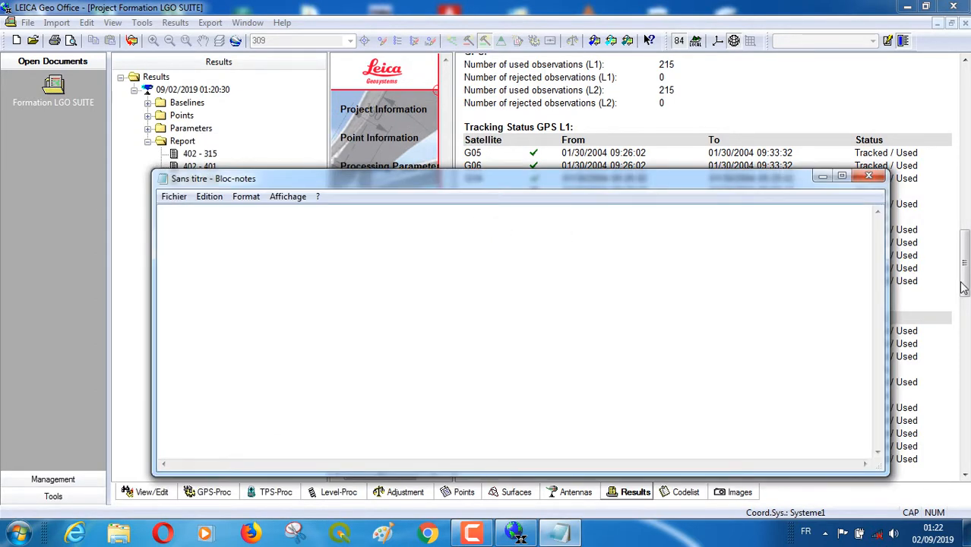
Step: Note the baseline and satellite as "402-309 G14" in Bloc-notes and move its window clear of the L1 tracking table
left_click_drag(964, 279, 964, 270)
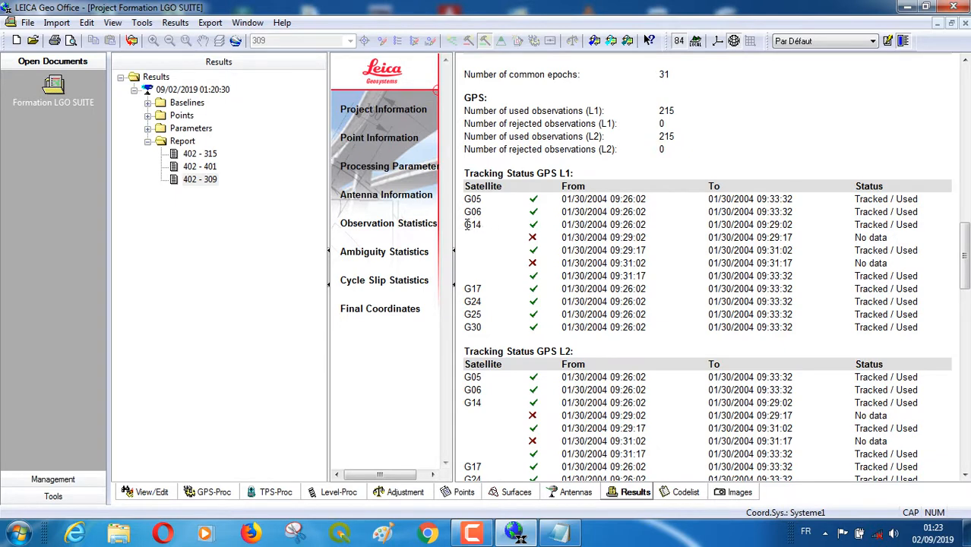
left_click_drag(465, 224, 495, 227)
mouse_move(562, 538)
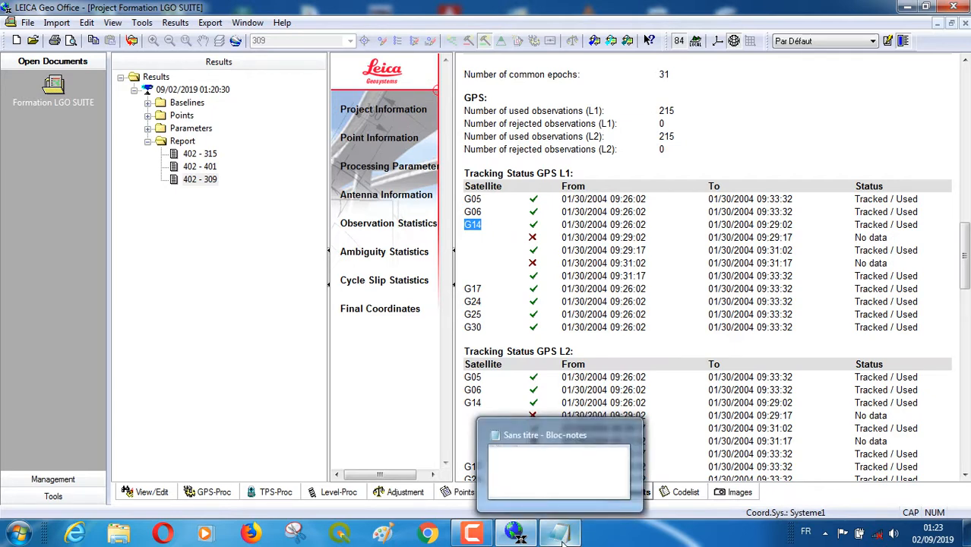
left_click(563, 538)
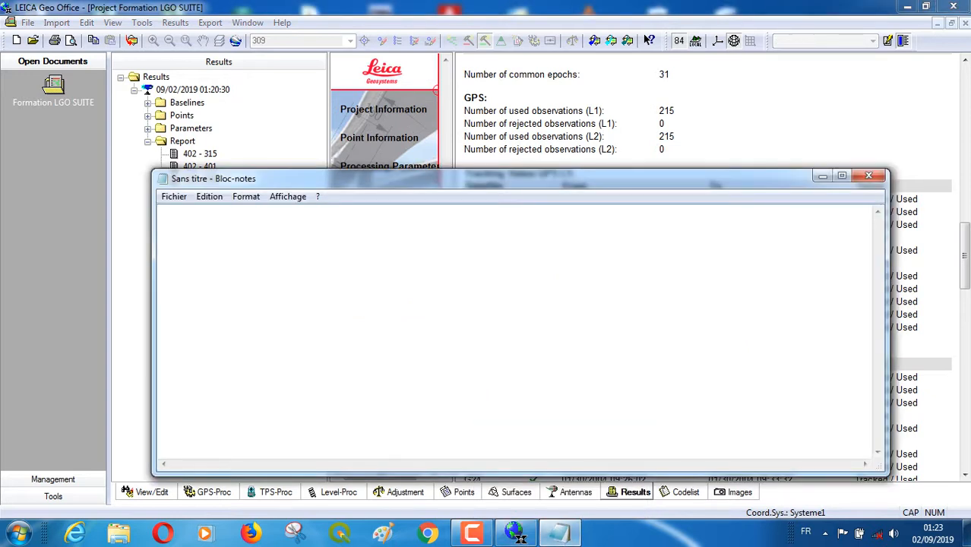
type("402-309 G14")
left_click_drag(544, 181, 477, 270)
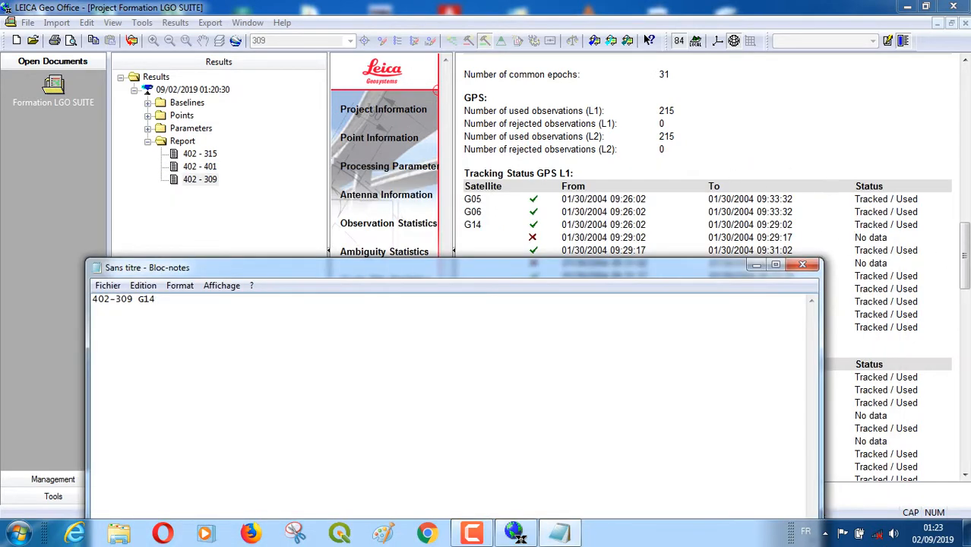
Step: Copy the start time 09:29:02 of G14's first L1 no-data gap into the note, followed by a hyphen
left_click(965, 281)
mouse_move(966, 281)
left_mouse_down()
mouse_move(965, 257)
mouse_move(966, 285)
left_mouse_up()
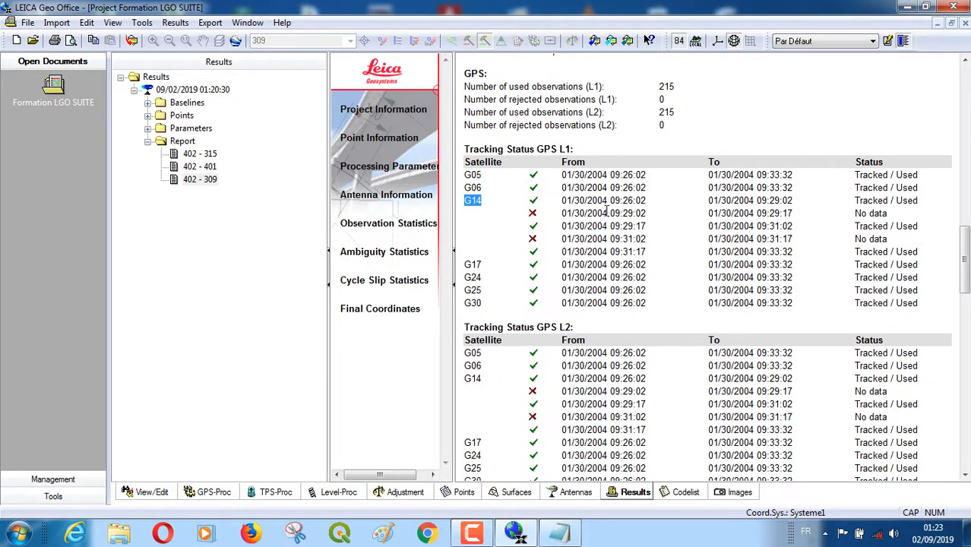
left_click_drag(608, 214, 644, 212)
key("ctrl+c")
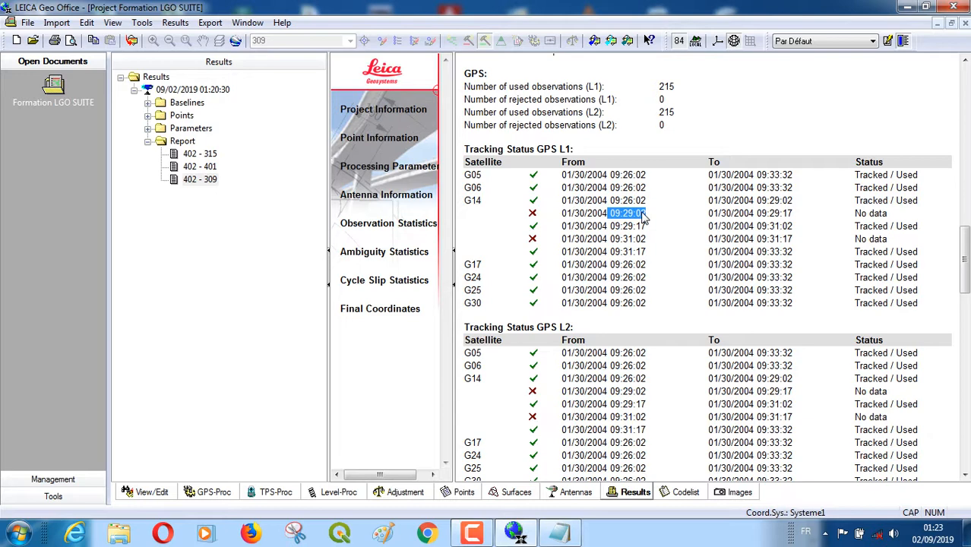
left_click(561, 533)
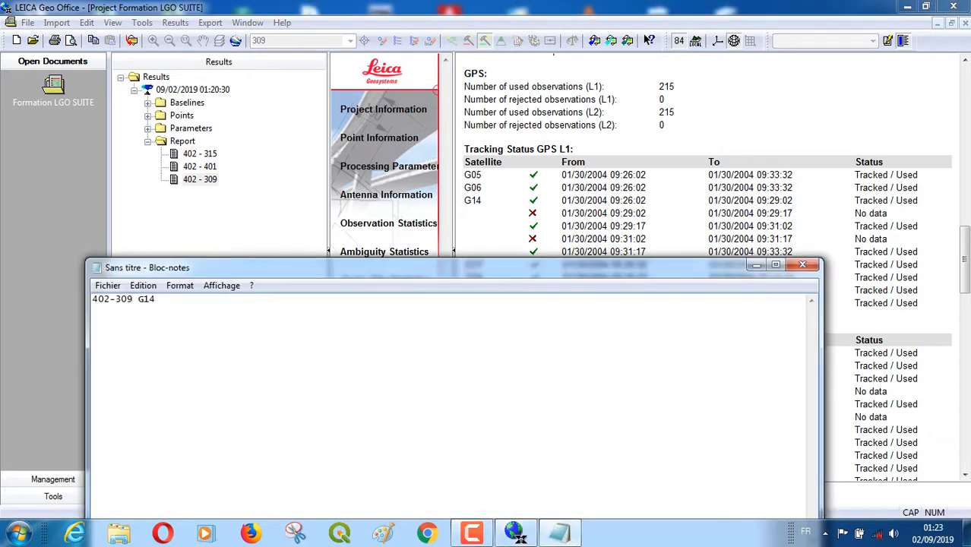
key("ctrl+v")
type("-")
Step: Copy the end time 09:29:17 of G14's first L1 no-data gap from the report to complete the first time range in the note
left_click(510, 533)
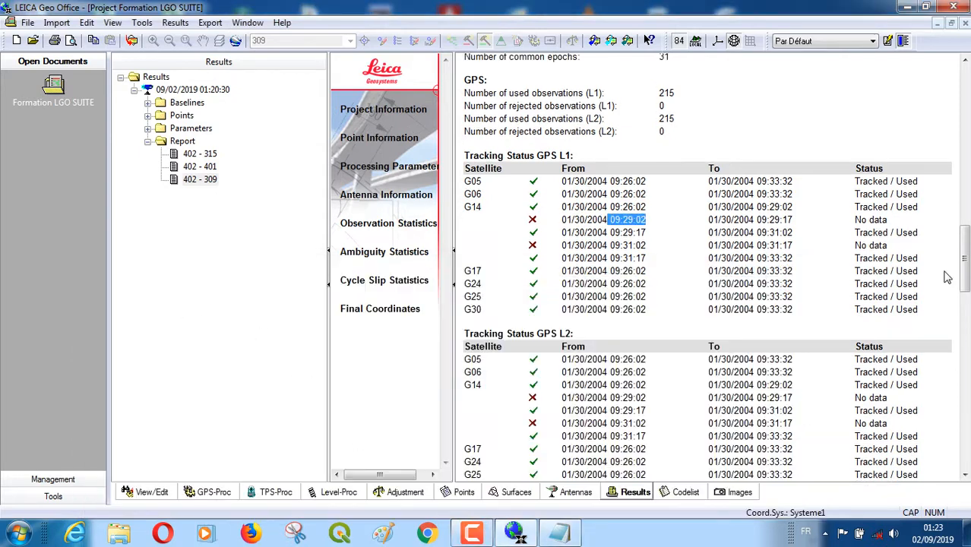
left_click(760, 220)
left_click_drag(757, 220, 794, 220)
key("ctrl+c")
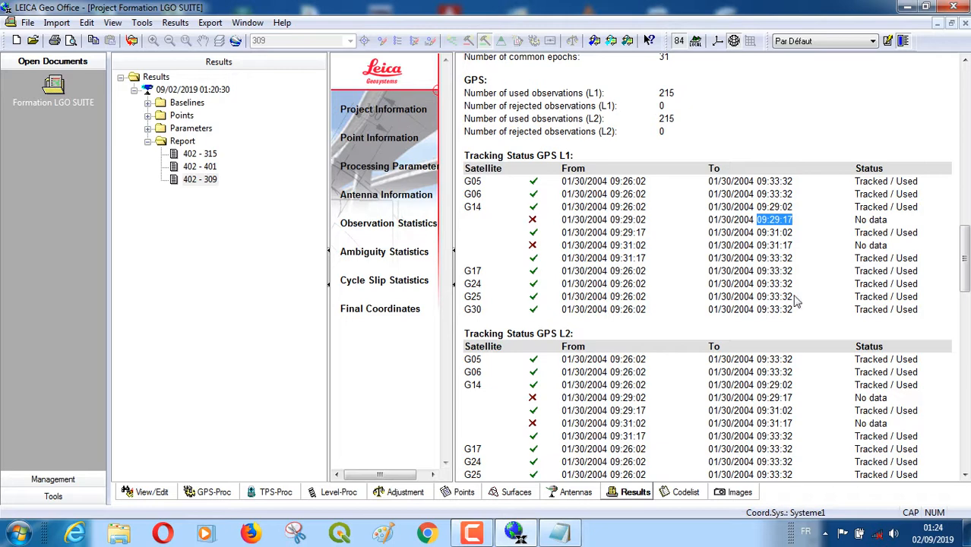
left_click(559, 534)
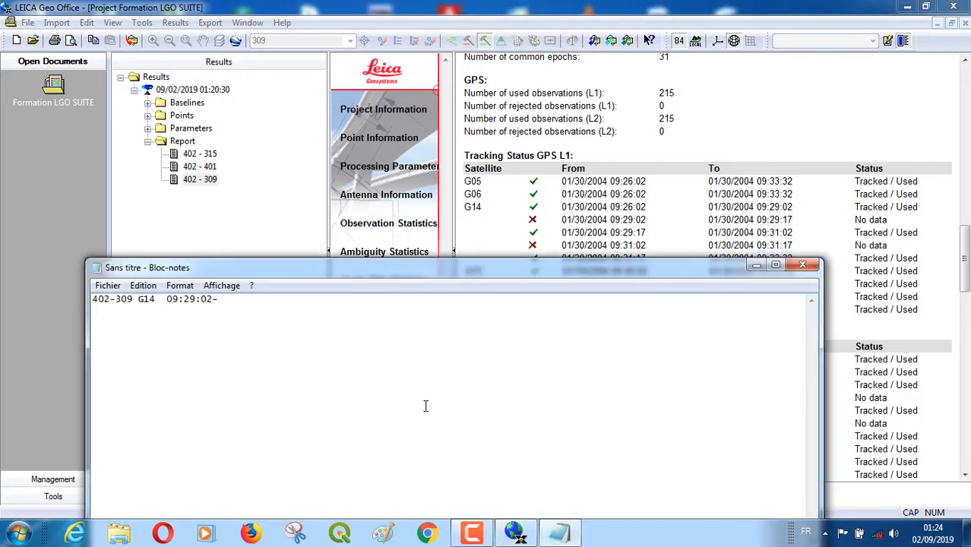
key("ctrl+v")
Step: Add the start time 09:31:02 of G14's second L1 no-data gap to the note, followed by a hyphen
mouse_move(967, 268)
left_mouse_down()
mouse_move(967, 255)
mouse_move(969, 276)
left_mouse_up()
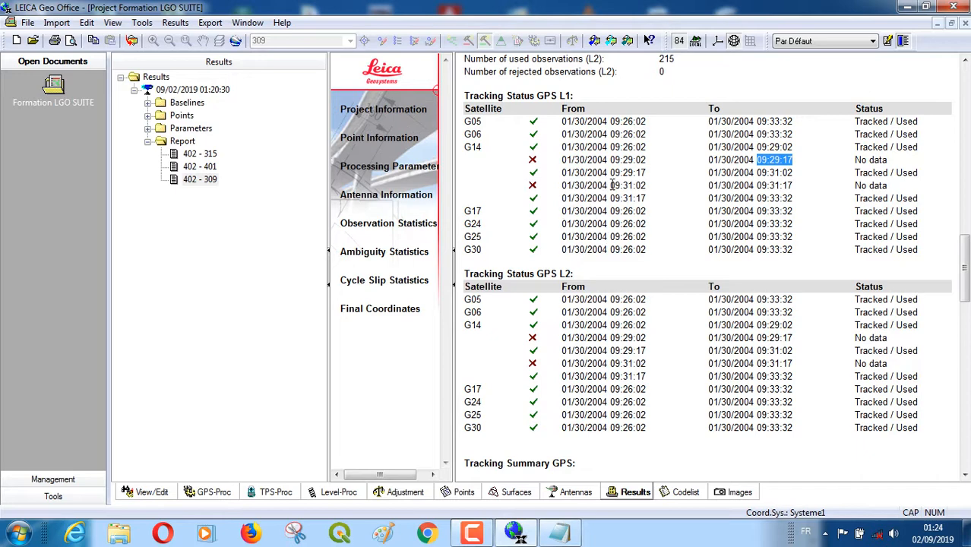
left_click_drag(610, 185, 647, 186)
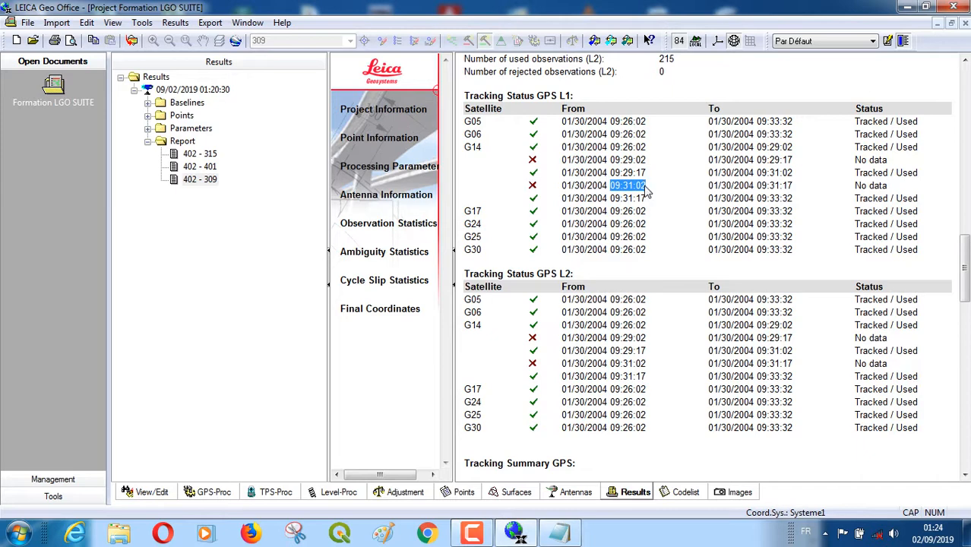
left_click(559, 534)
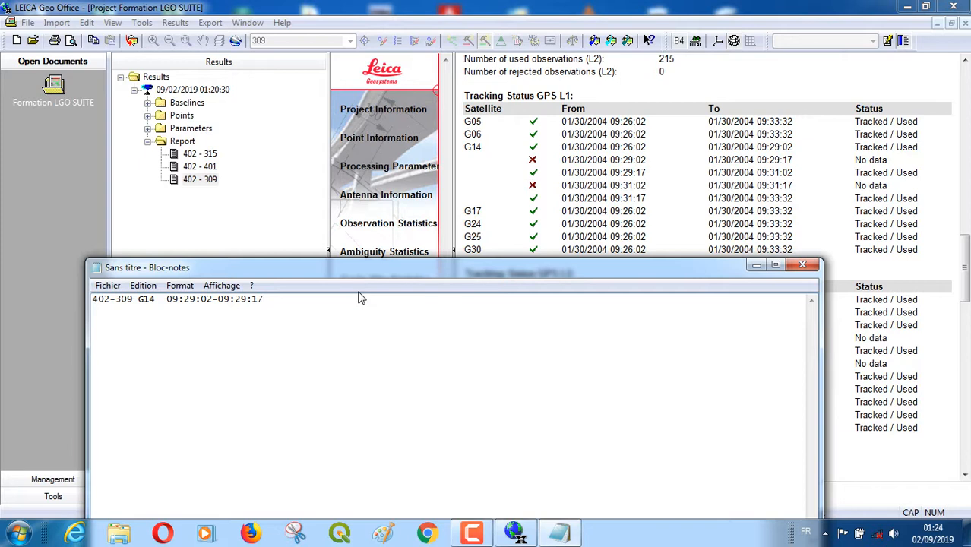
type(".")
key("Caps_Lock")
type("09:31:02-")
Step: Copy the end time 09:31:17 of G14's second L1 no-data gap into the note to complete the second time range
left_click(967, 274)
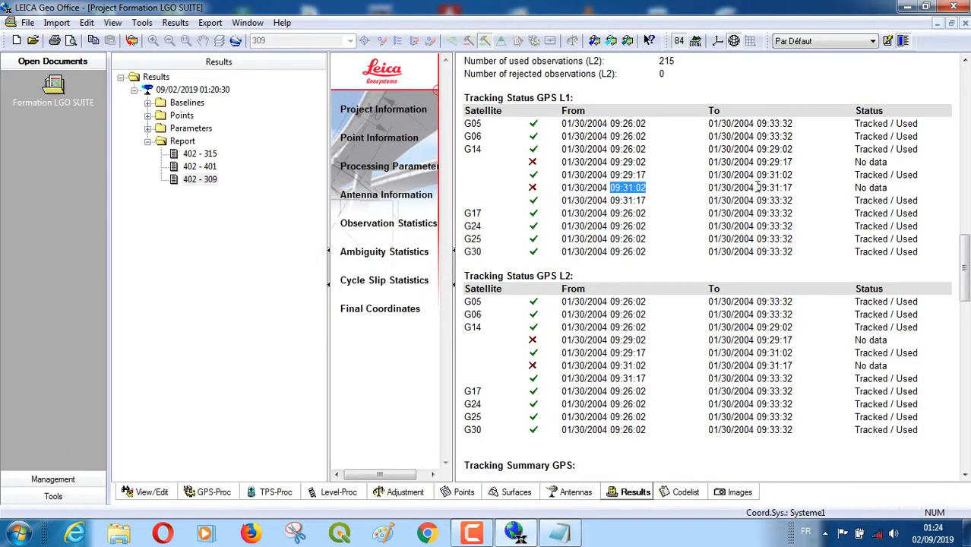
left_click_drag(758, 187, 792, 186)
key("ctrl+c")
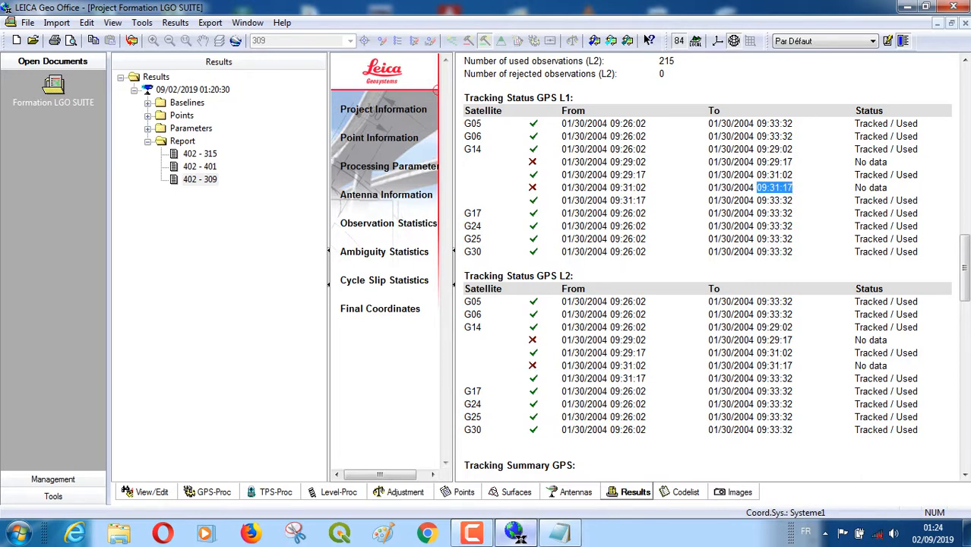
left_click(559, 533)
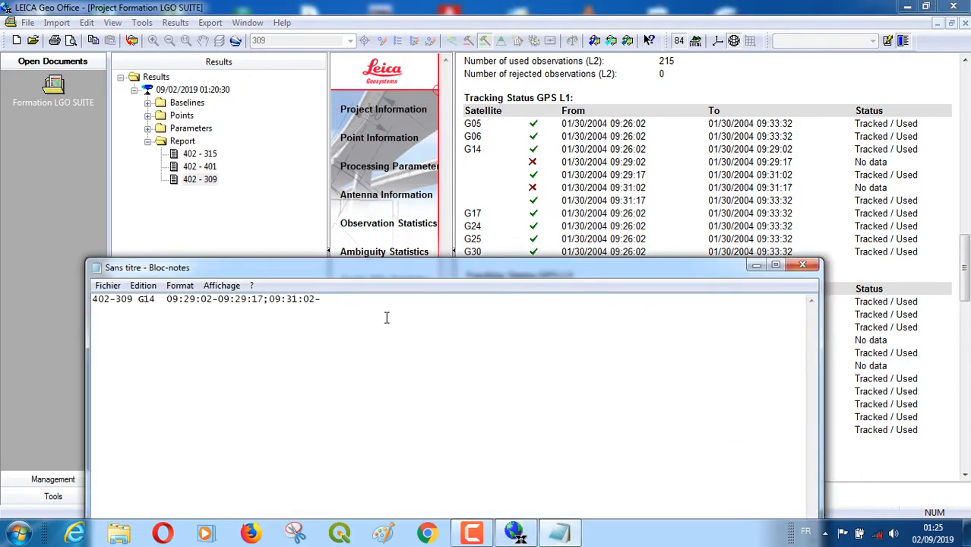
key("ctrl+v")
left_click(969, 259)
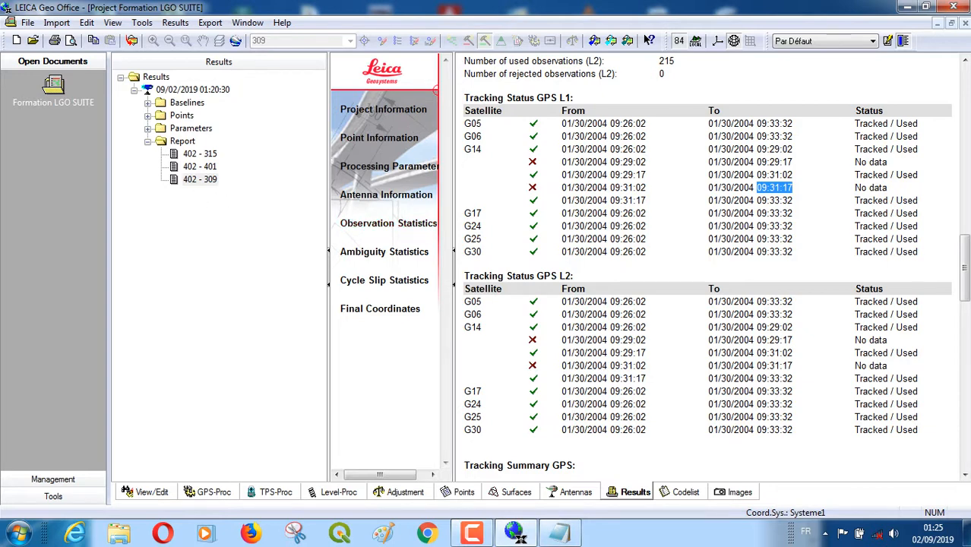
Step: Examine the satellite tracking information in the 402-309 and 402-401 baseline reports, including the 402-309 GPS tracking summary
mouse_move(966, 272)
left_mouse_down()
mouse_move(967, 393)
mouse_move(967, 278)
left_mouse_up()
left_click(208, 179)
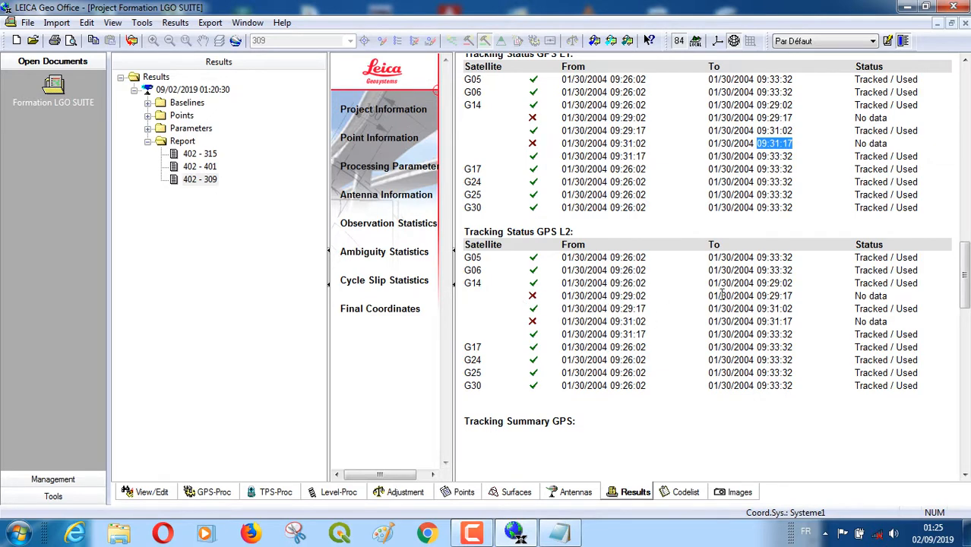
left_click(186, 168)
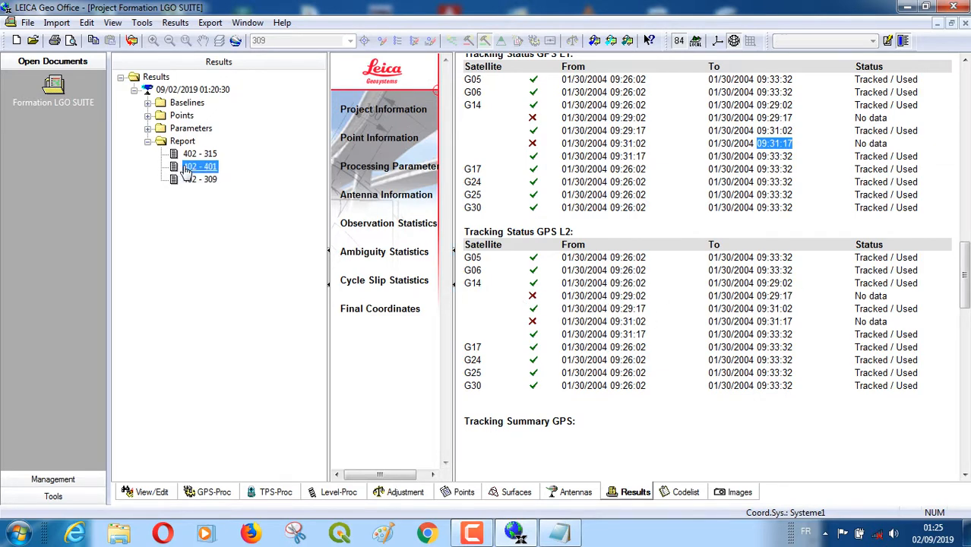
left_click_drag(964, 129, 967, 237)
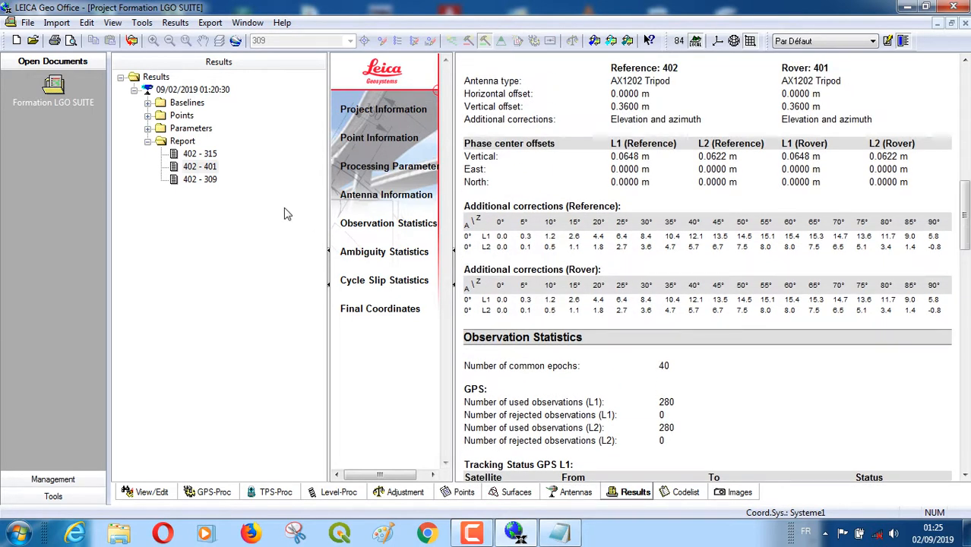
left_click(201, 182)
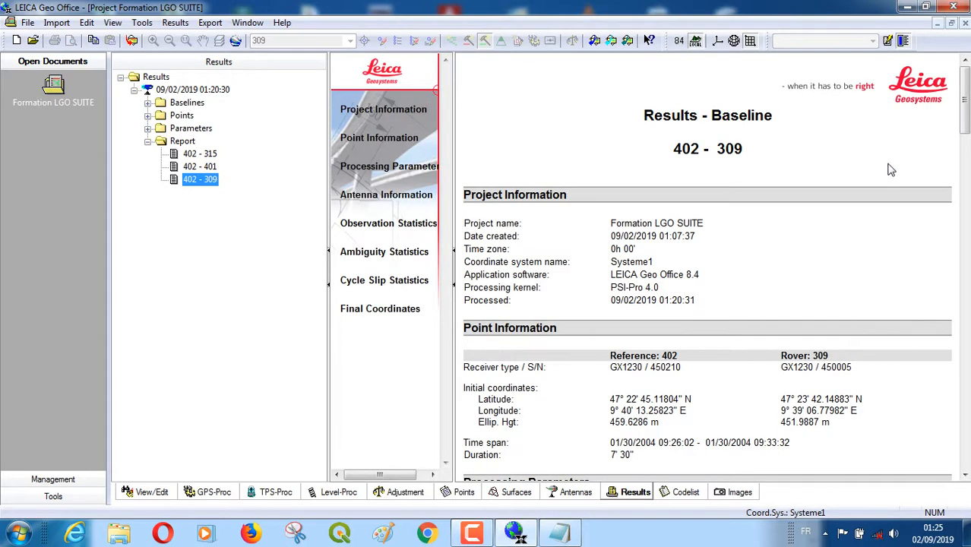
left_click_drag(967, 122, 964, 333)
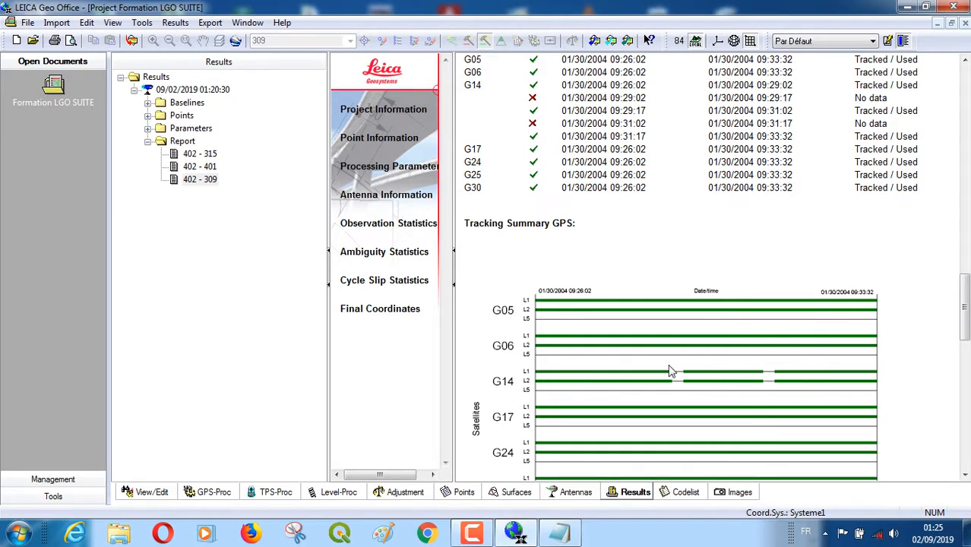
Step: Display the 402-315 baseline report and add a line "402-315" above the 402-309 entry in the Bloc-notes note
left_click(199, 154)
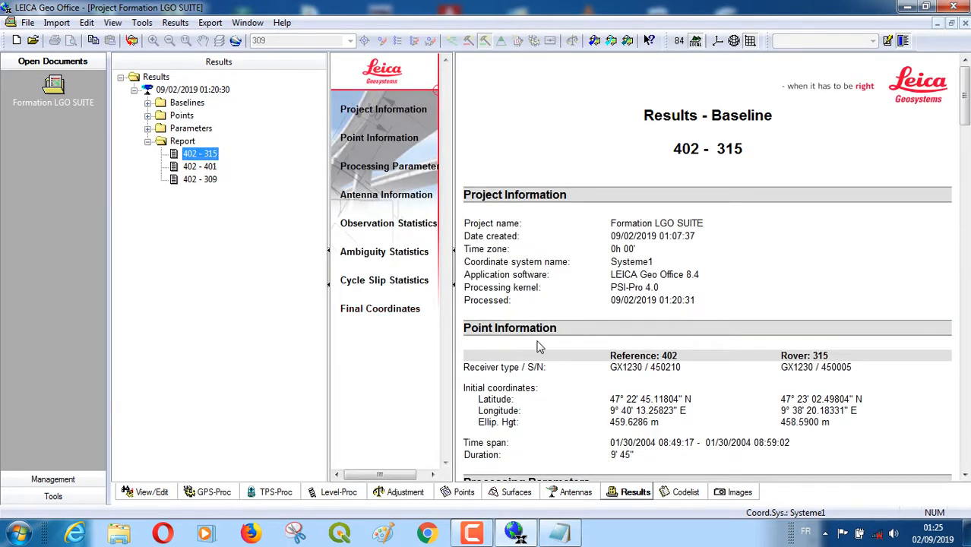
left_click(548, 534)
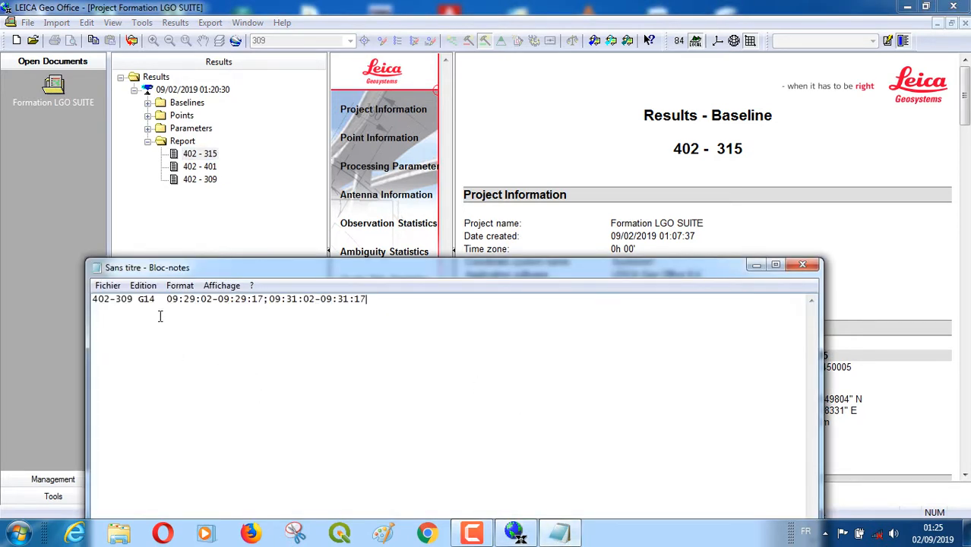
left_click(95, 301)
key("Return")
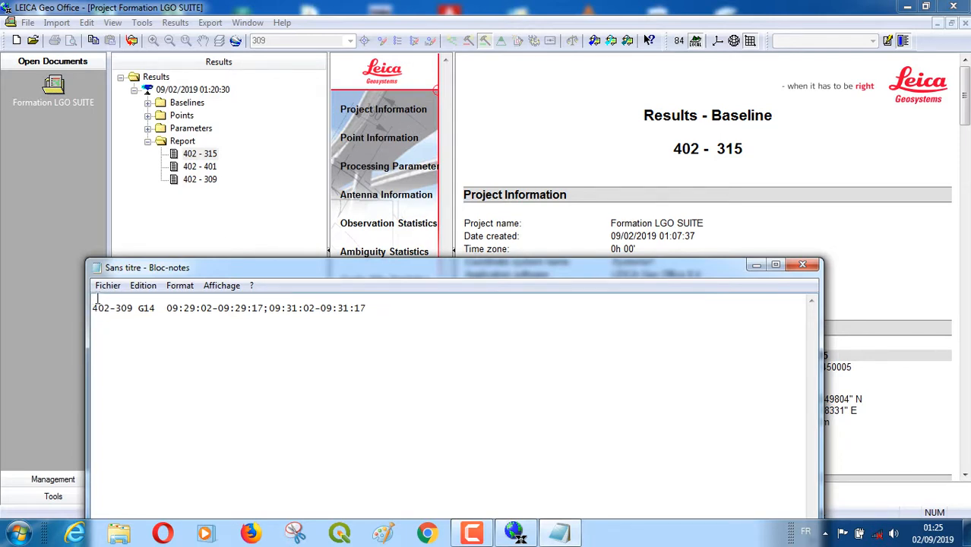
type("402-315")
left_click(924, 234)
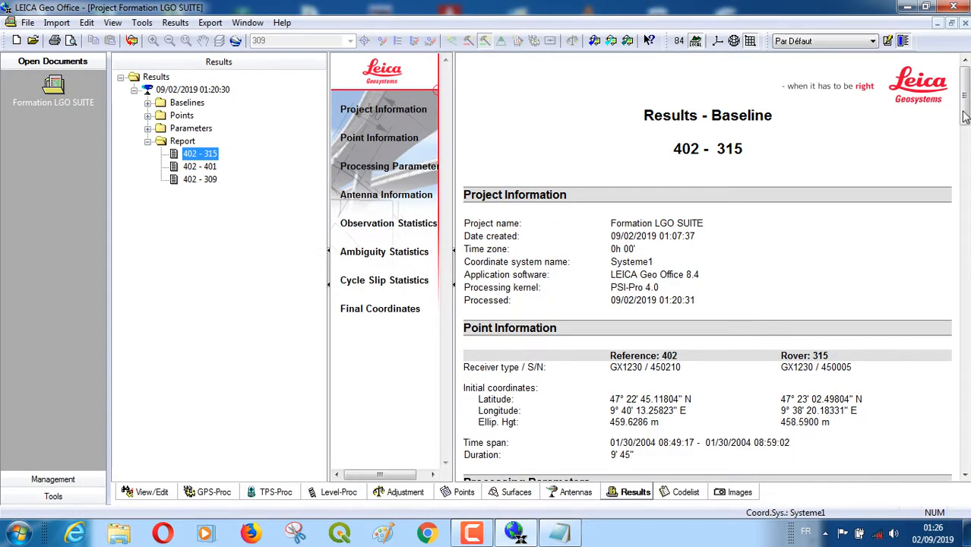
Step: Copy satellite name G09 from the 402-315 report's L1 tracking table into the note beside "402-315"
left_click_drag(965, 116, 967, 260)
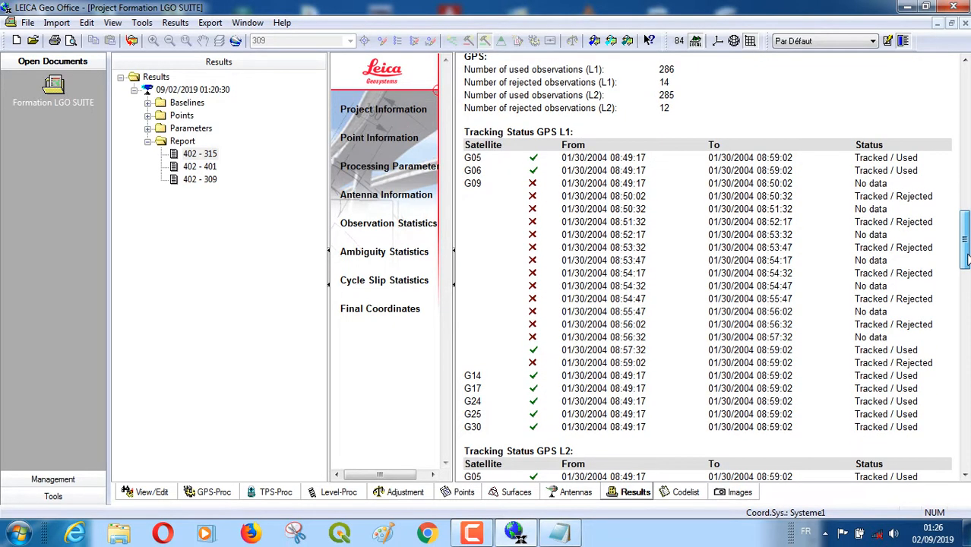
left_click_drag(967, 260, 967, 261)
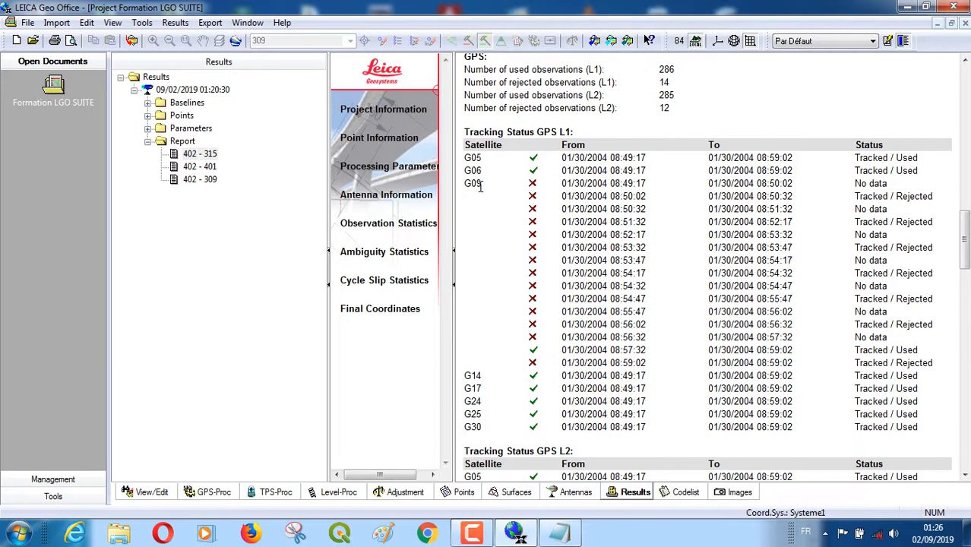
left_click_drag(479, 187, 466, 189)
key("ctrl+c")
left_click(560, 536)
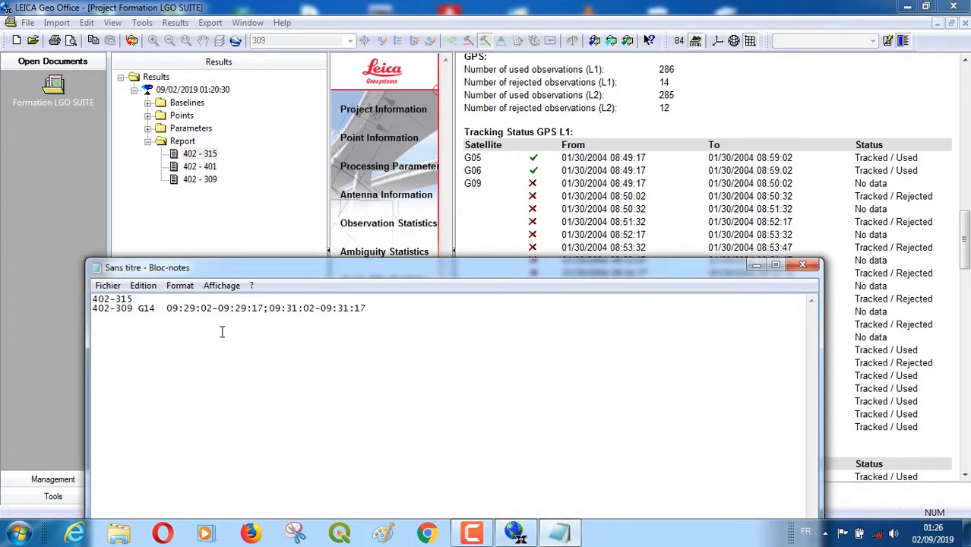
key("ctrl+v")
Step: Examine G09's tracking bars in the GPS tracking summary of the 402-315 report and compare them with the L1 table
left_click_drag(968, 258, 966, 342)
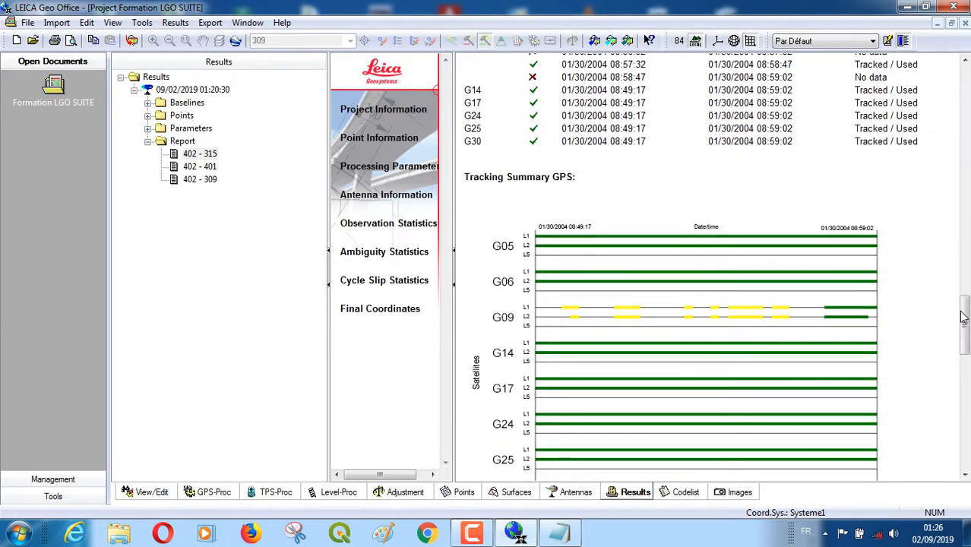
left_click_drag(964, 328, 965, 342)
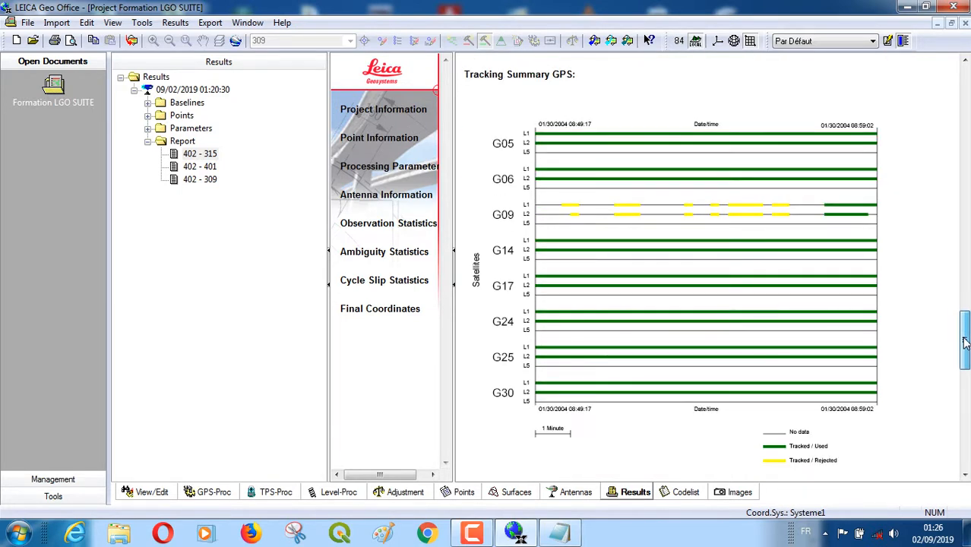
left_click_drag(963, 339, 964, 251)
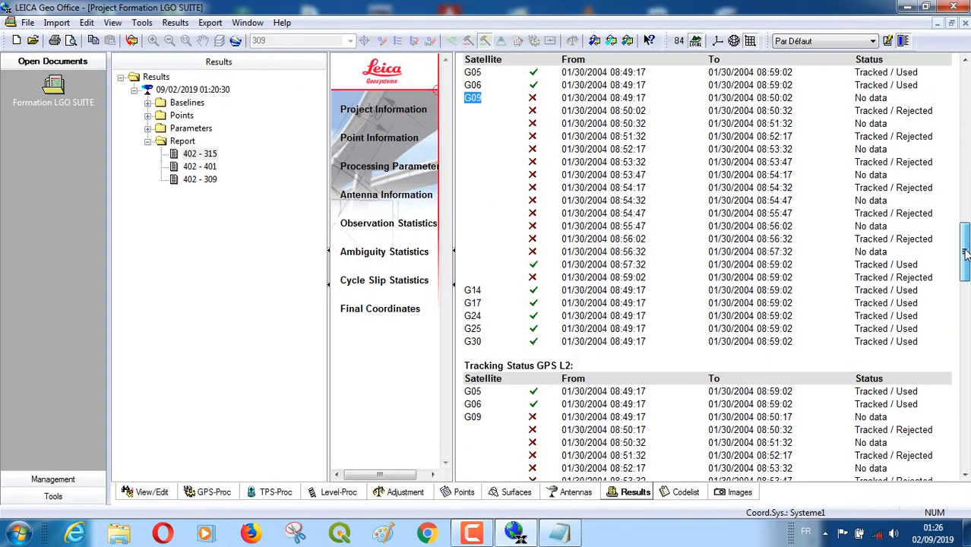
Step: Run Analyse on the processed points and check the 402-309 dilution of precision graph against the noted satellite gaps
right_click(164, 122)
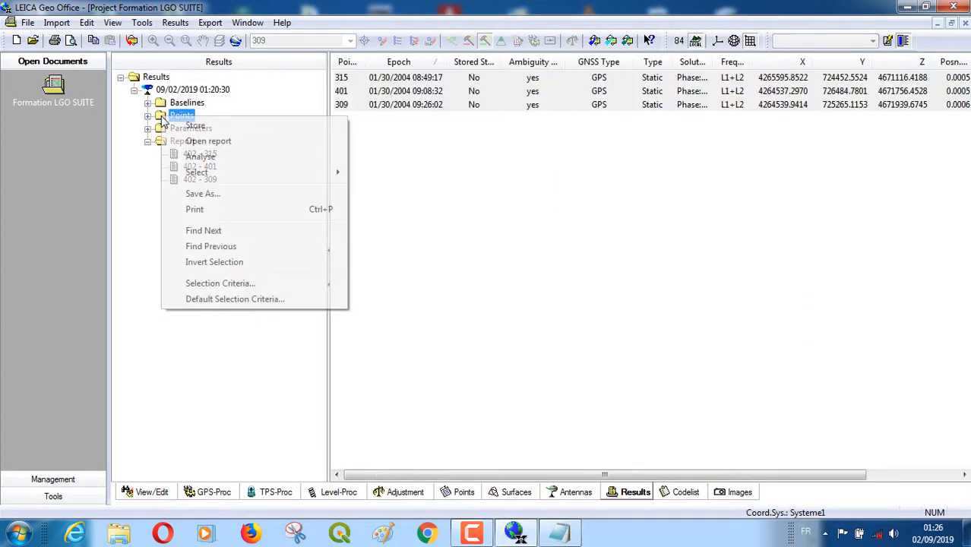
left_click(207, 156)
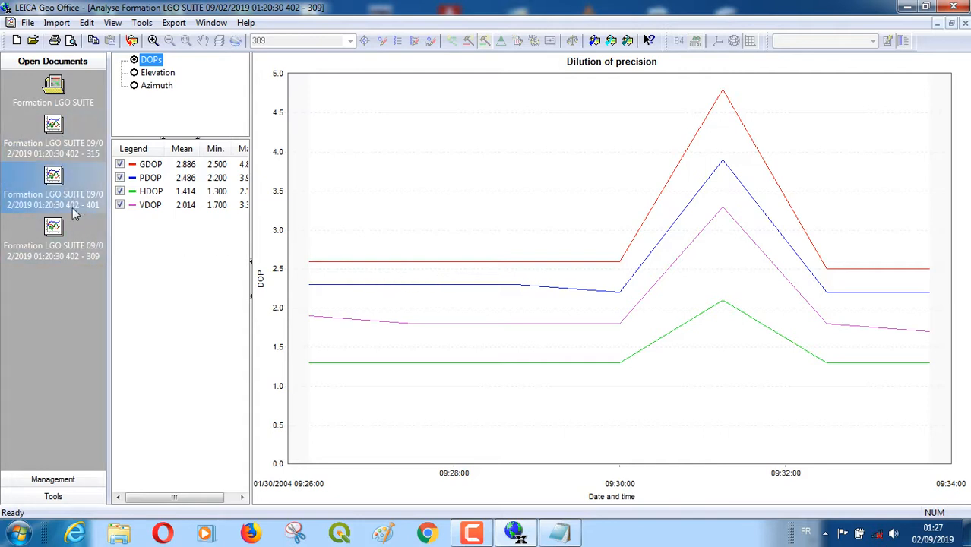
left_click(55, 249)
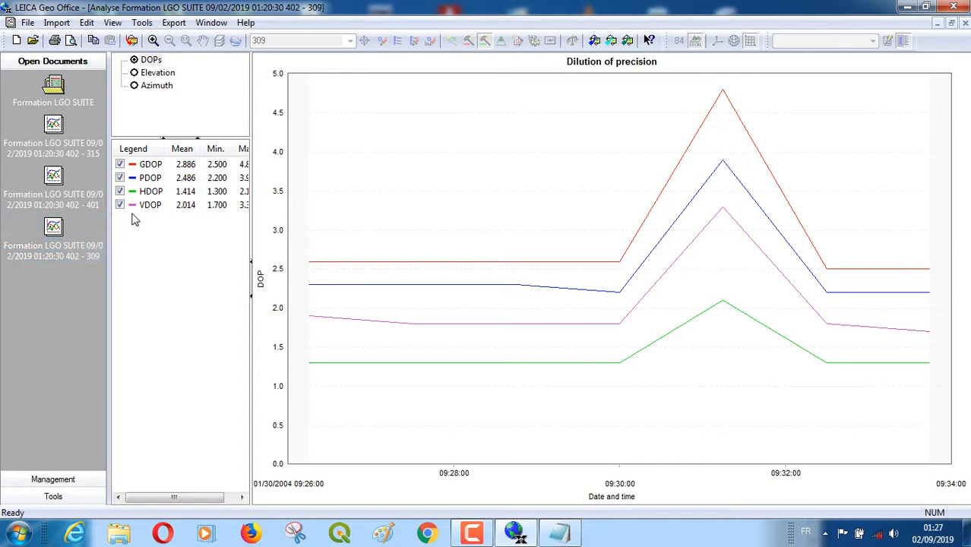
mouse_move(563, 536)
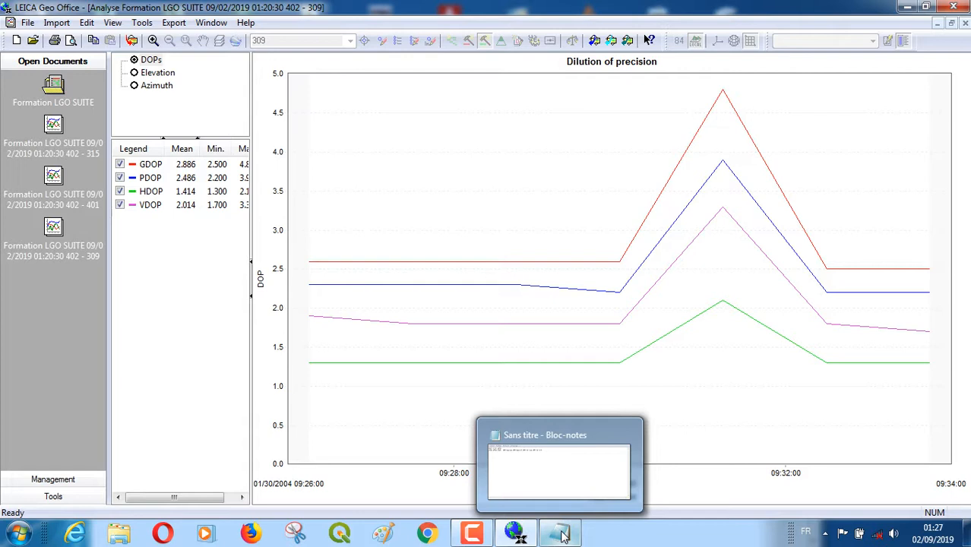
left_click(563, 535)
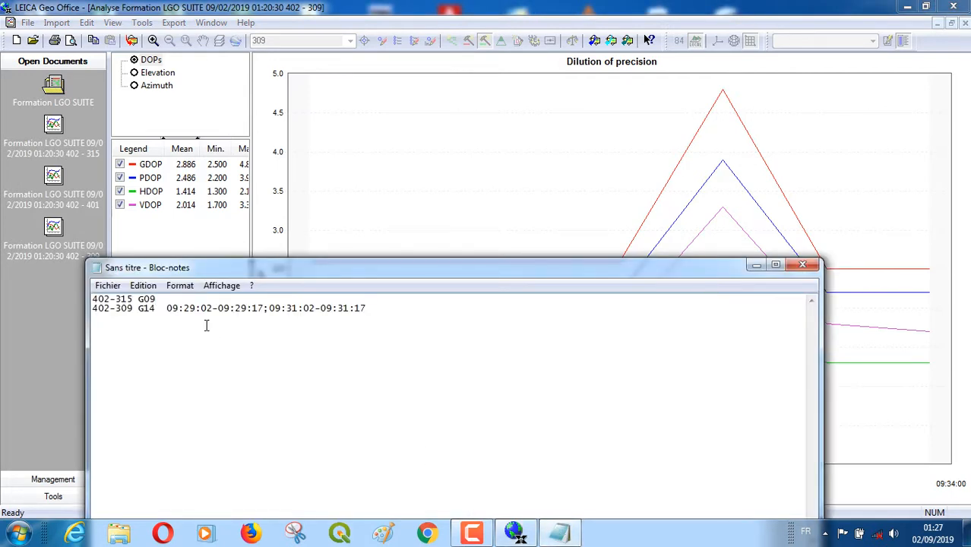
left_click(162, 227)
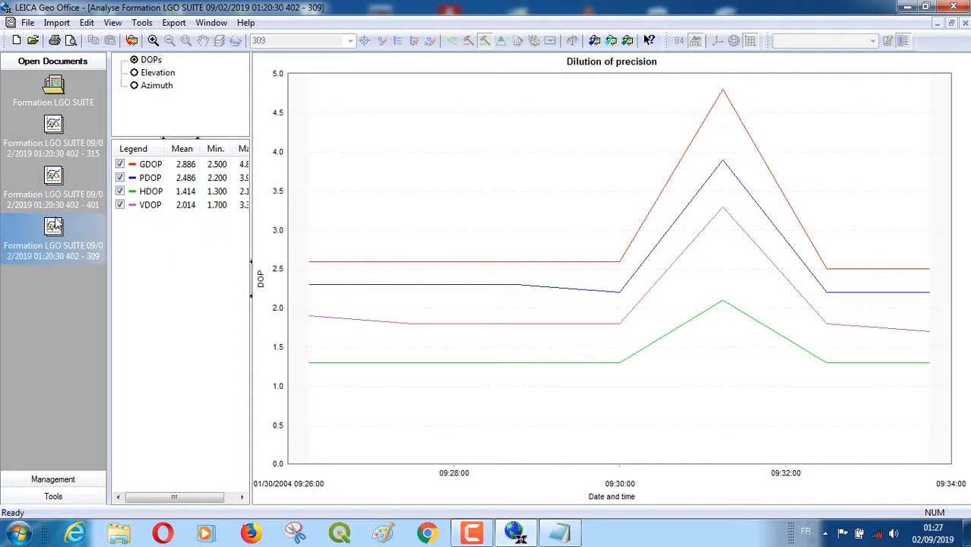
Step: Review the dilution of precision graphs and legend statistics for baselines 402-315 and 402-401
left_click(56, 126)
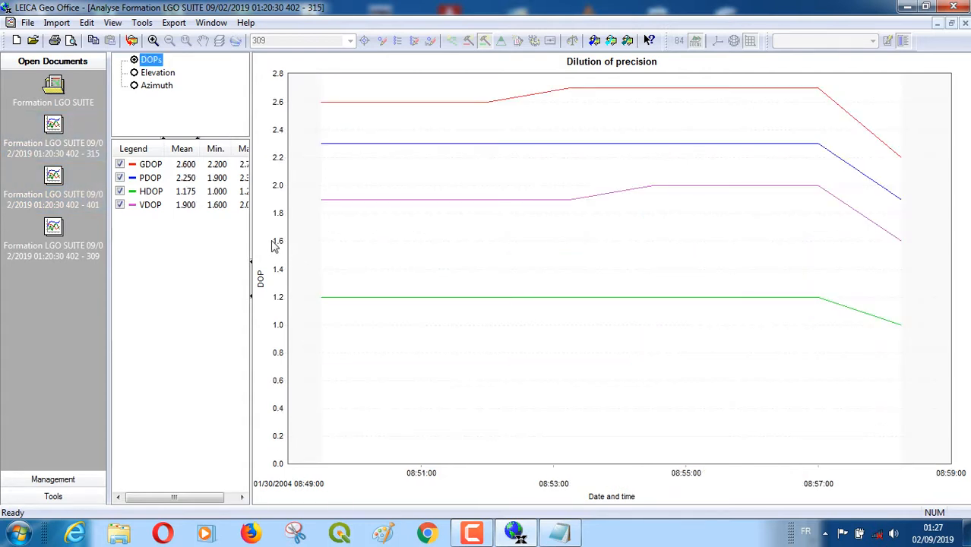
left_click(157, 75)
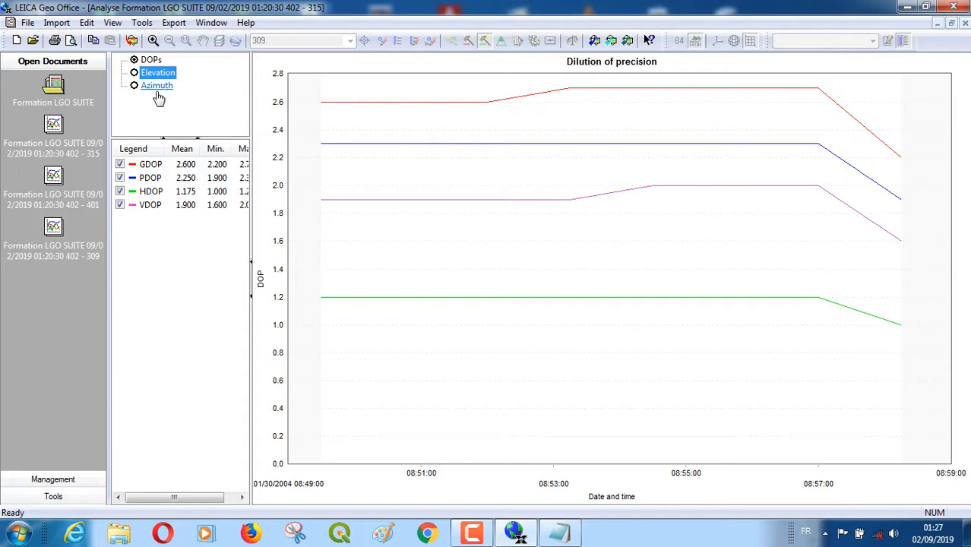
left_click(157, 88)
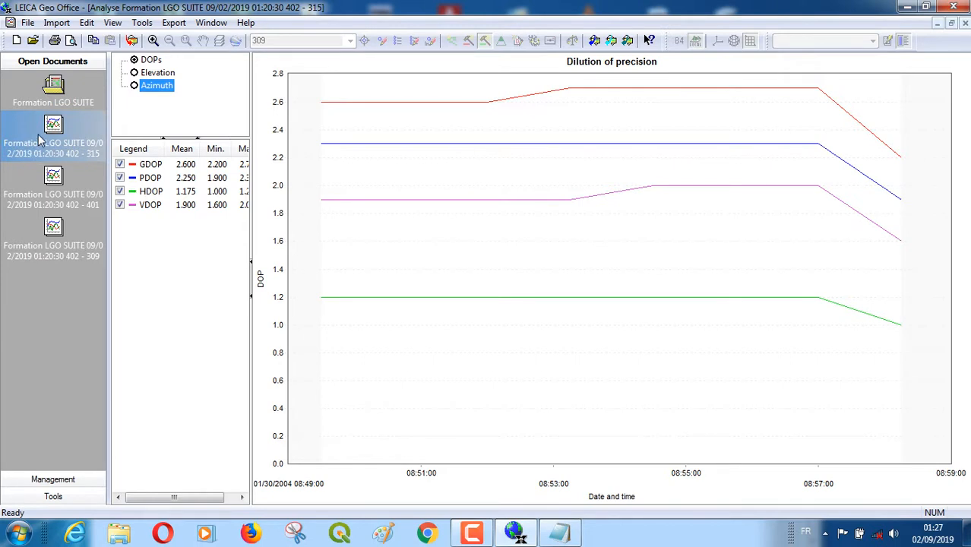
left_click(119, 206)
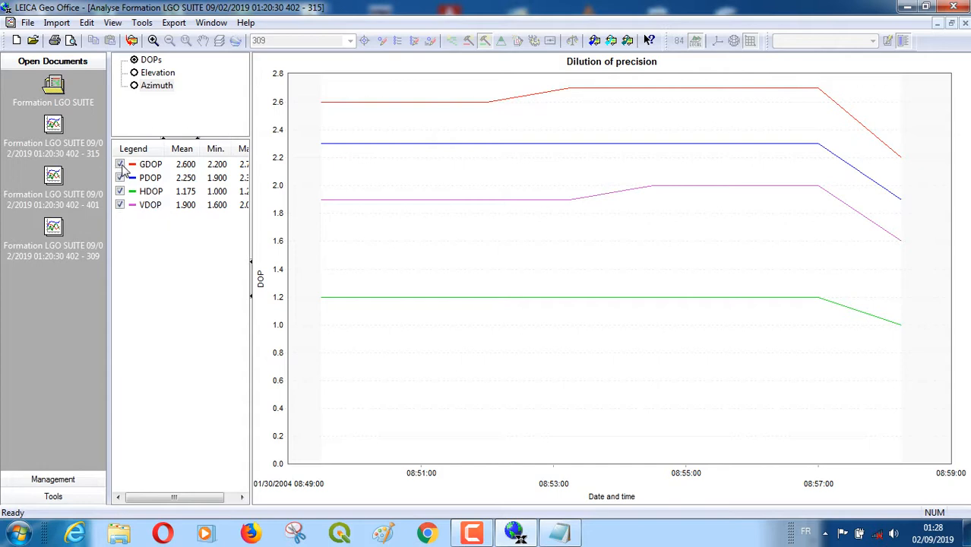
left_click(119, 165)
left_click(120, 165)
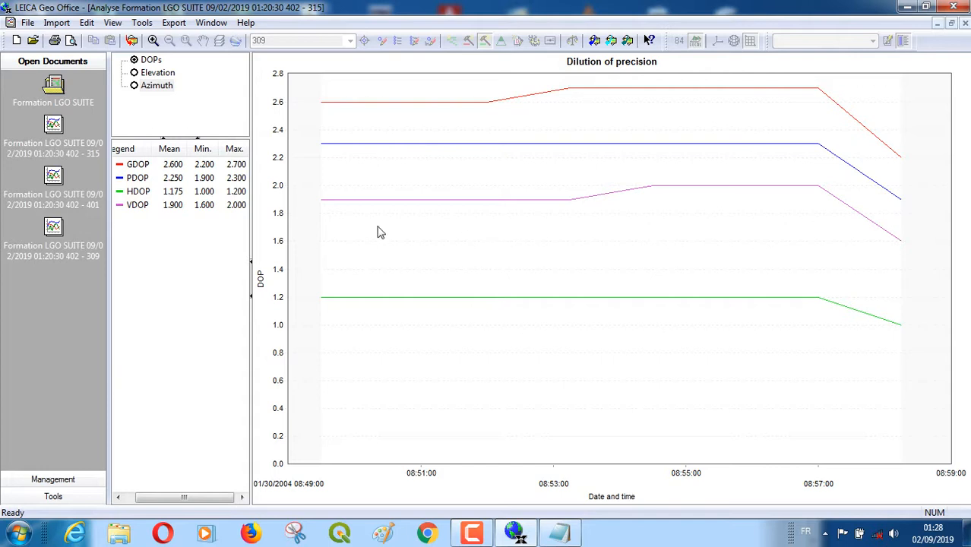
scroll(163, 234, "left", 1)
left_click(59, 193)
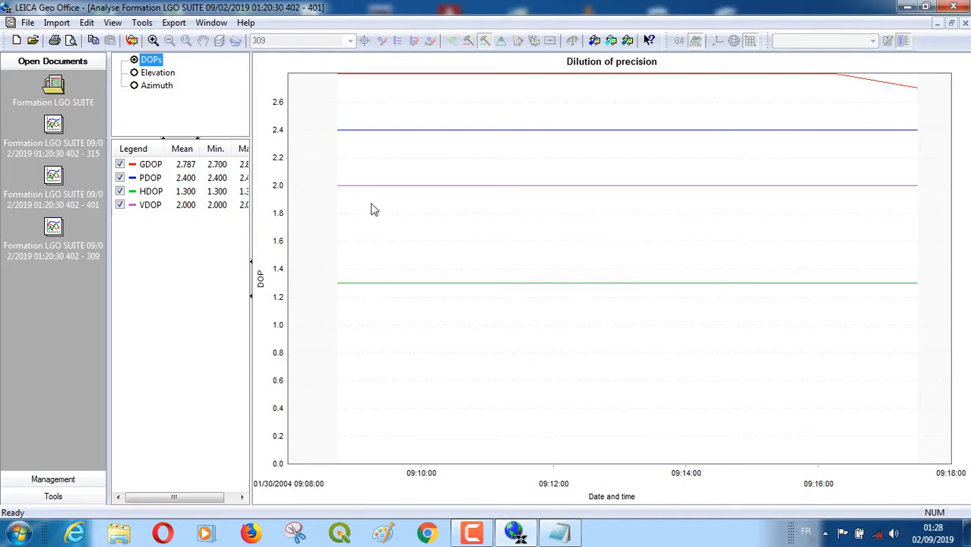
Step: Close the three baseline analysis windows and the Formation LGO SUITE project, and display the list of projects
left_click(965, 23)
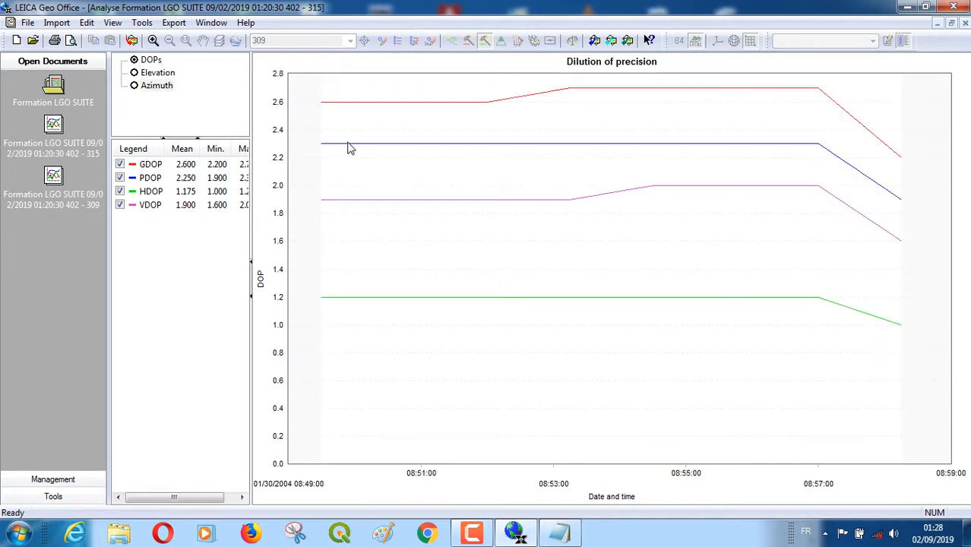
left_click(965, 24)
left_click(965, 24)
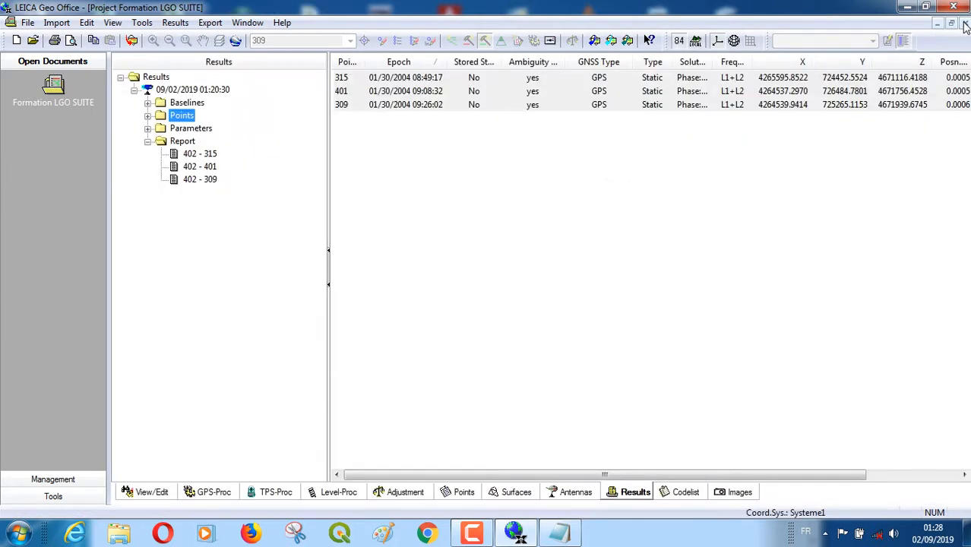
left_click(965, 24)
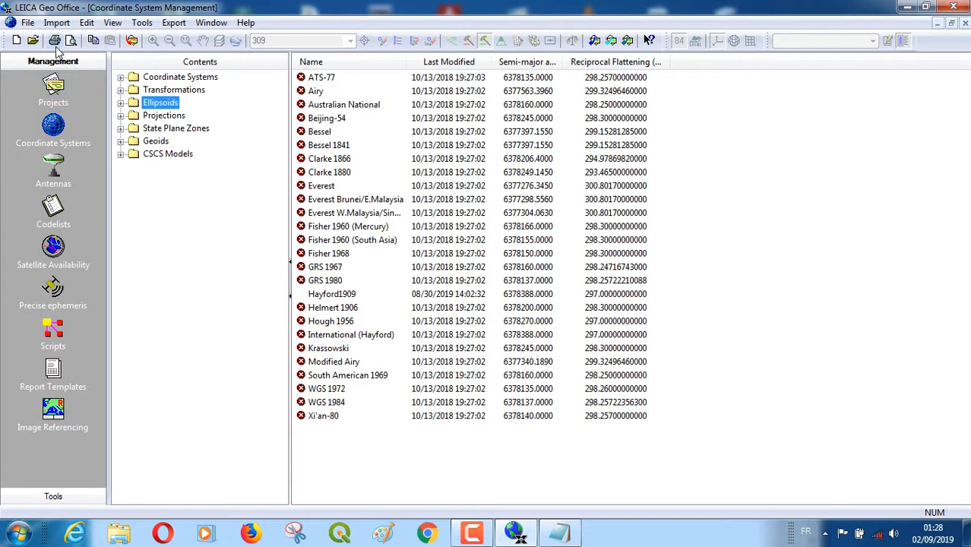
left_click(54, 102)
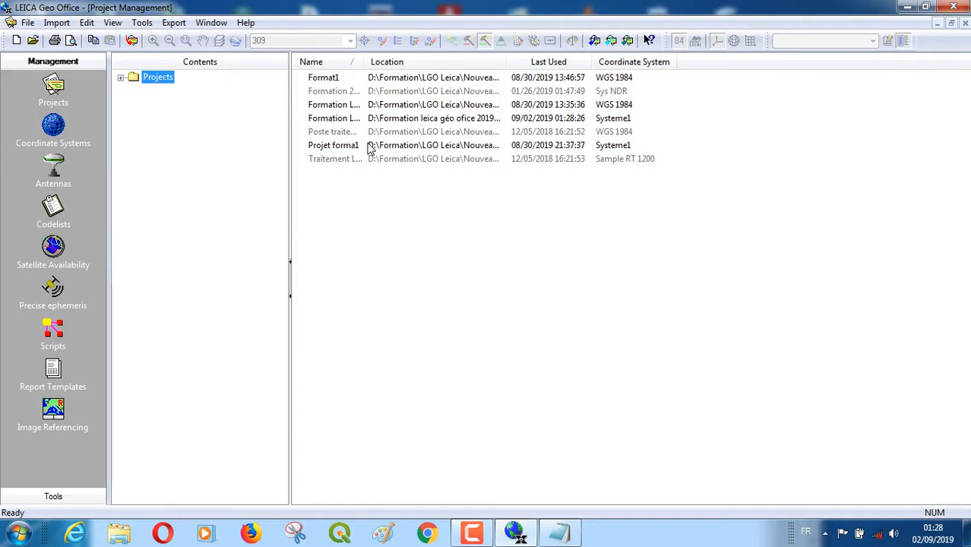
Step: Reopen the Formation LGO SUITE project in Systeme1 and expand its 09/02/2019 01:20:30 processing results
left_click(345, 120)
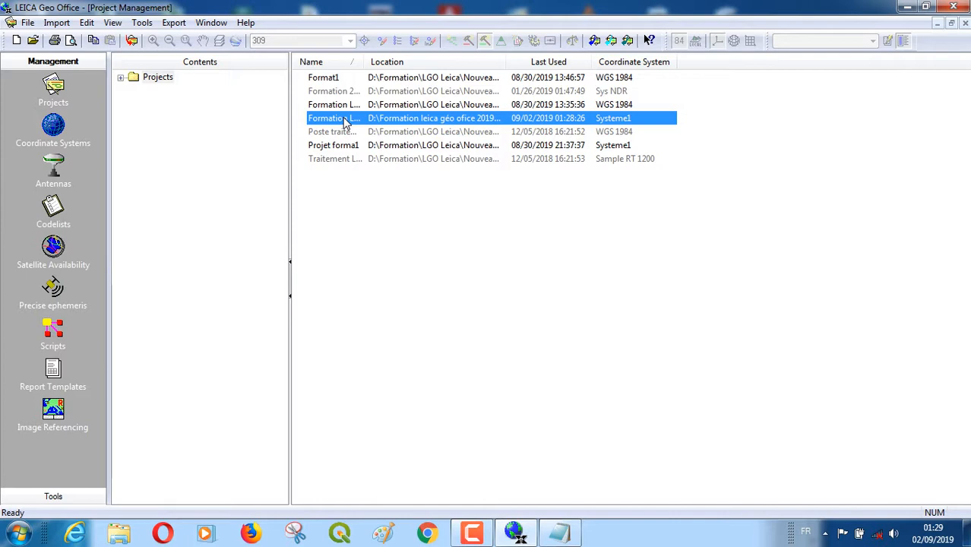
double_click(346, 120)
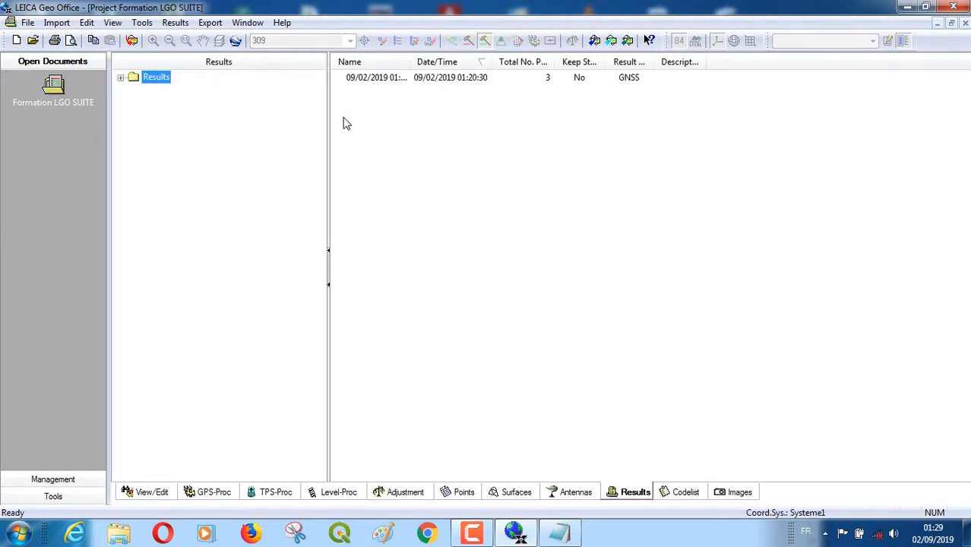
left_click(121, 79)
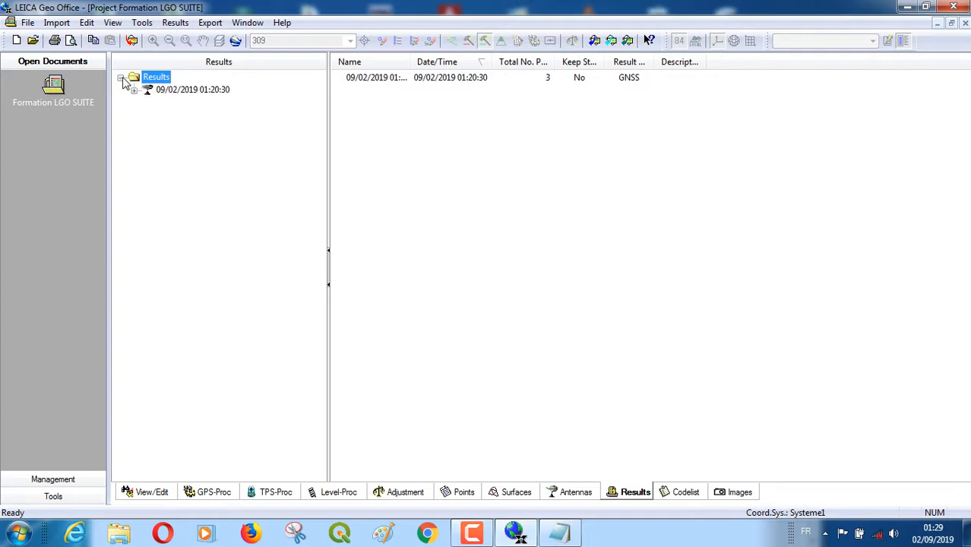
left_click(133, 89)
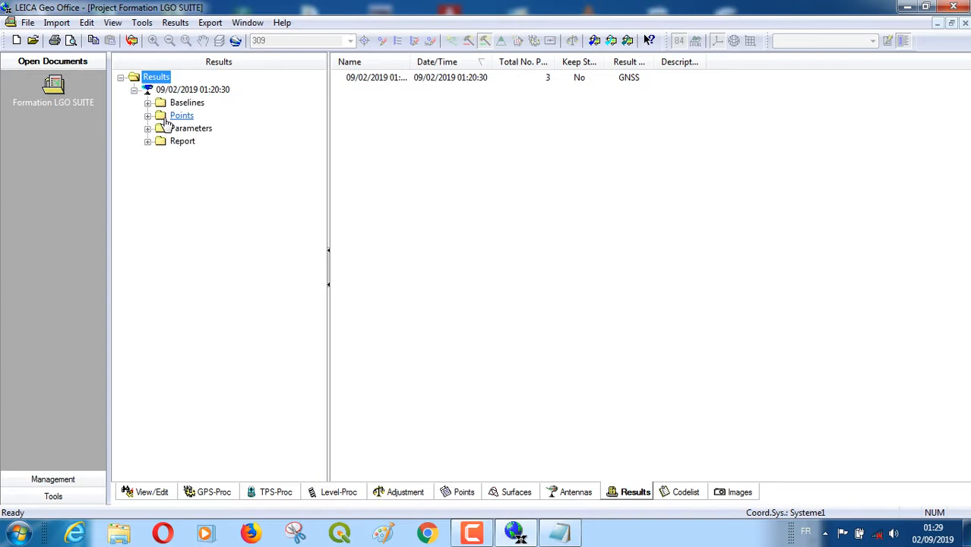
Step: Display the processed points list of the 01:20:30 results
left_click(149, 142)
left_click(149, 143)
left_click(148, 143)
left_click(149, 143)
right_click(164, 120)
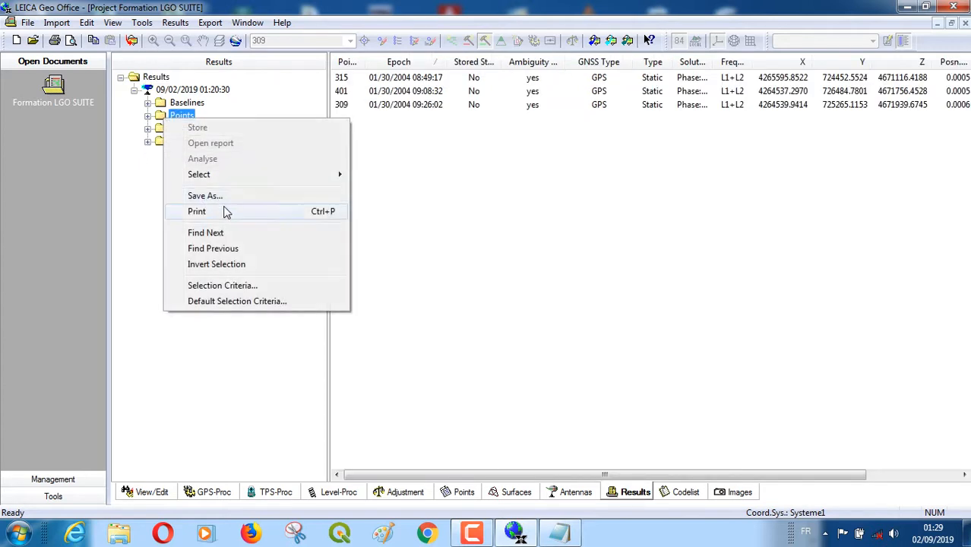
left_click(159, 178)
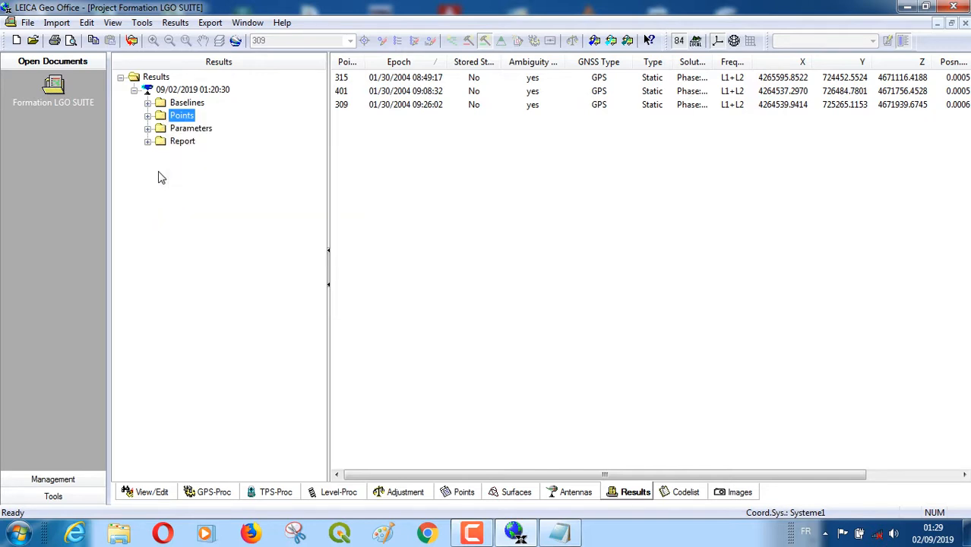
Step: Show the GPS processing intervals, check the noted satellites, and keep the 10-minute 315 interval selected as rover
left_click(210, 492)
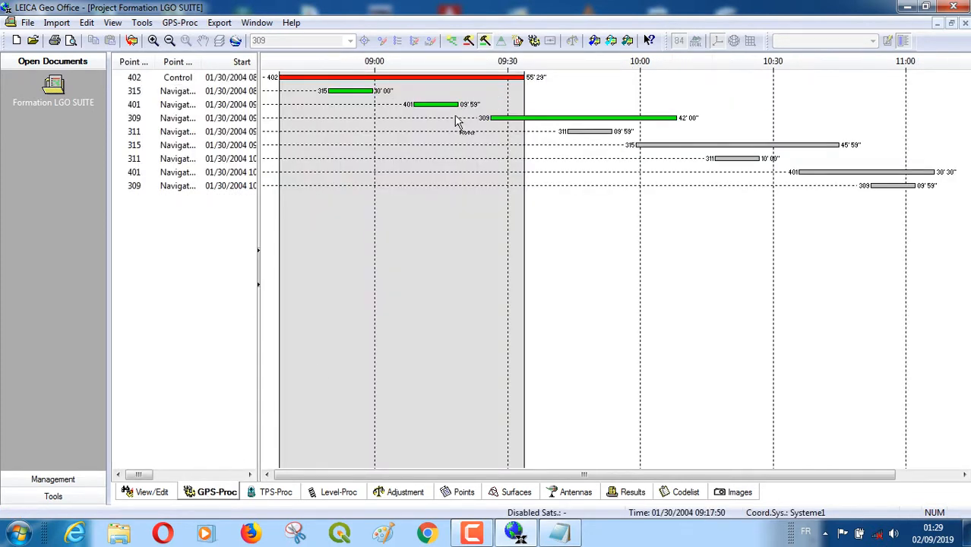
left_click(572, 532)
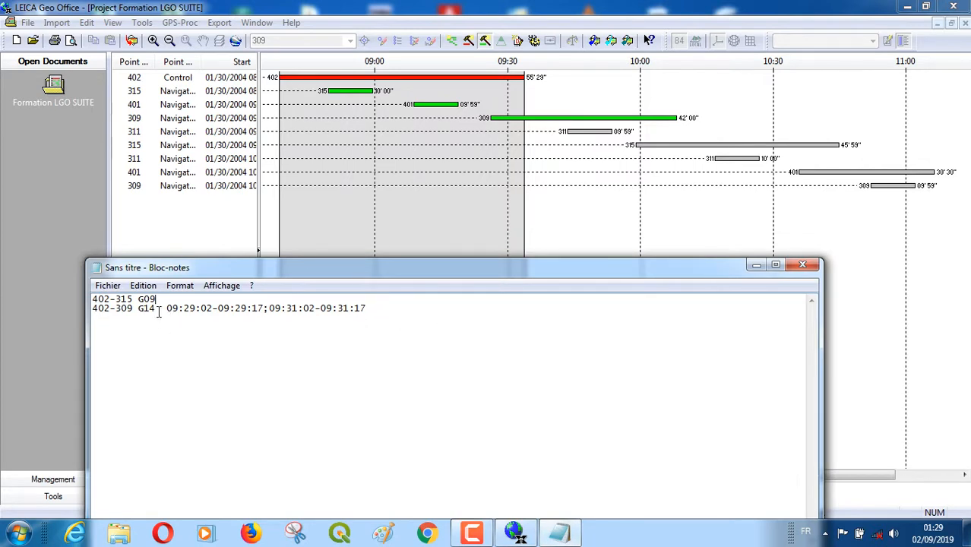
right_click(352, 93)
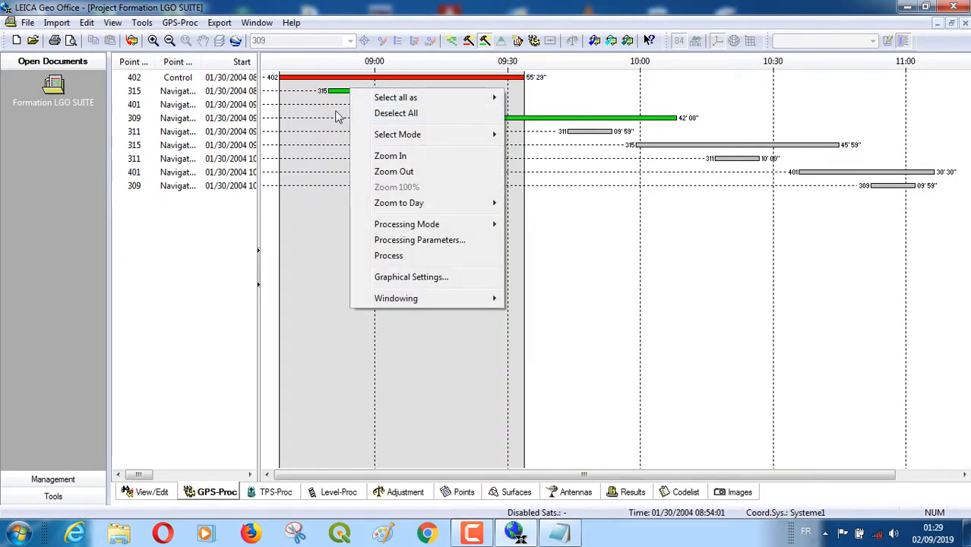
left_click(340, 94)
right_click(340, 96)
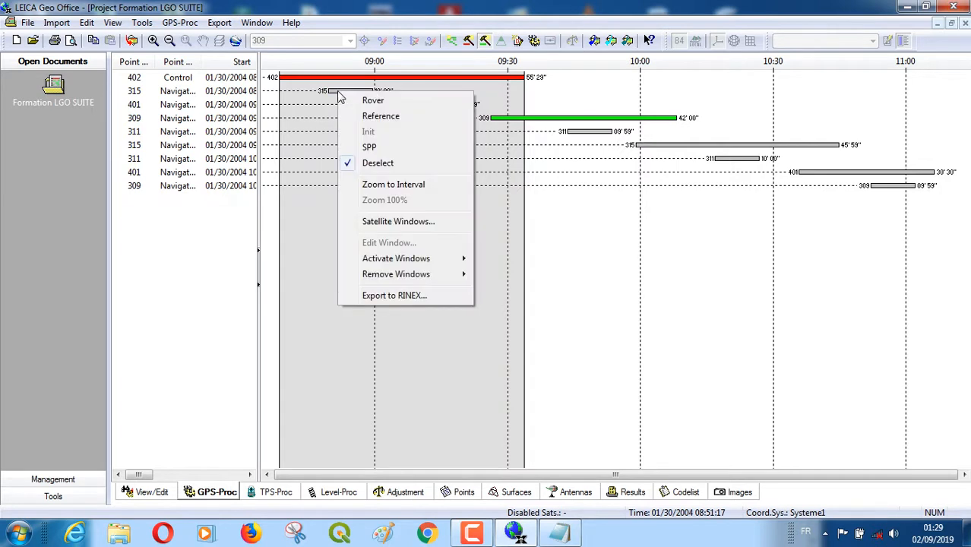
left_click(333, 94)
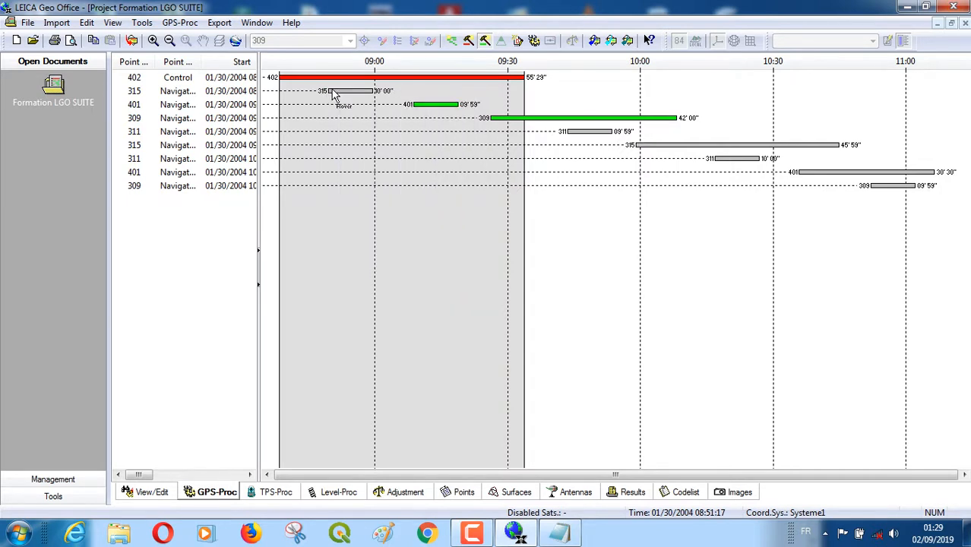
left_click(481, 47)
left_click(360, 92)
Step: Exclude satellite G09 over its whole tracking bar in the satellite windows of the 10-minute 315 interval
right_click(342, 96)
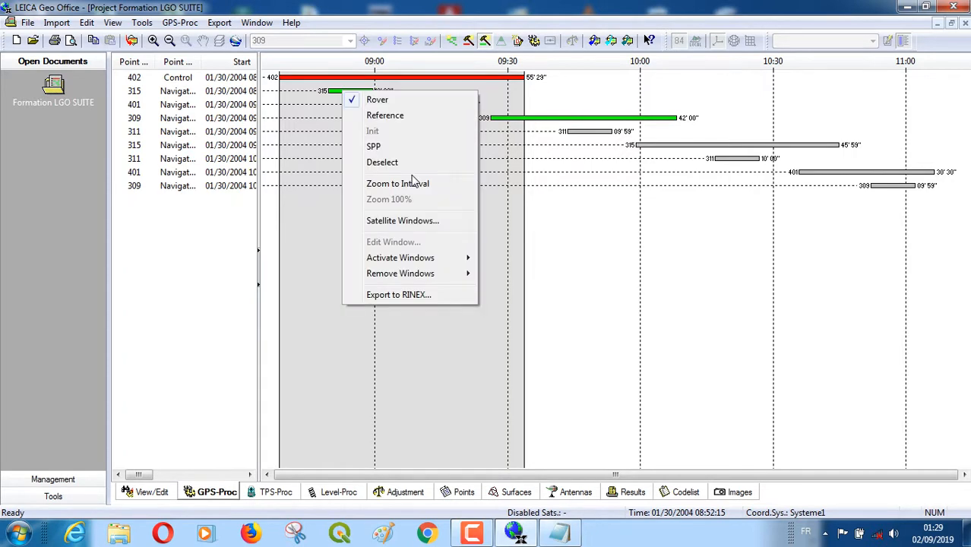
left_click(404, 222)
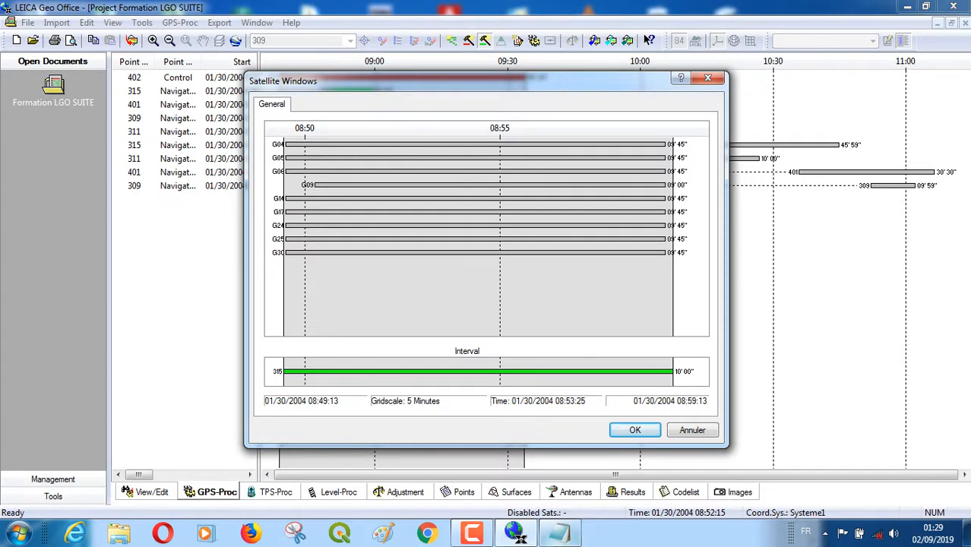
left_click(559, 535)
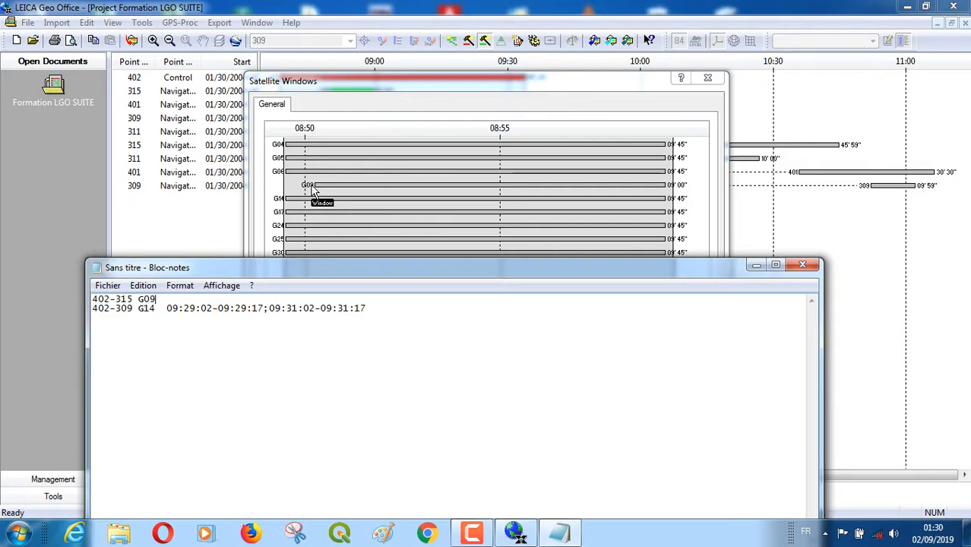
left_click(756, 264)
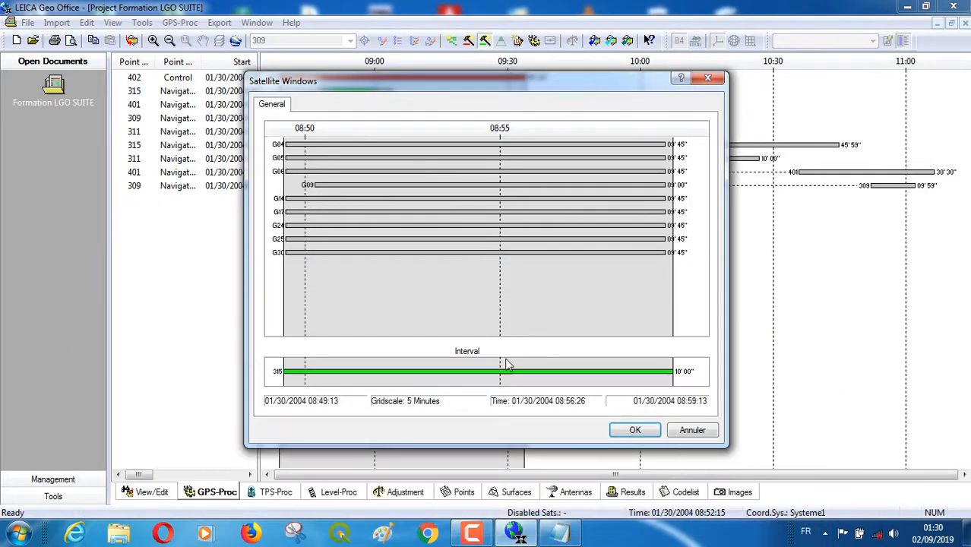
right_click(454, 304)
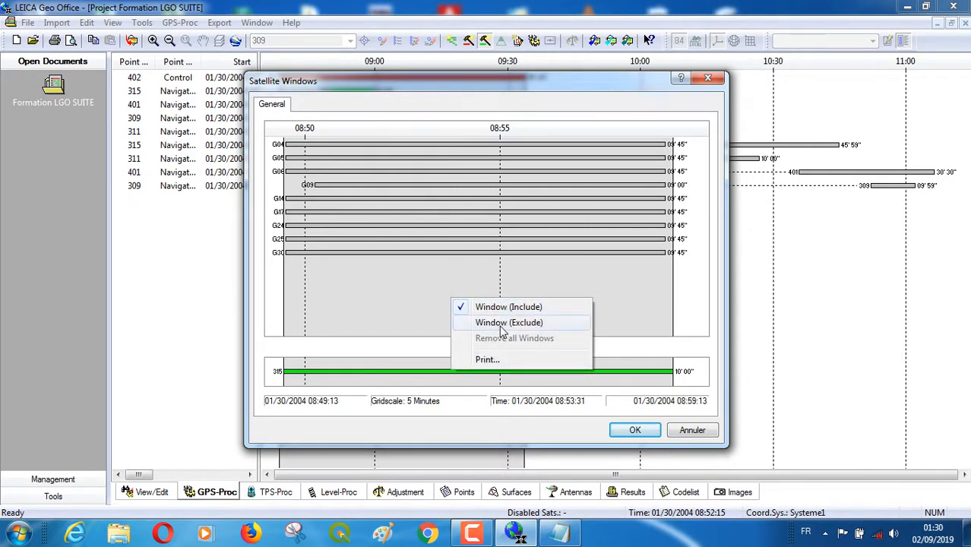
left_click(500, 324)
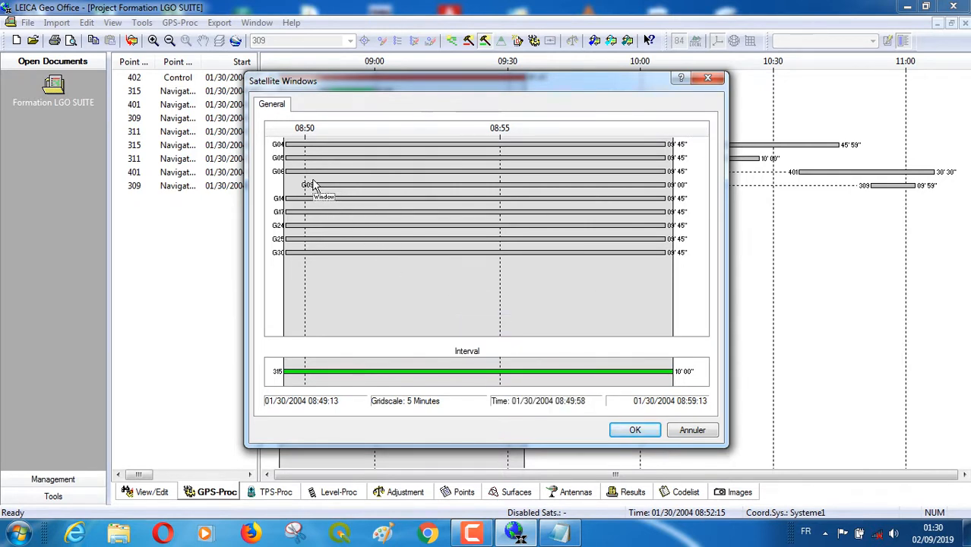
left_click_drag(332, 190, 672, 186)
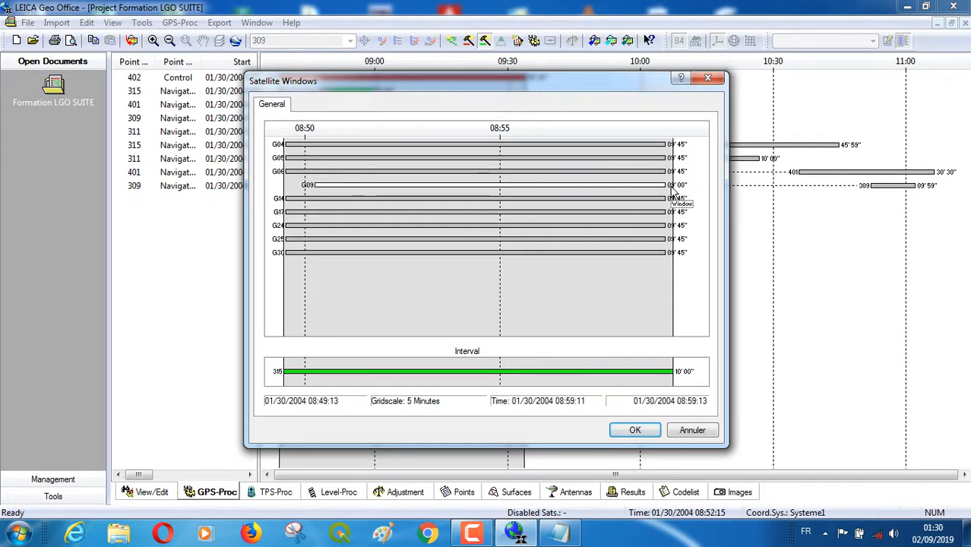
left_click(635, 430)
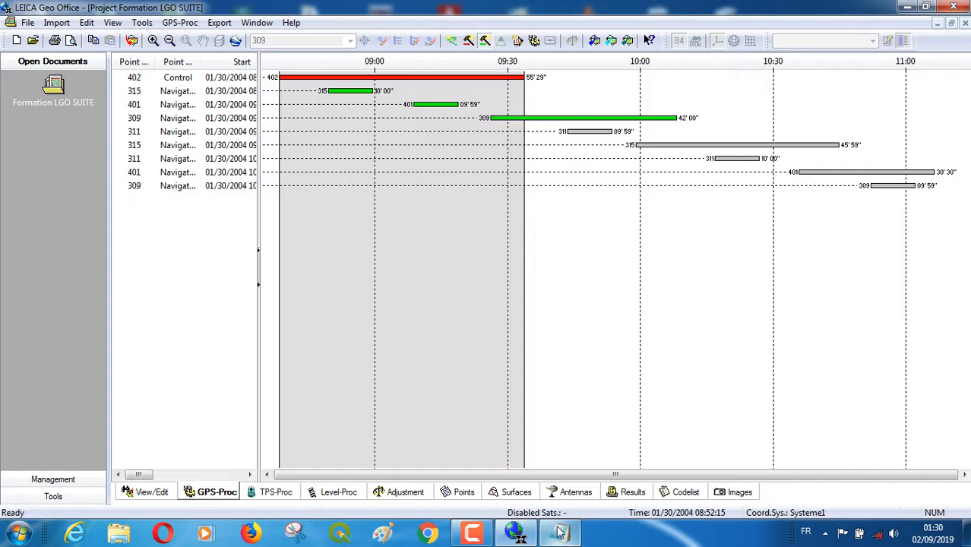
Step: Exclude satellite G14 over its whole tracking bar in the satellite windows of the 42-minute 309 interval
right_click(537, 120)
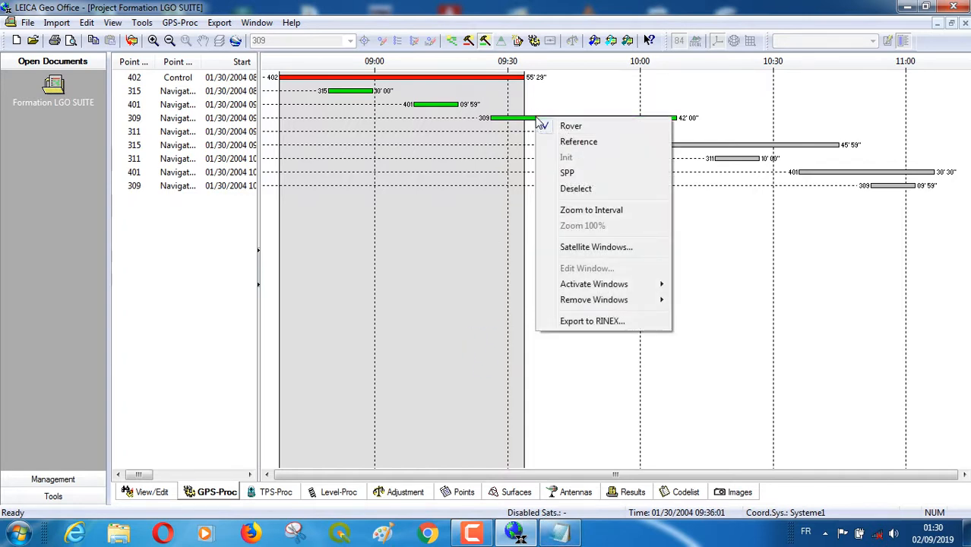
left_click(582, 249)
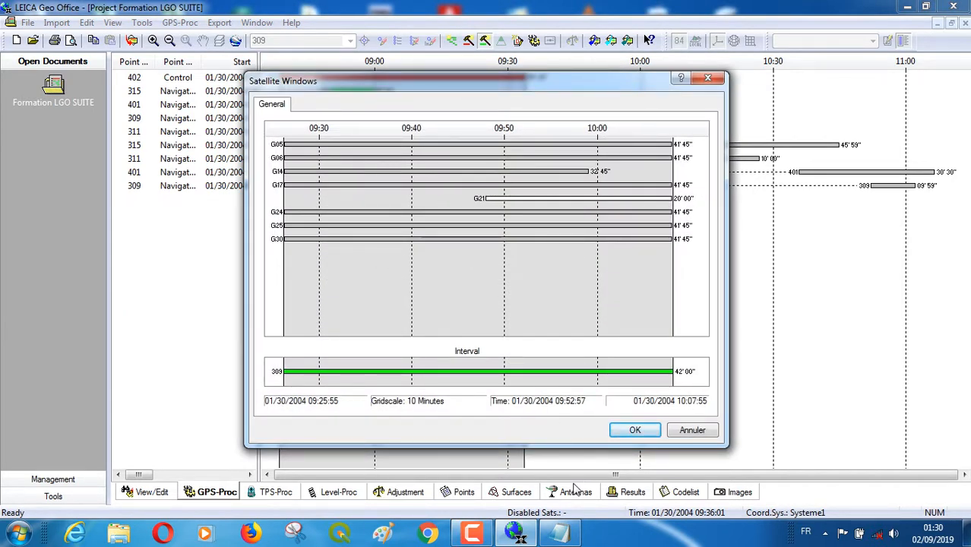
left_click(554, 540)
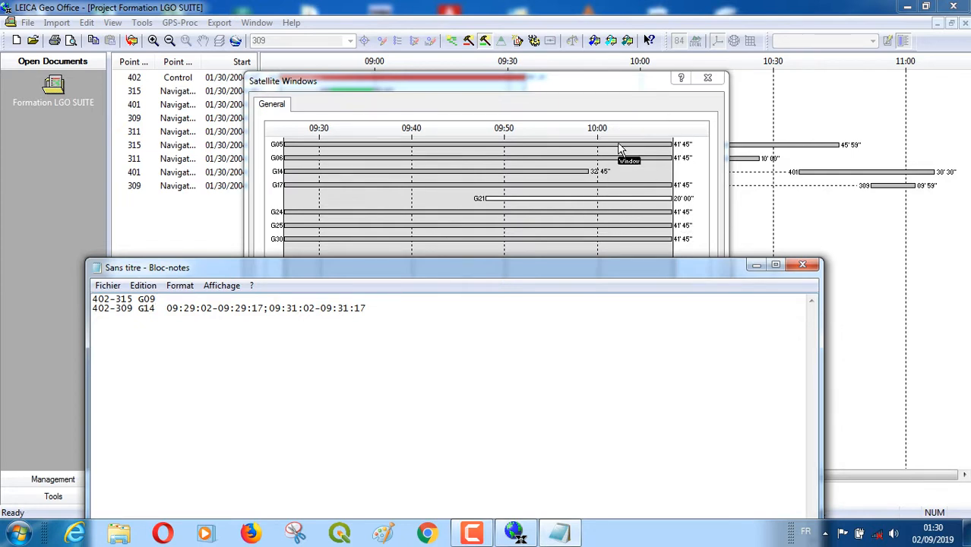
left_click(454, 203)
right_click(450, 276)
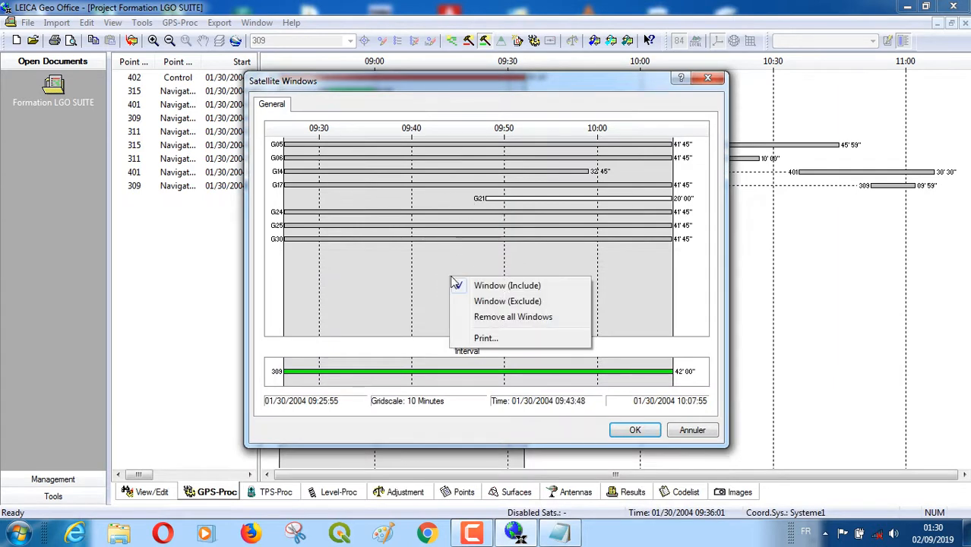
left_click(509, 302)
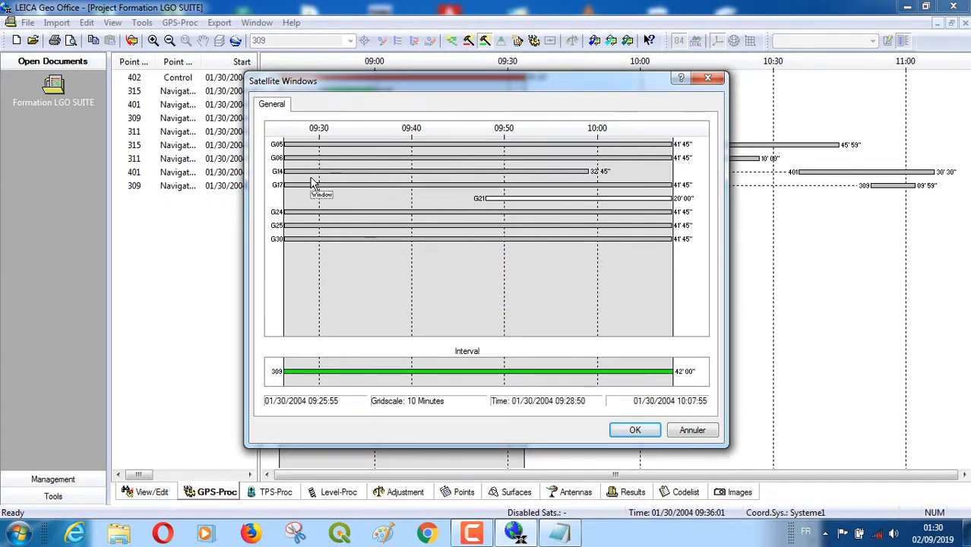
left_click_drag(286, 174, 369, 186)
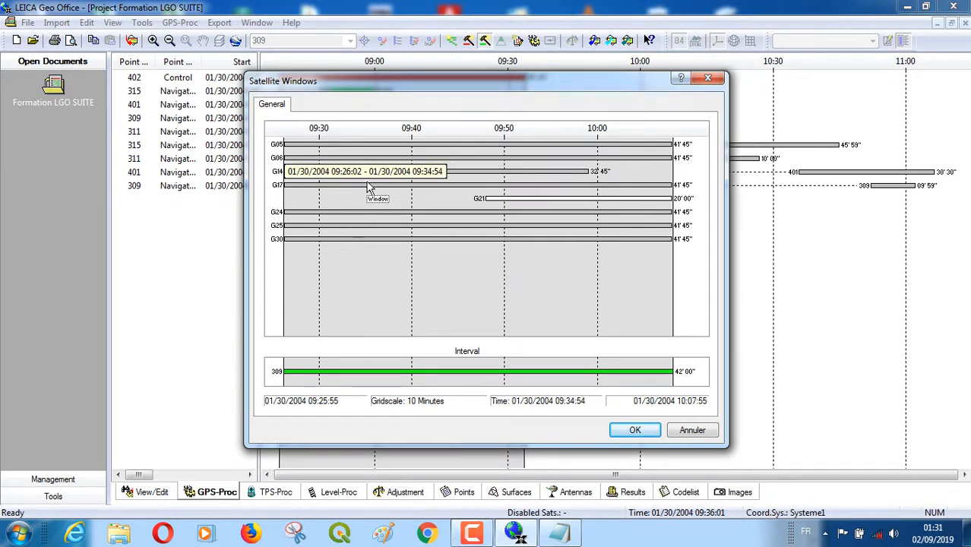
left_click_drag(368, 186, 602, 183)
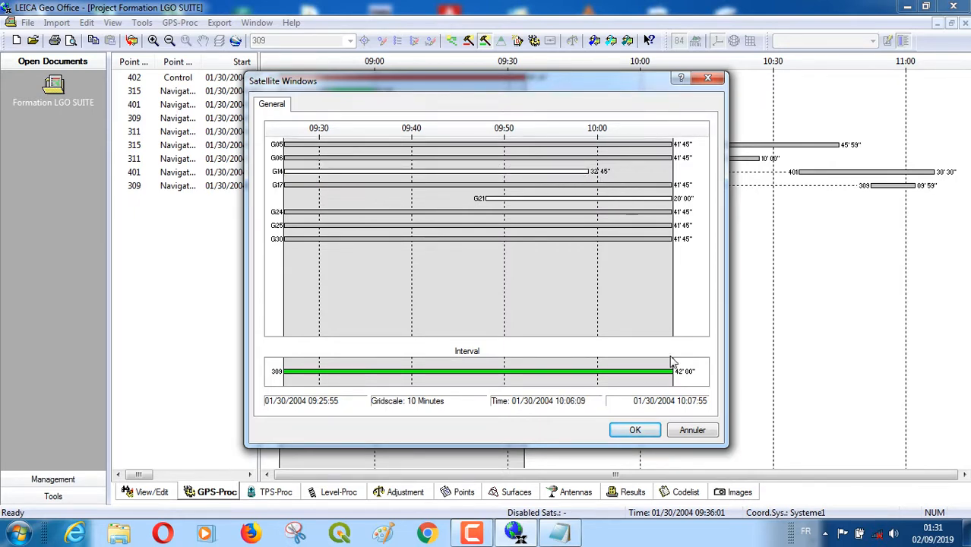
left_click(635, 431)
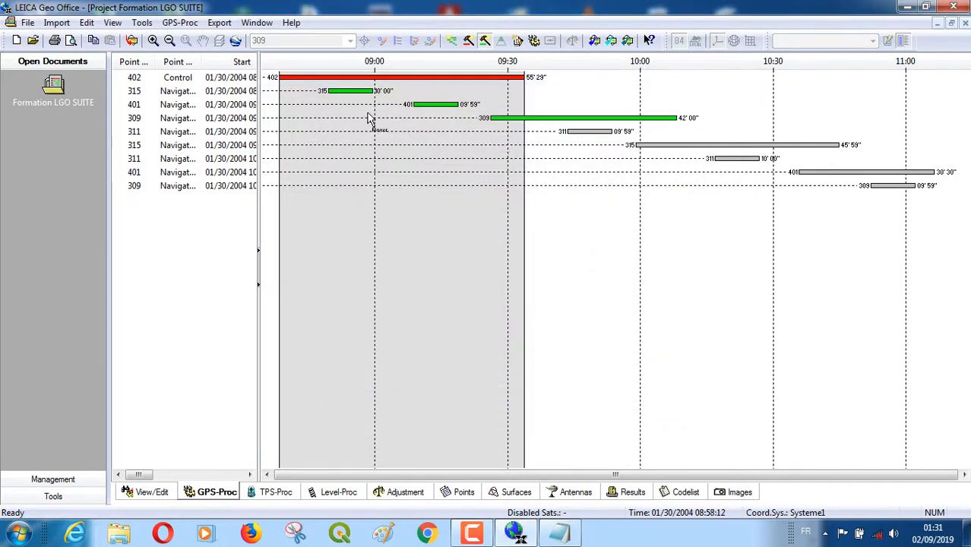
Step: Reprocess the selected intervals and open the 402-315 baseline report of the 01:31:17 results
left_click(534, 43)
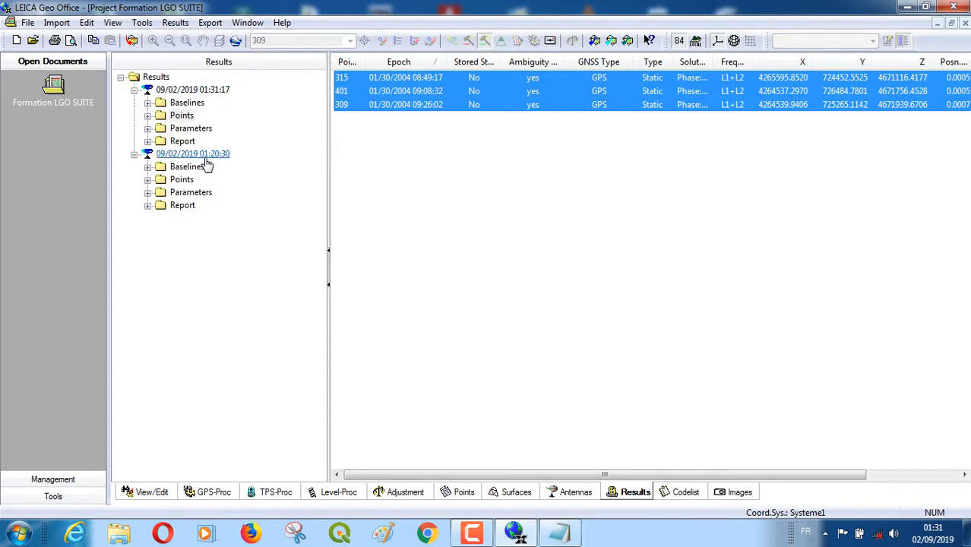
left_click(148, 141)
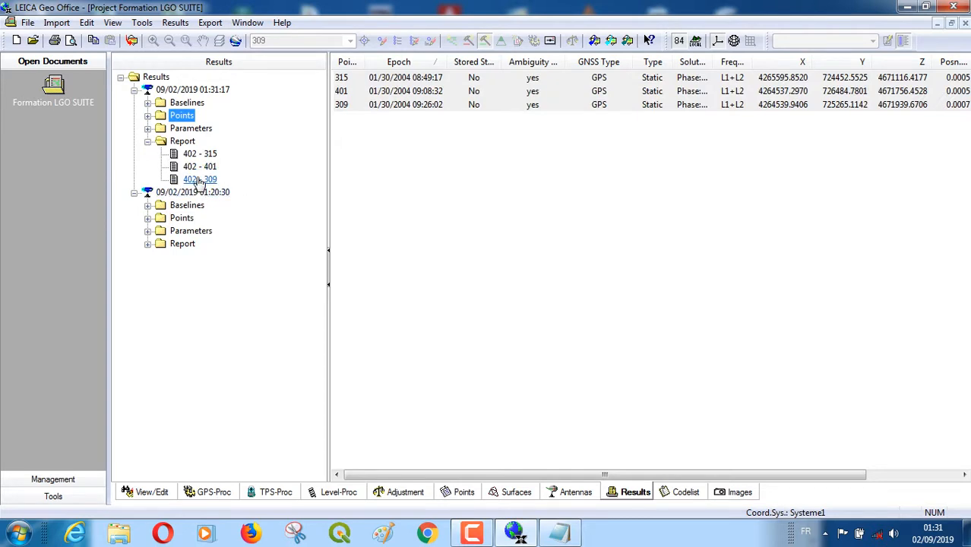
left_click(200, 154)
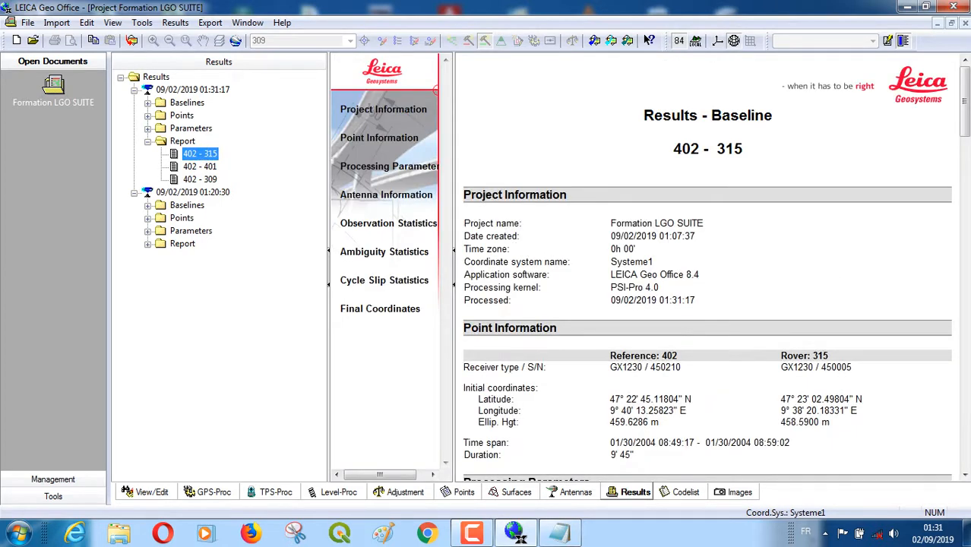
Step: Examine the new 402-315 report from the point information down to the cycle slip statistics and final coordinates
left_click(965, 476)
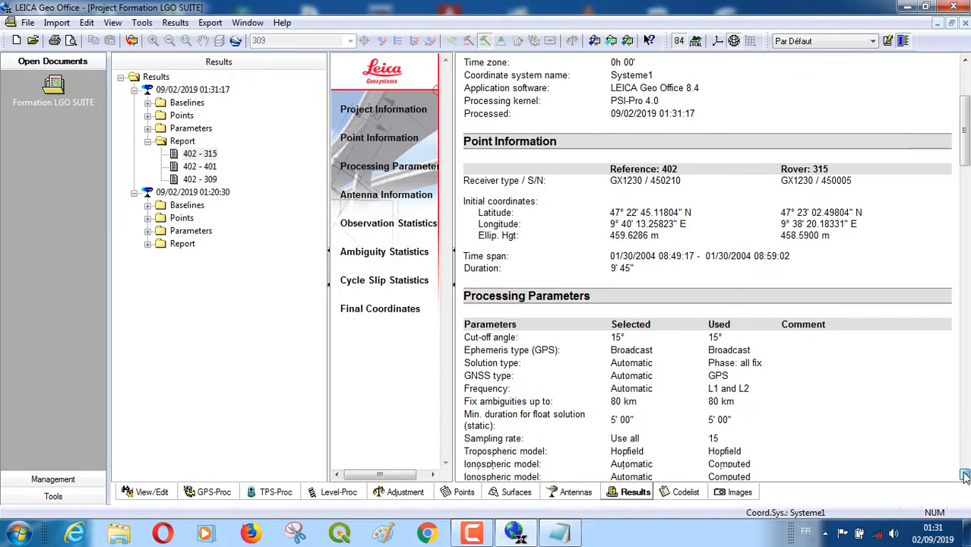
left_click(965, 476)
left_click_drag(965, 476, 965, 476)
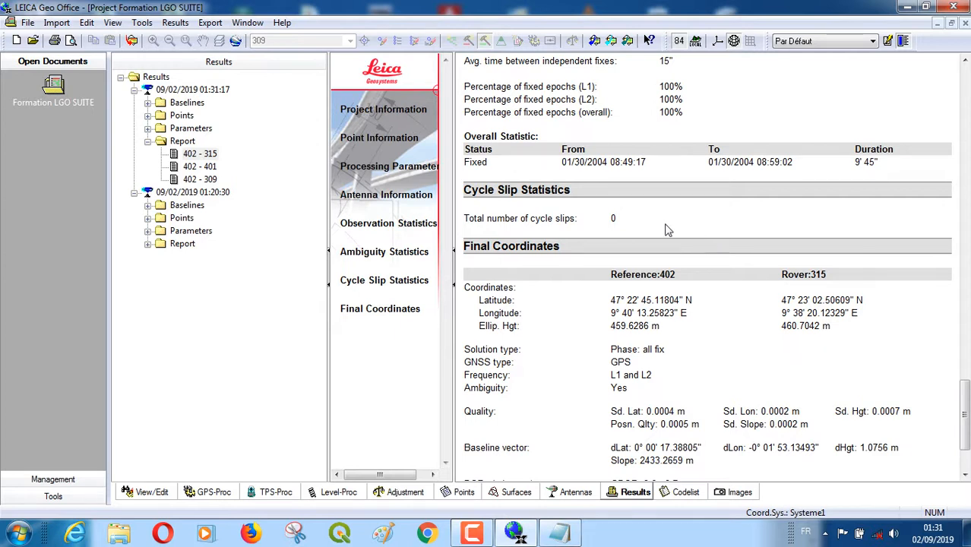
Step: Display the coordinates in Cartesian form and examine the 402-315 report down to its final coordinates, quality, DOPs and used satellites
left_click(717, 42)
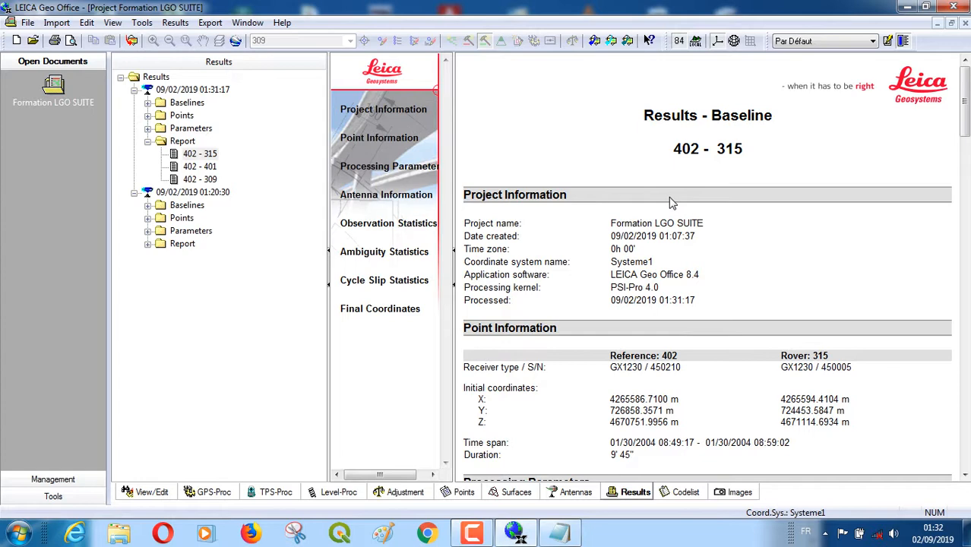
scroll(684, 220, "down", 3)
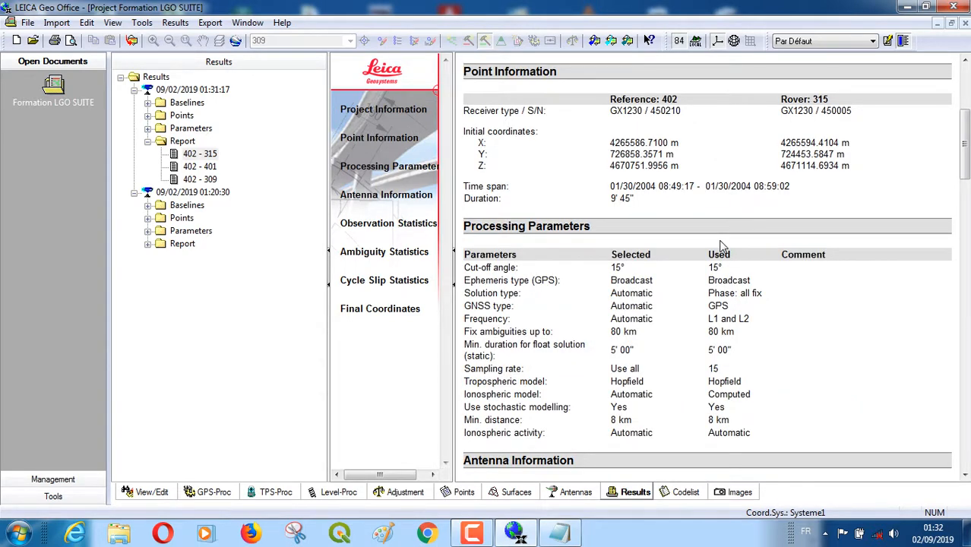
scroll(722, 247, "down", 5)
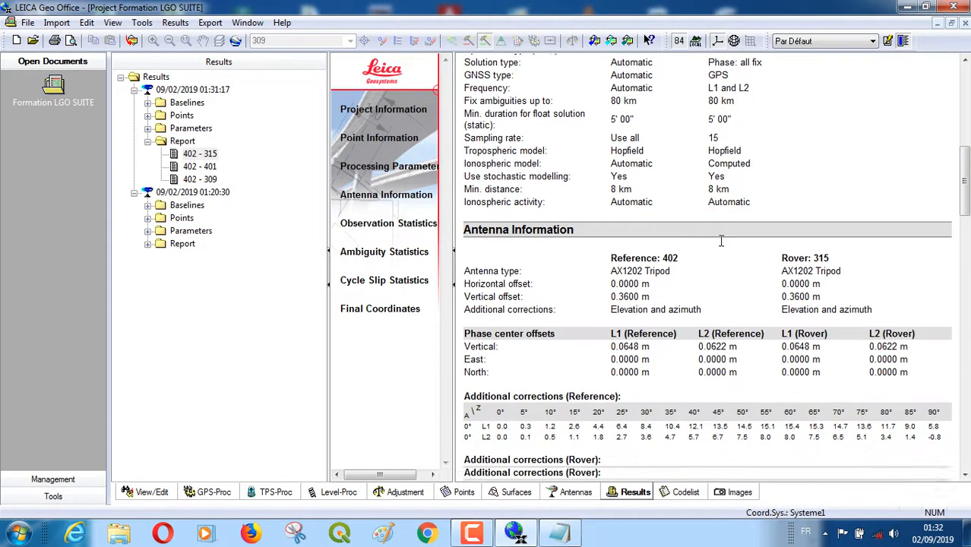
scroll(722, 246, "down", 7)
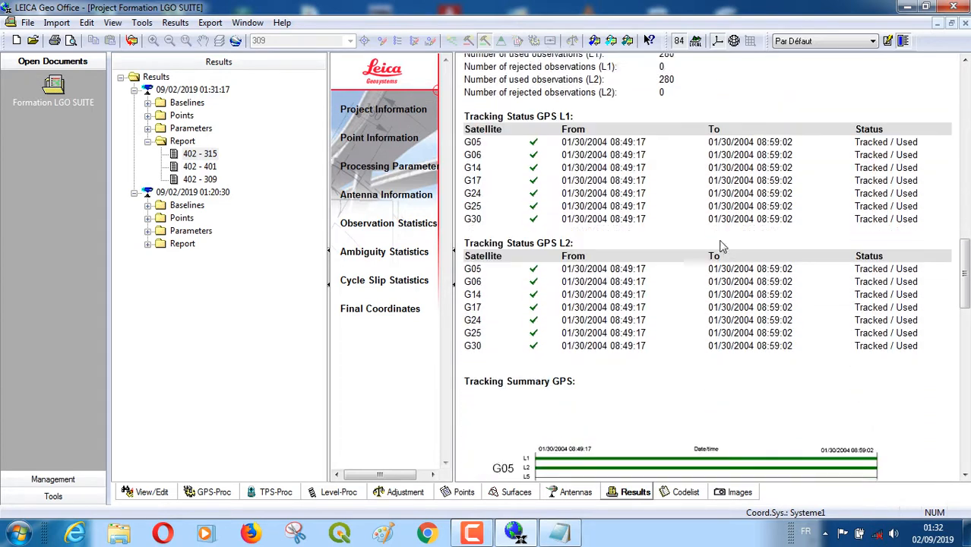
scroll(722, 247, "down", 5)
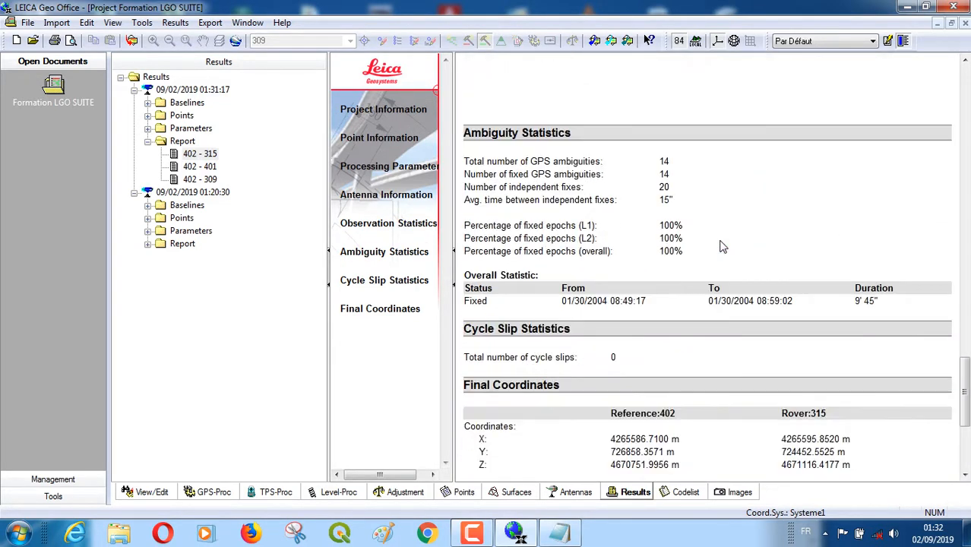
scroll(722, 247, "down", 2)
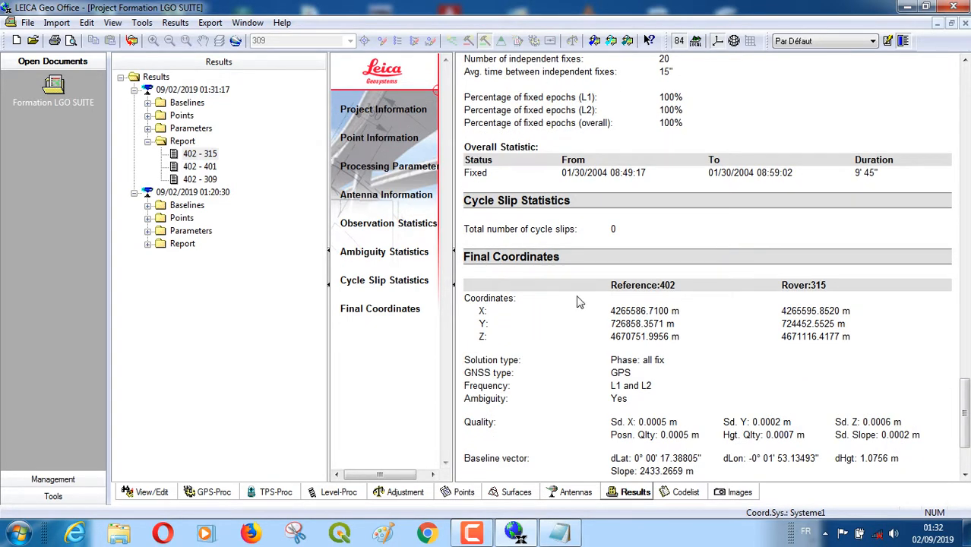
scroll(728, 269, "down", 1)
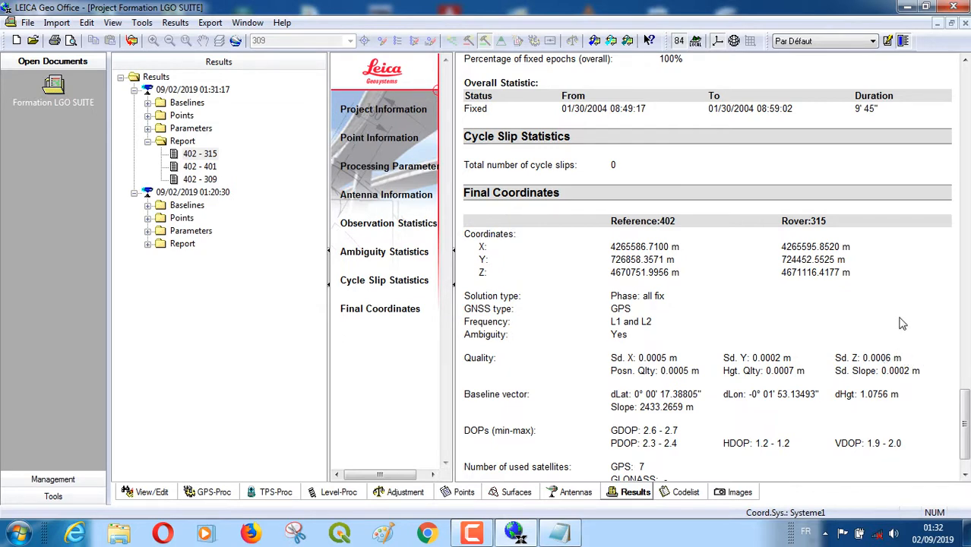
scroll(902, 323, "down", 2)
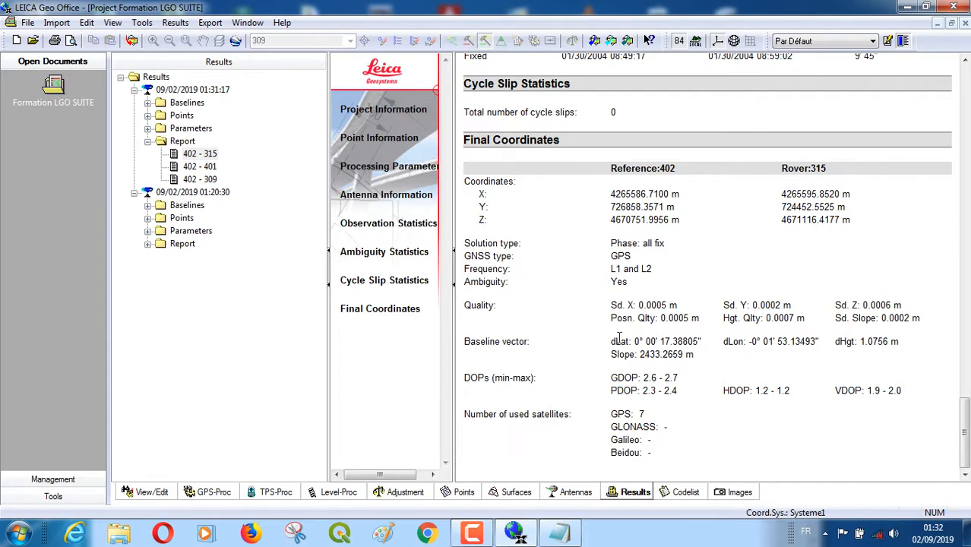
scroll(647, 344, "up", 15)
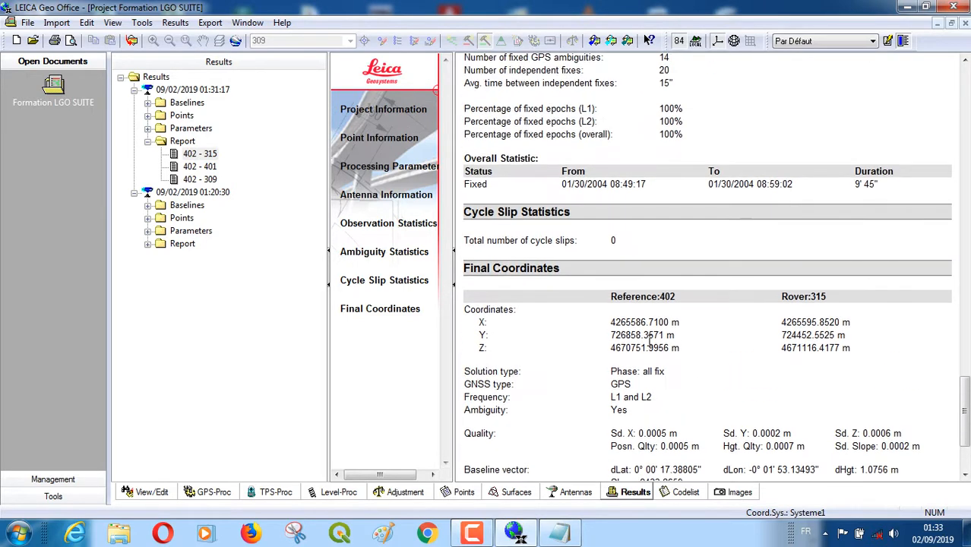
scroll(649, 346, "up", 20)
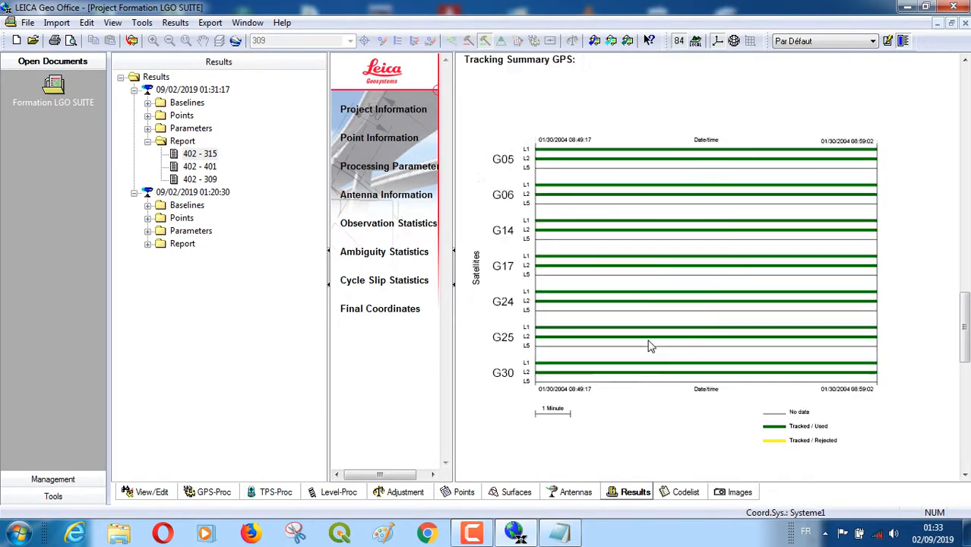
scroll(649, 346, "up", 20)
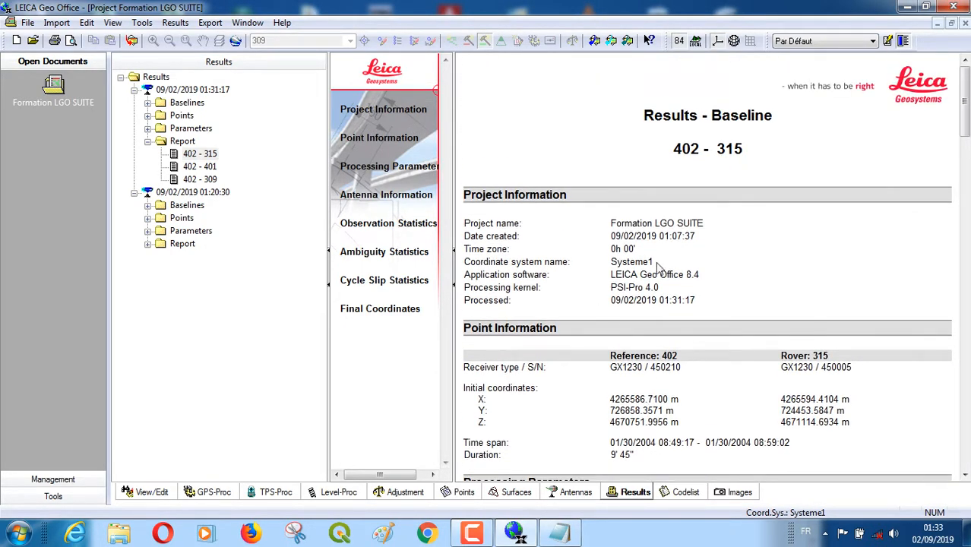
right_click(757, 226)
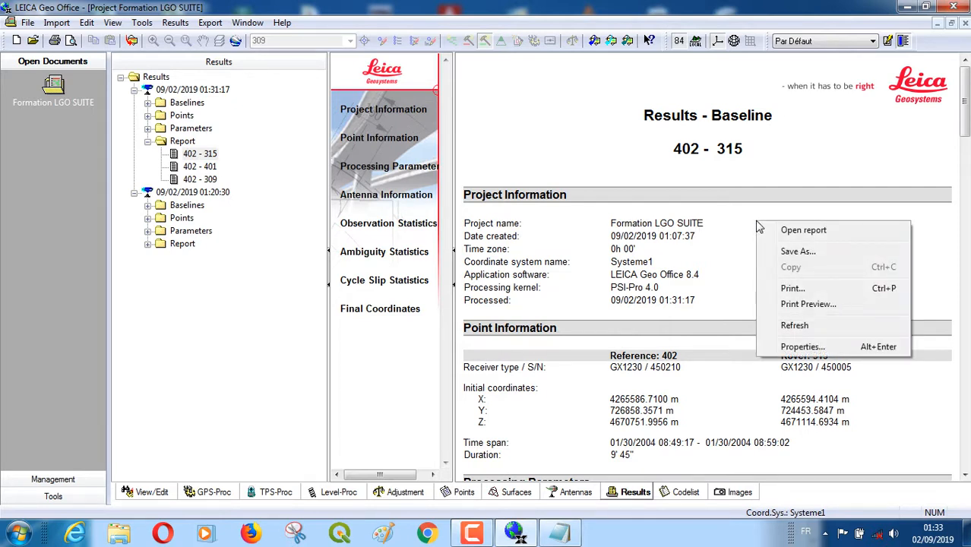
left_click(812, 296)
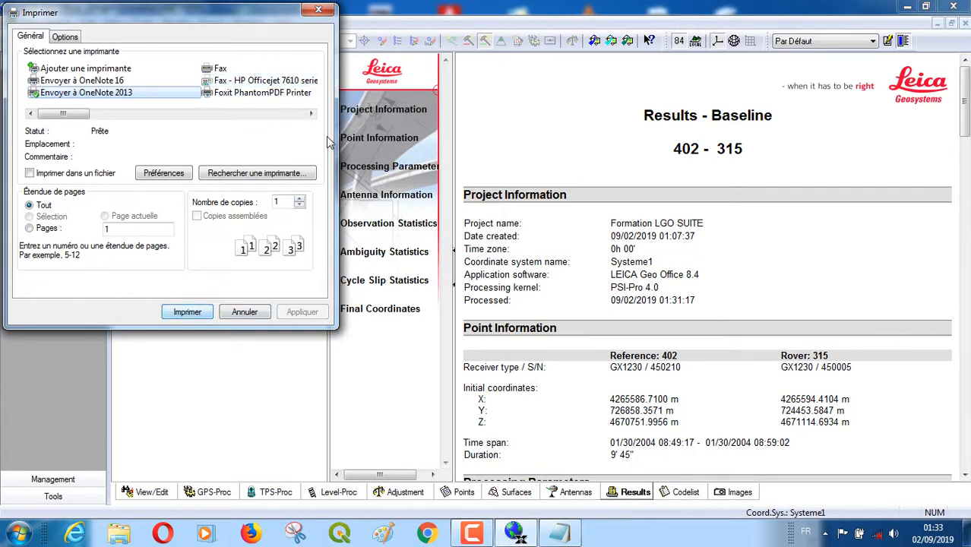
left_click(311, 114)
left_click(311, 113)
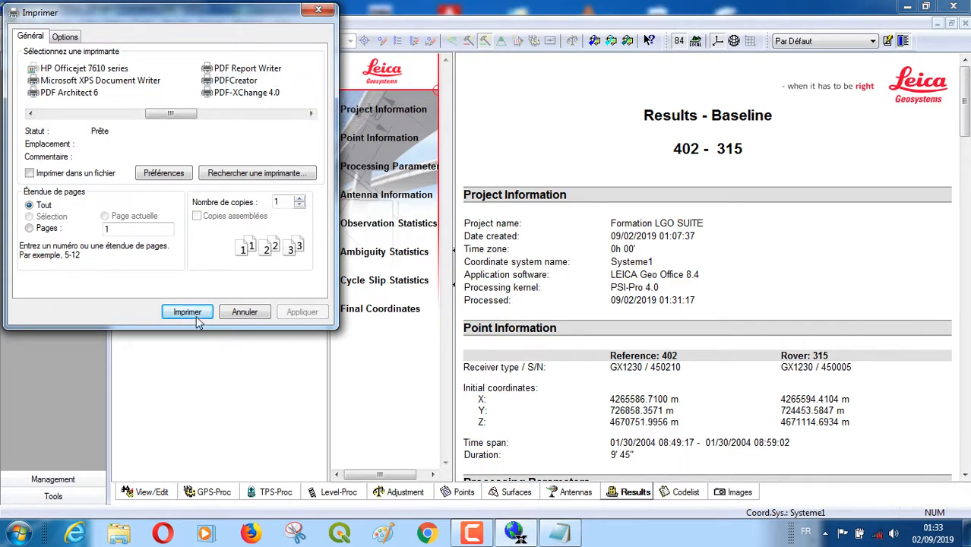
left_click(330, 11)
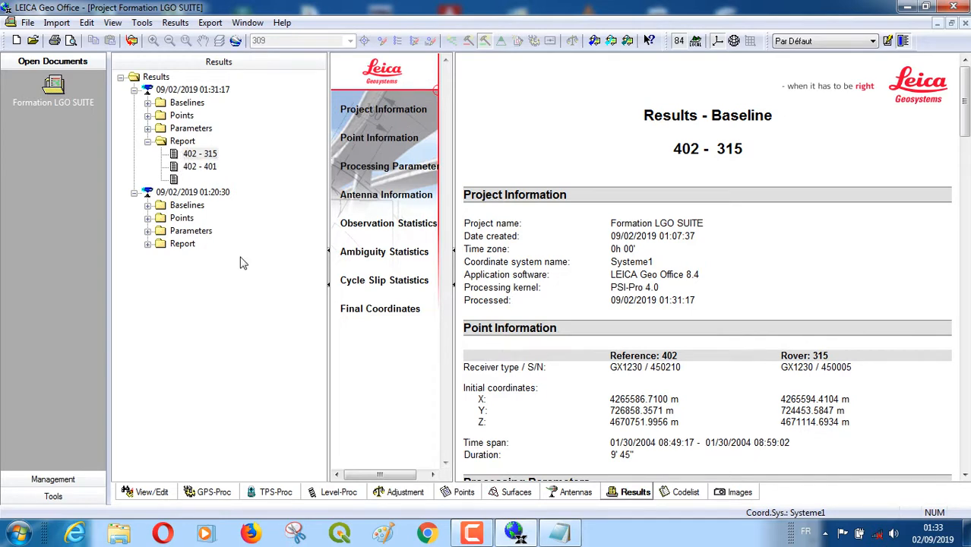
Step: Review the project's point list, going through points 402, 401, 311, 315 and 309 to check their point classes
left_click(213, 494)
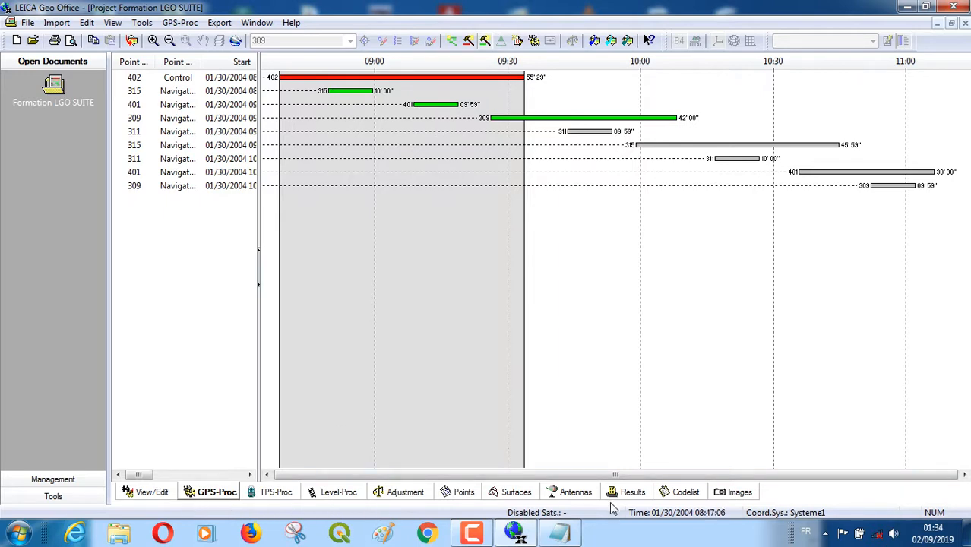
left_click(633, 496)
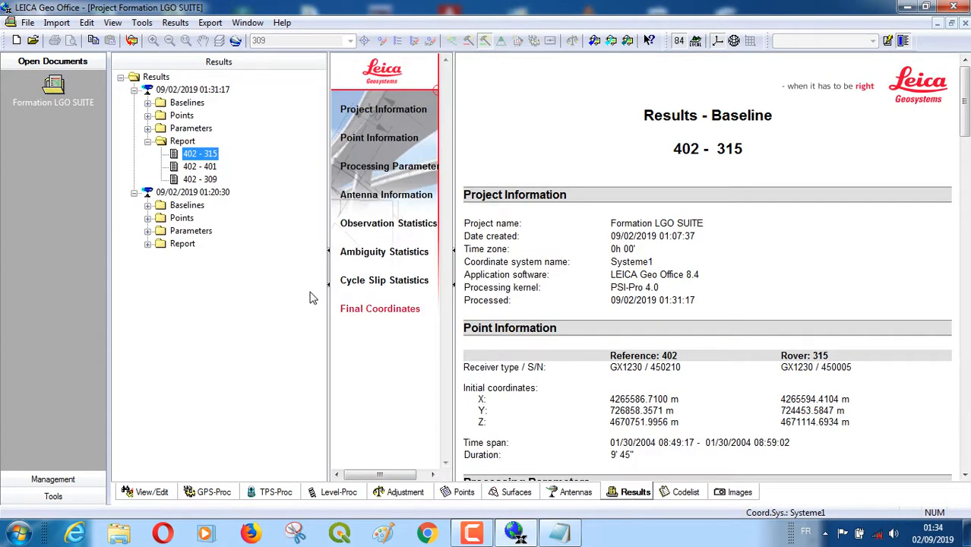
left_click(465, 493)
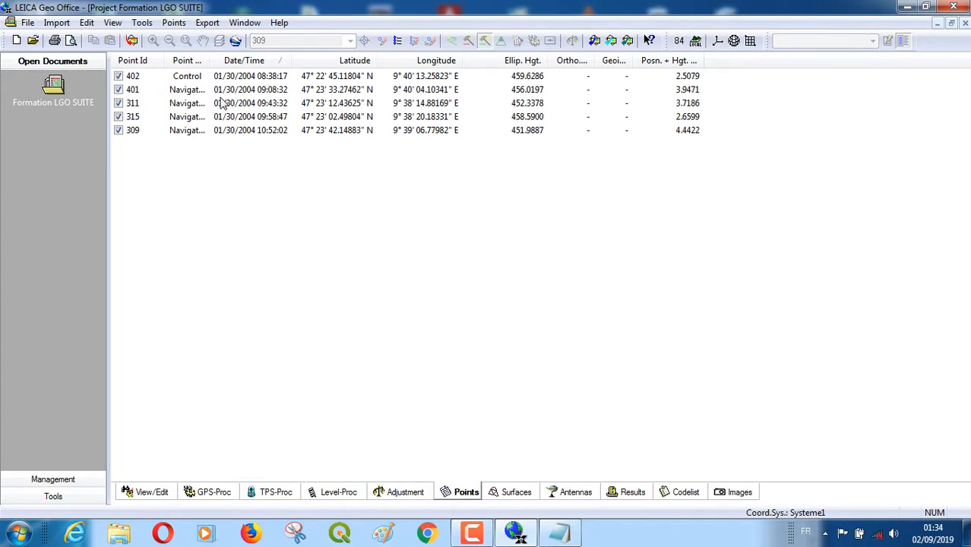
left_click(140, 79)
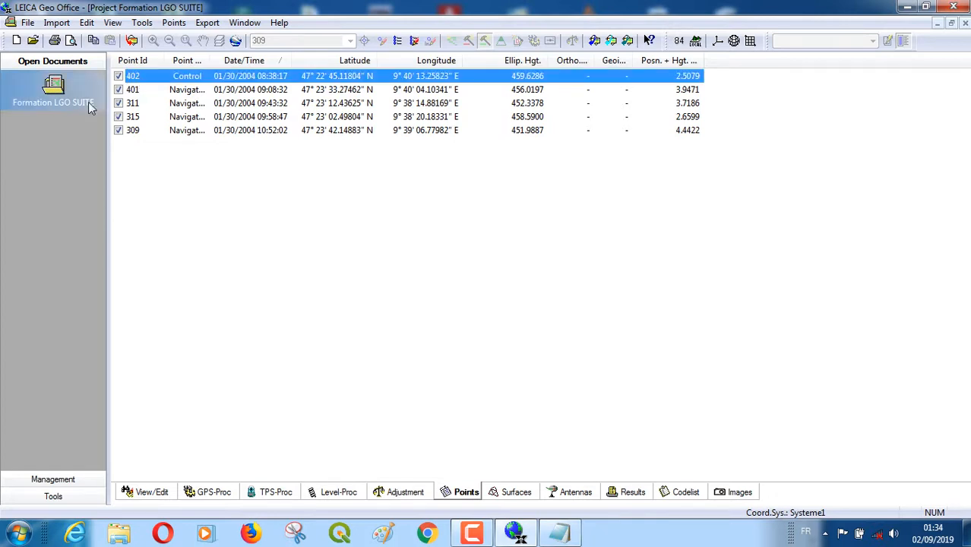
left_click(136, 92)
left_click(139, 105)
left_click(139, 118)
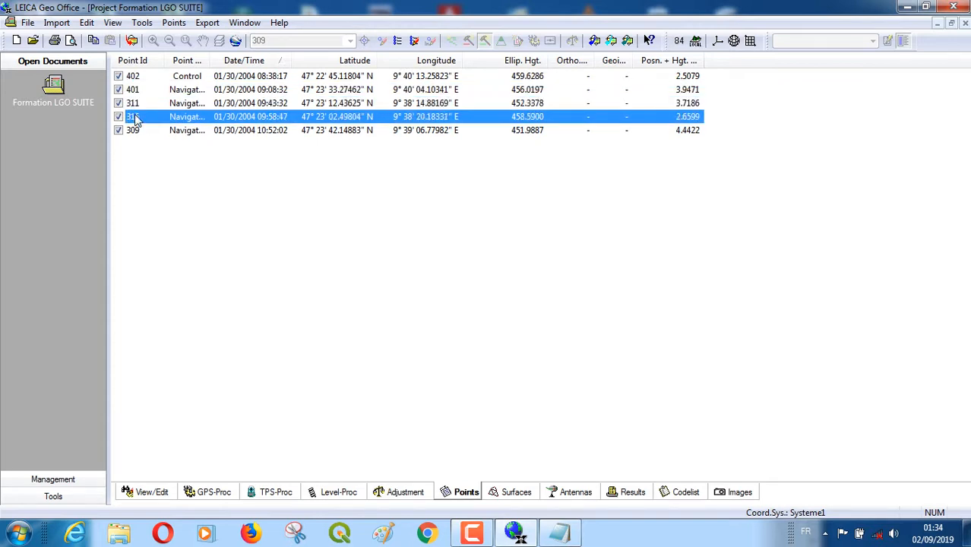
left_click(139, 131)
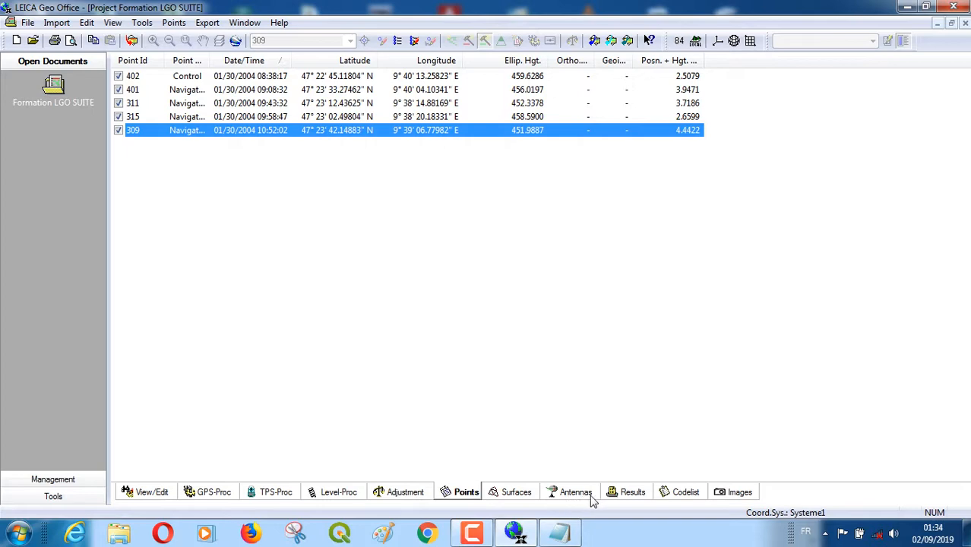
Step: Store the computed points 315, 401 and 309 from the 01:31:17 results and return to the GPS processing view
left_click(631, 494)
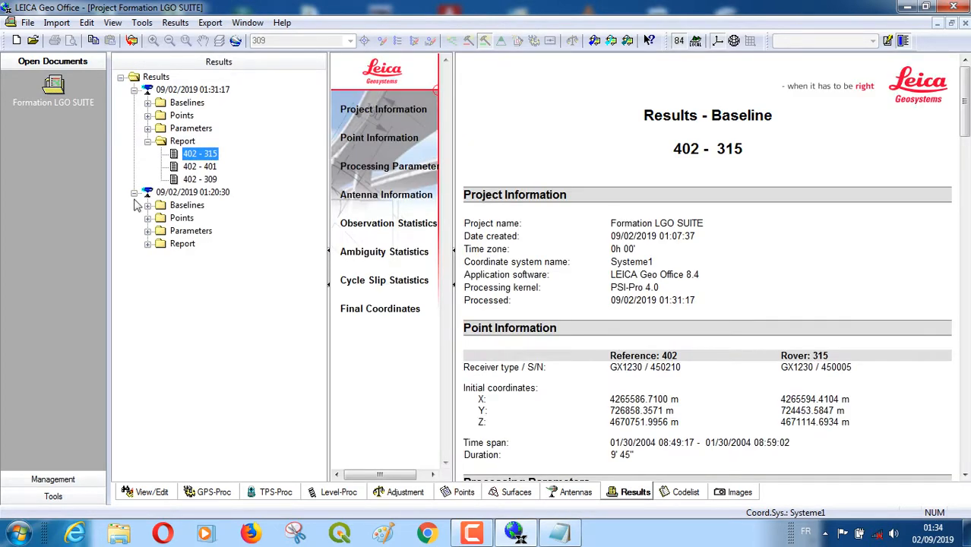
left_click(147, 115)
left_click(148, 116)
left_click(147, 116)
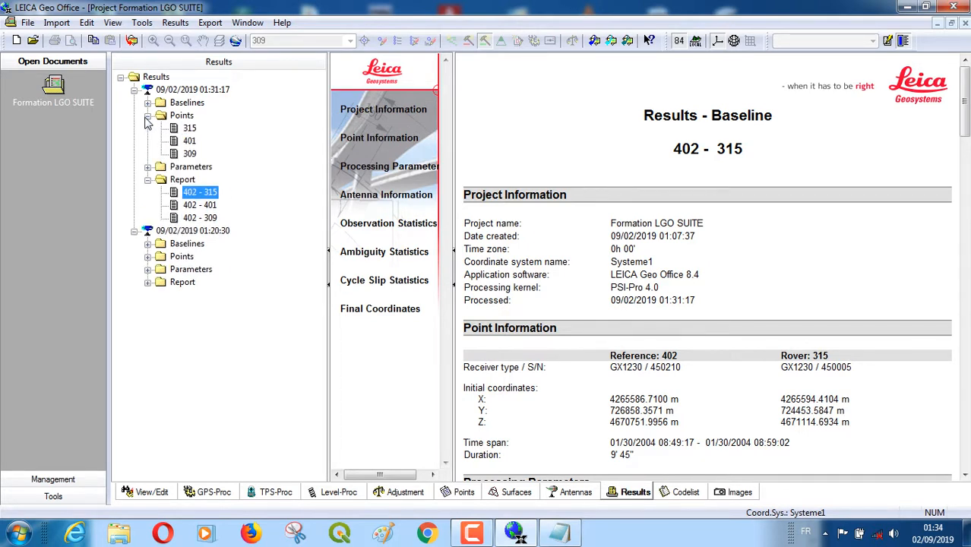
left_click(164, 119)
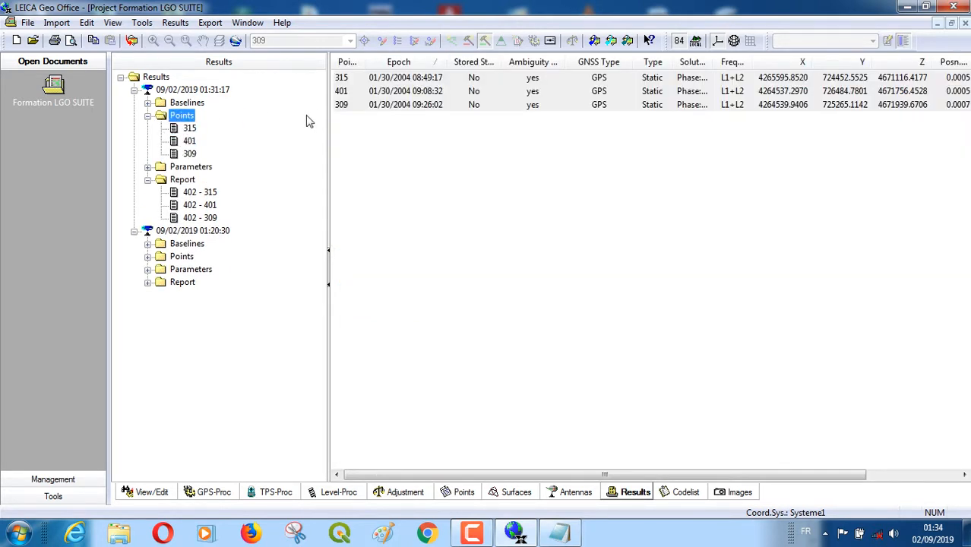
left_click(363, 84)
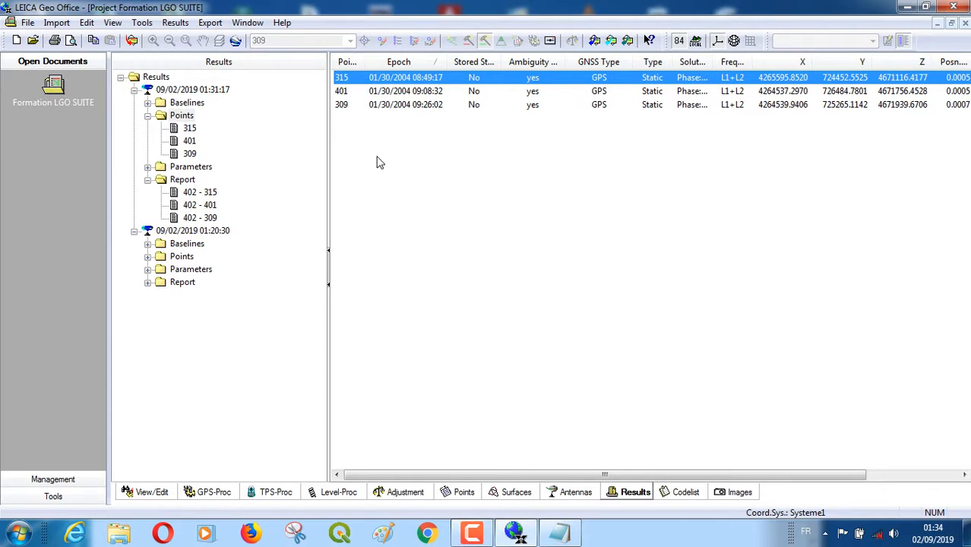
left_click_drag(375, 162, 377, 80)
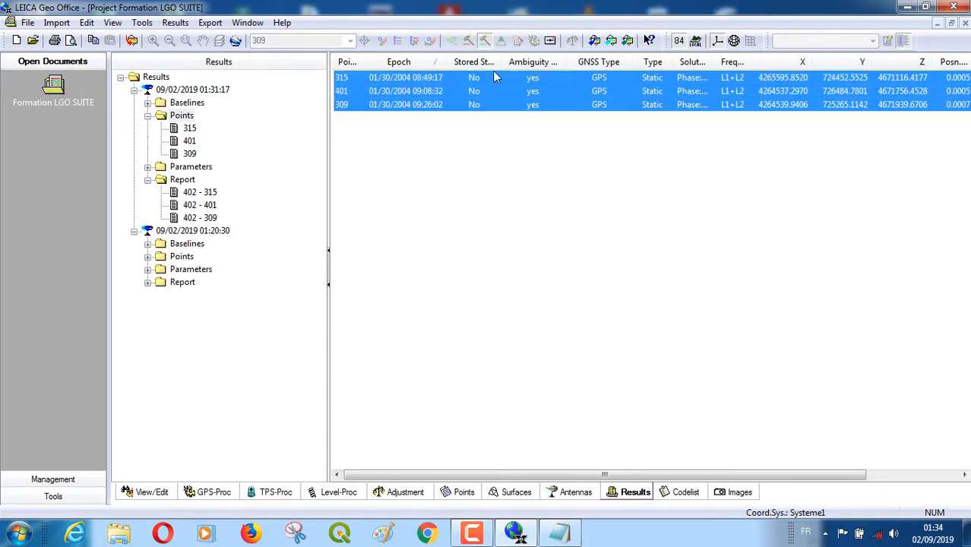
left_click(551, 42)
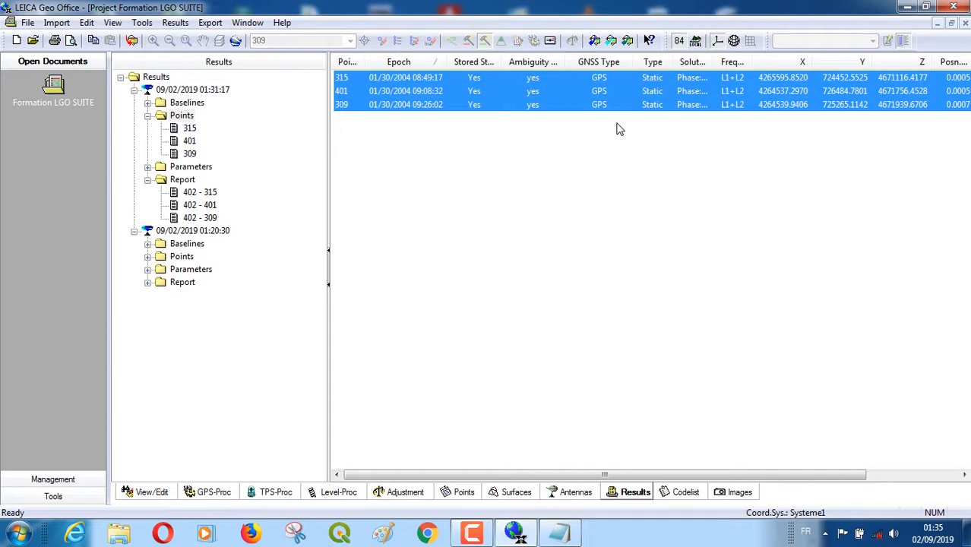
left_click(219, 492)
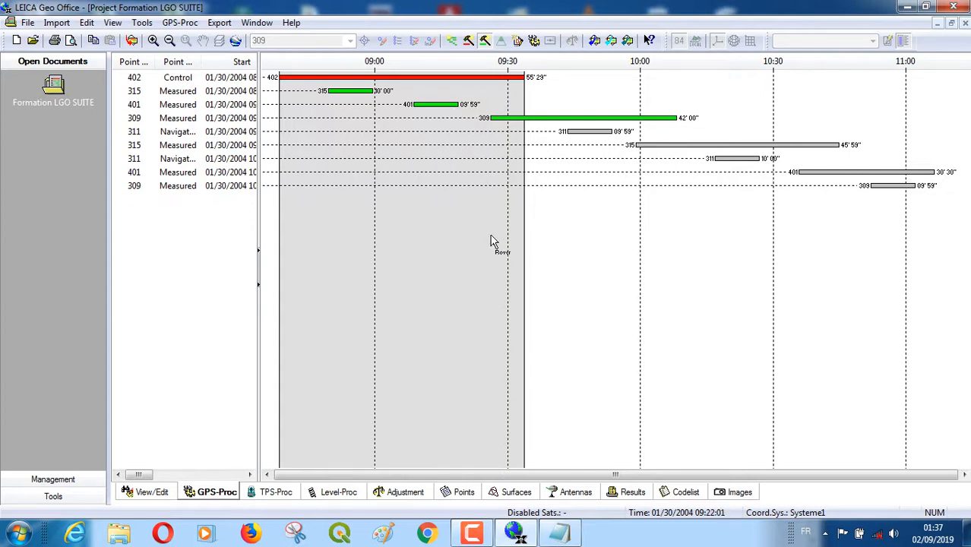
mouse_move(486, 534)
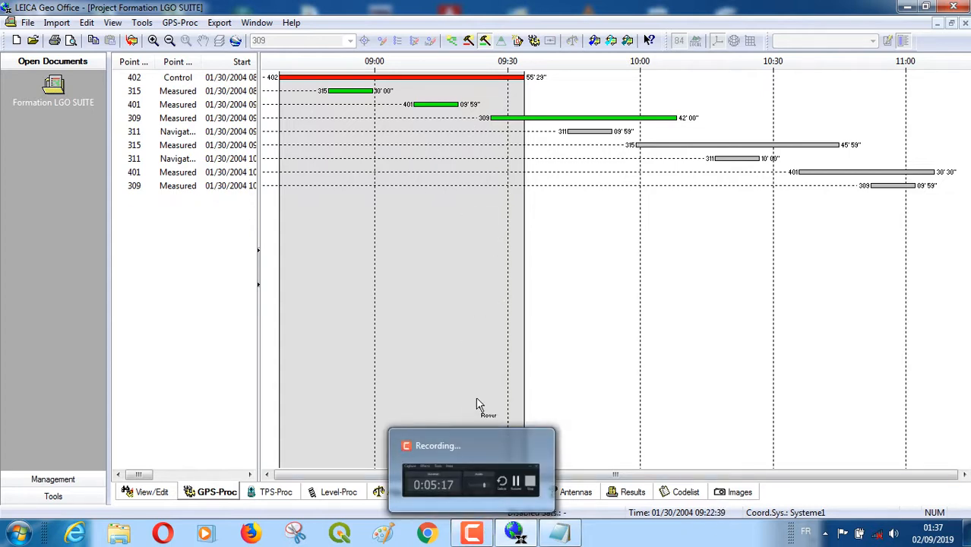
mouse_move(474, 442)
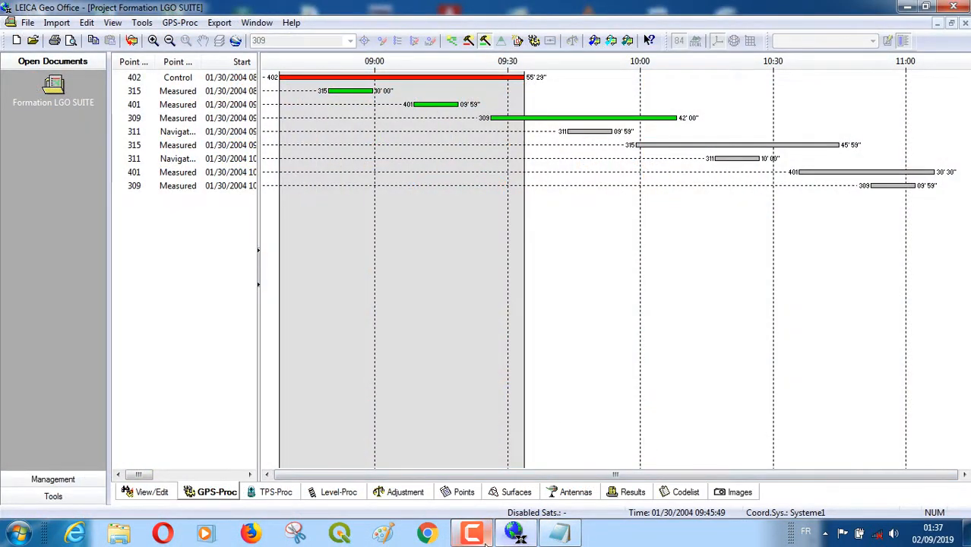
left_click(474, 486)
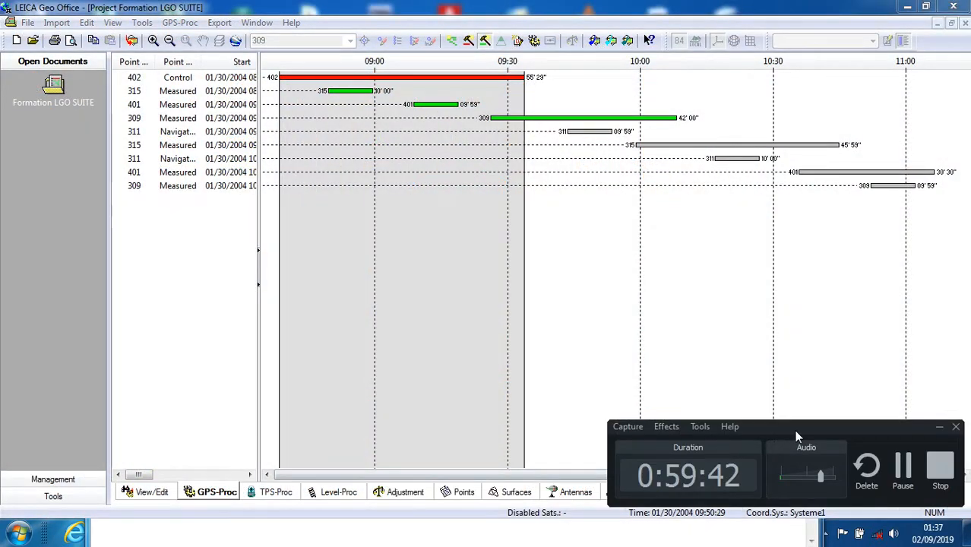